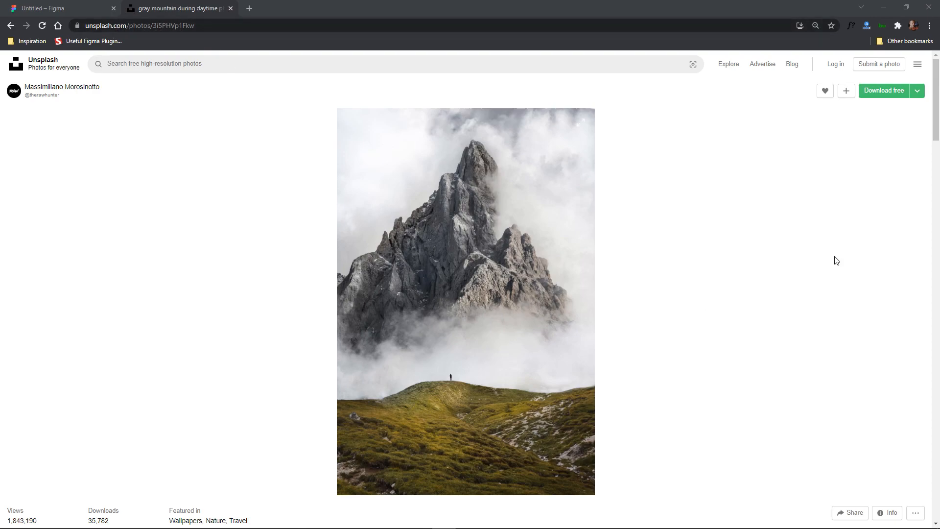
Switch to Photoshop and examine the selection in the mountain photo and the separate foreground and background cutouts
{"action": "mouse_move", "coordinate": [167, 524]}
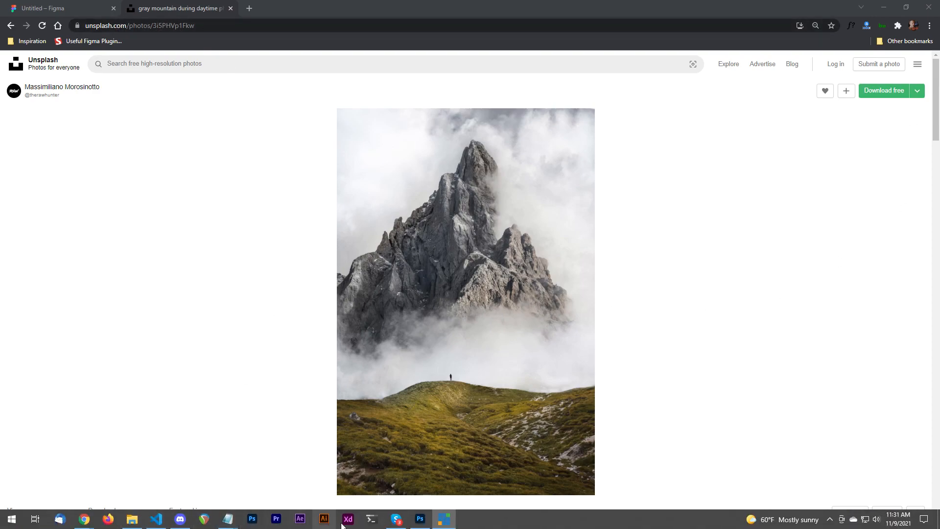
{"action": "left_click", "coordinate": [419, 519]}
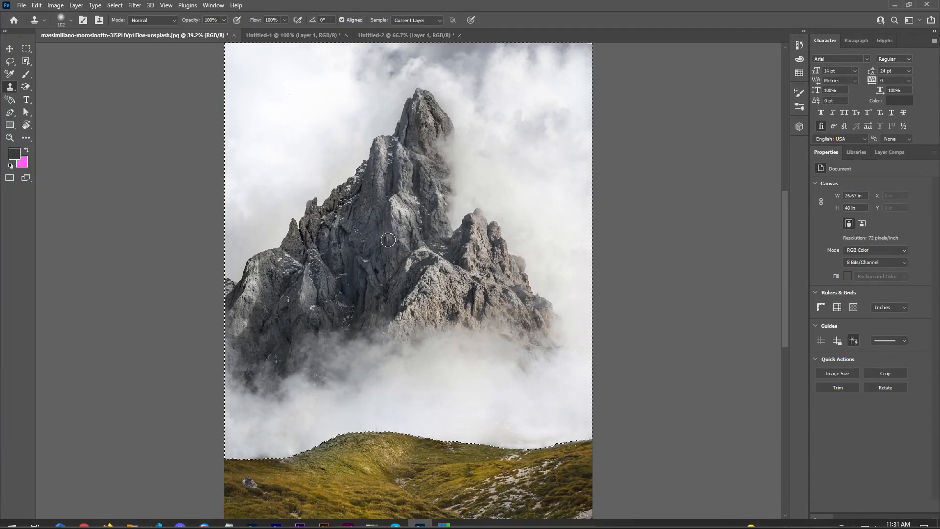
{"action": "scroll", "coordinate": [436, 342], "scroll_direction": "down", "scroll_amount": 5}
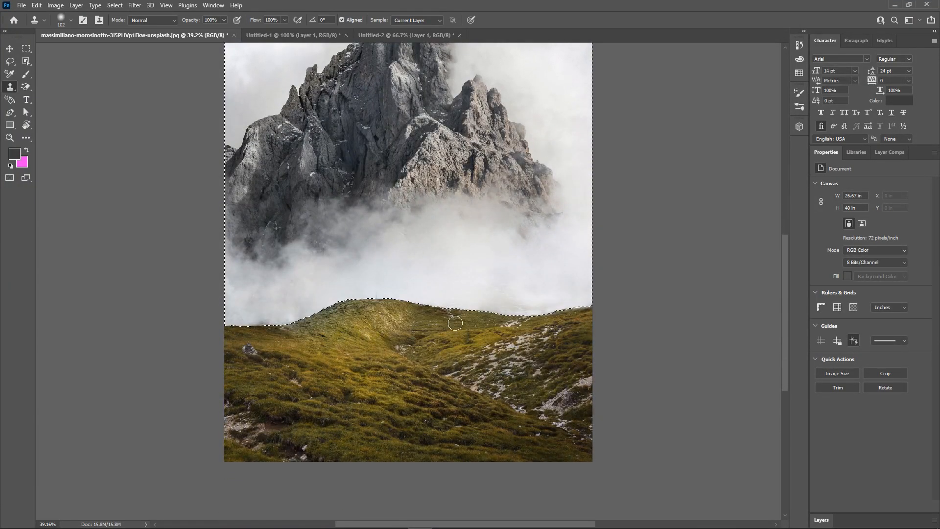
{"action": "left_click", "coordinate": [297, 35]}
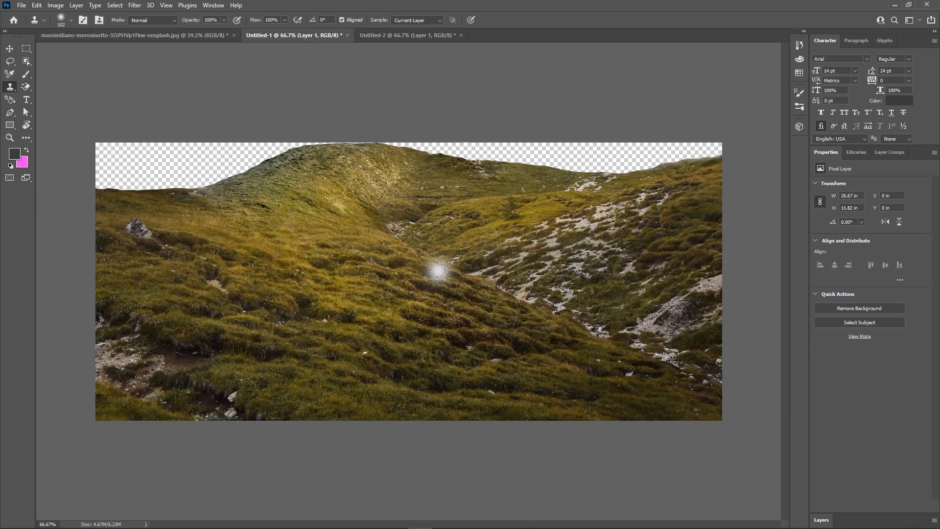
{"action": "left_click", "coordinate": [398, 32]}
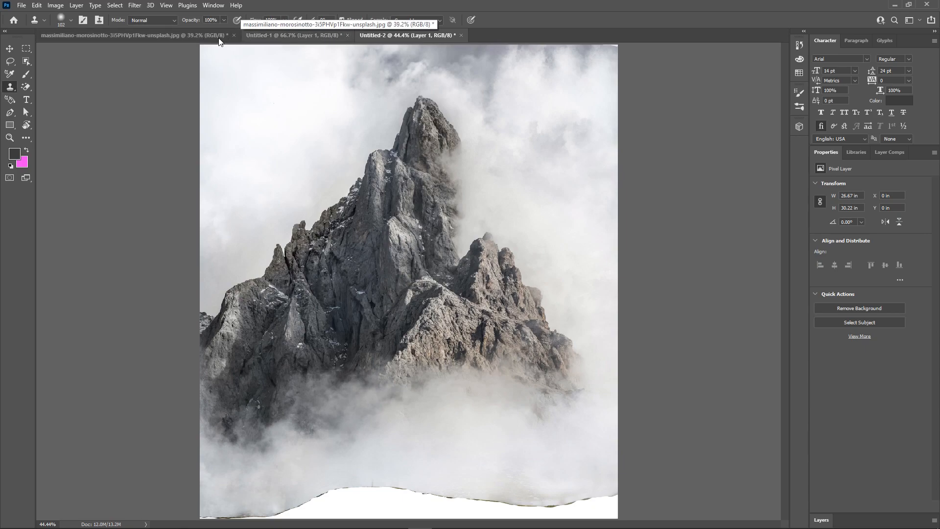
{"action": "left_click", "coordinate": [189, 37]}
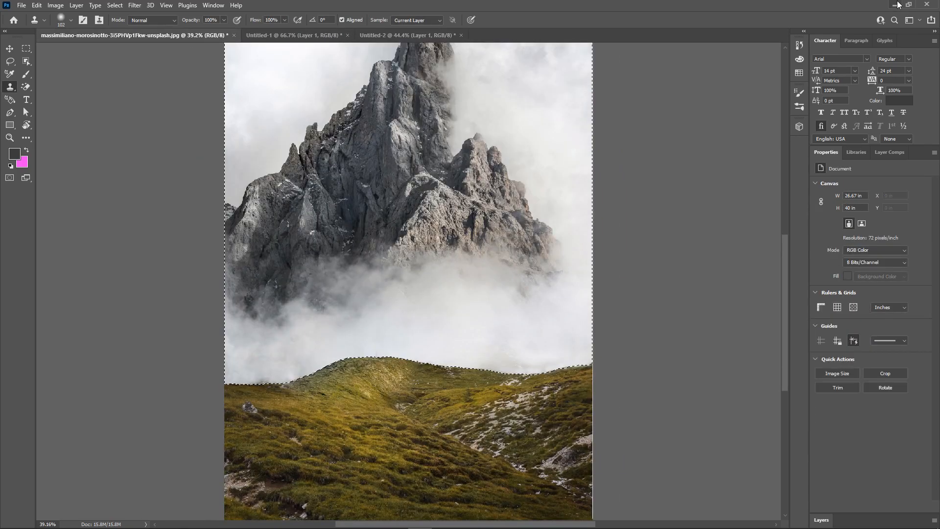
Switch to the Figma file and add an iPad mini frame to the canvas
{"action": "key", "text": "alt+Tab"}
{"action": "left_click", "coordinate": [57, 6]}
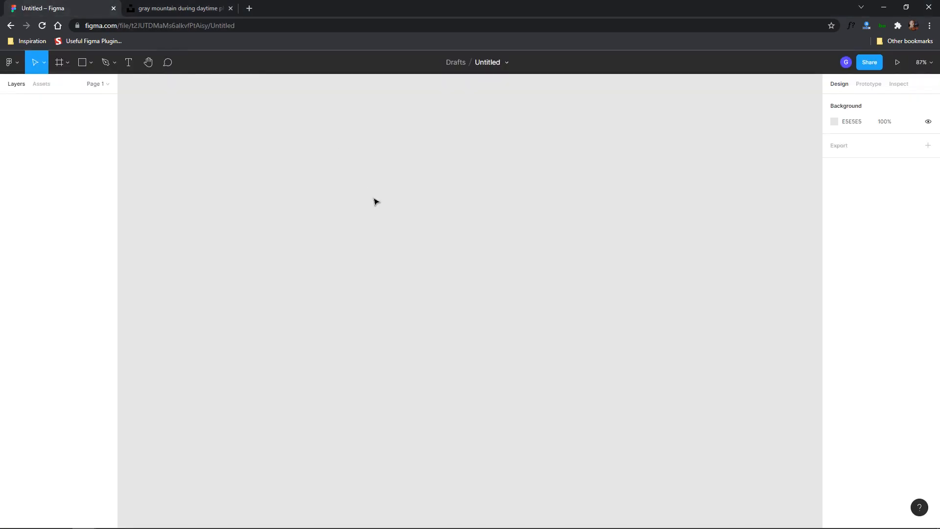
{"action": "left_click", "coordinate": [68, 64]}
{"action": "left_click", "coordinate": [57, 63]}
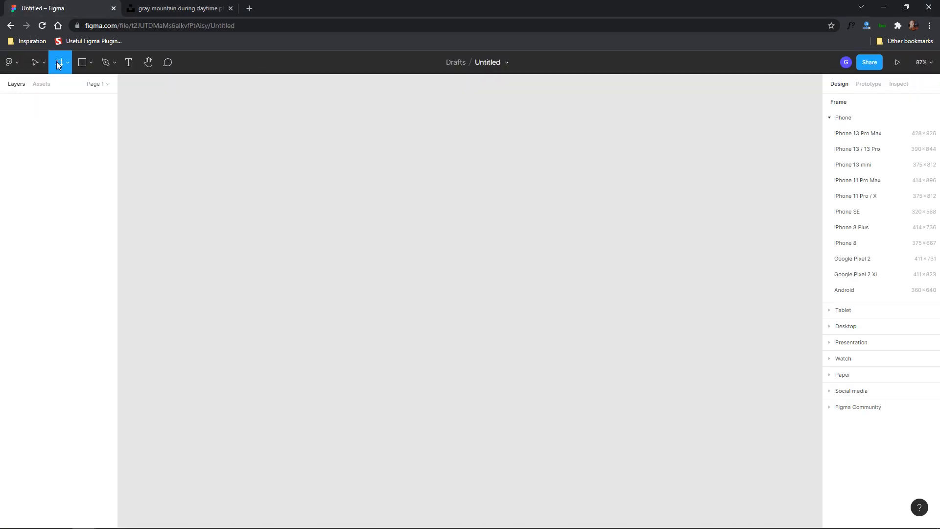
{"action": "left_click", "coordinate": [877, 310]}
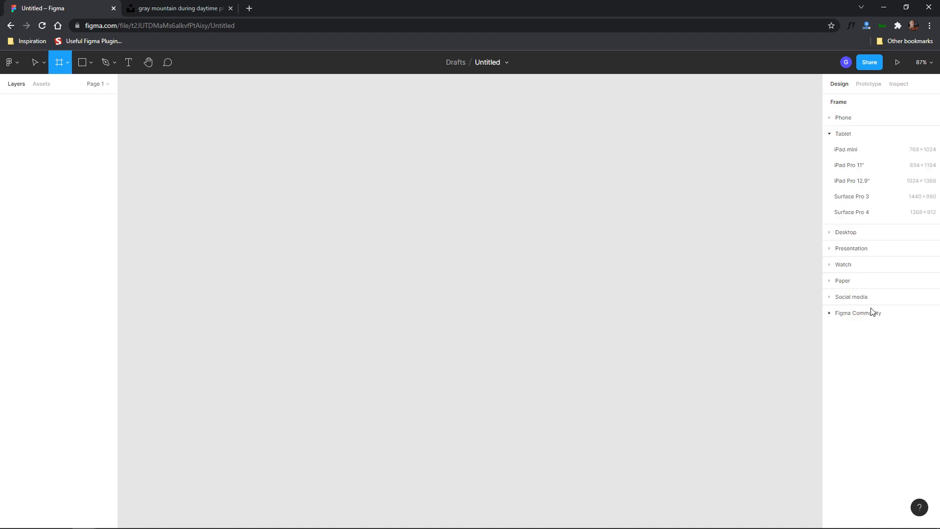
{"action": "left_click", "coordinate": [861, 148]}
{"action": "left_click", "coordinate": [279, 122]}
{"action": "scroll", "coordinate": [279, 122], "scroll_direction": "down", "scroll_amount": 2}
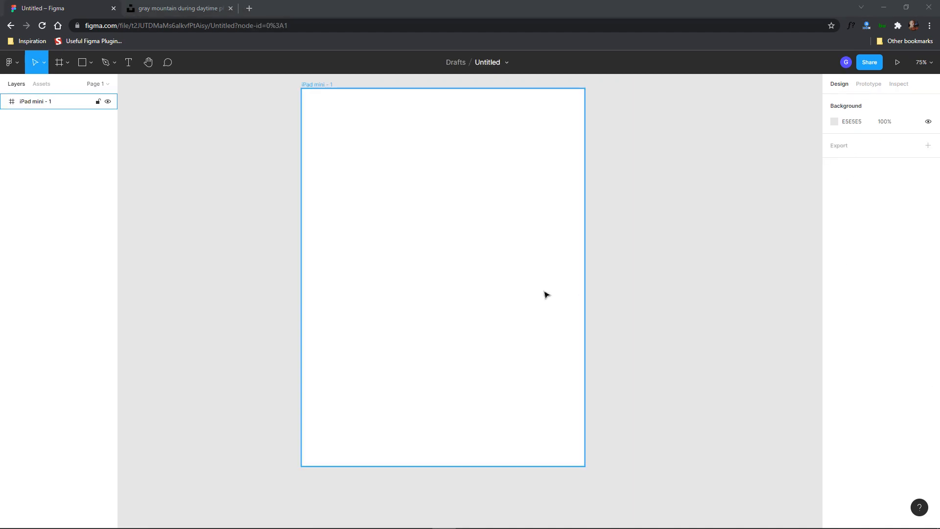
Draw a 768 × 883 rectangle from the iPad mini frame's upper corner and fill it with the image background.jpg
{"action": "left_click", "coordinate": [83, 62]}
{"action": "left_click_drag", "start_coordinate": [302, 89], "coordinate": [584, 414]}
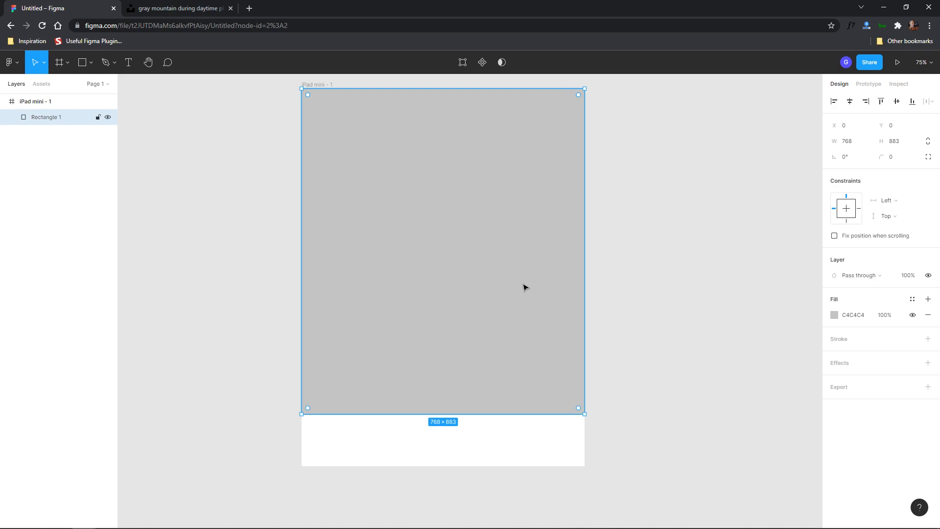
{"action": "left_click", "coordinate": [835, 315]}
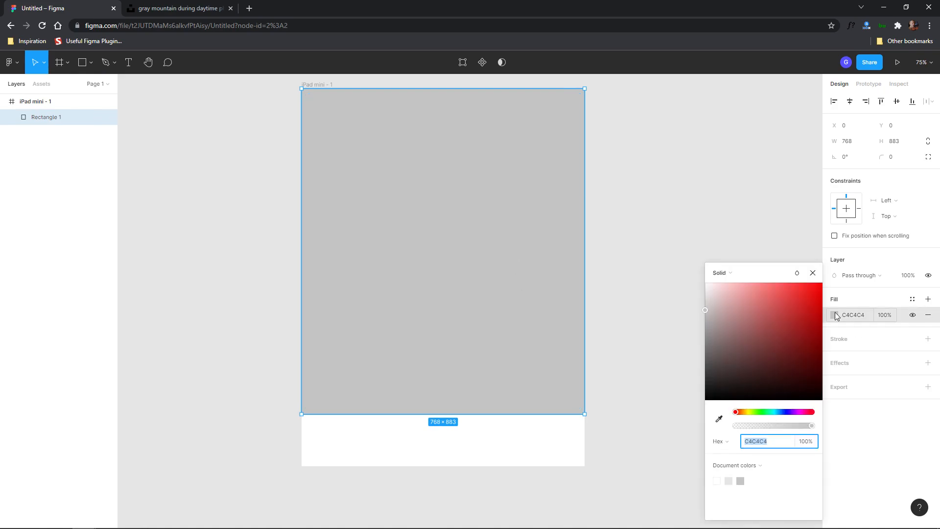
{"action": "left_click", "coordinate": [731, 272]}
{"action": "left_click", "coordinate": [724, 327]}
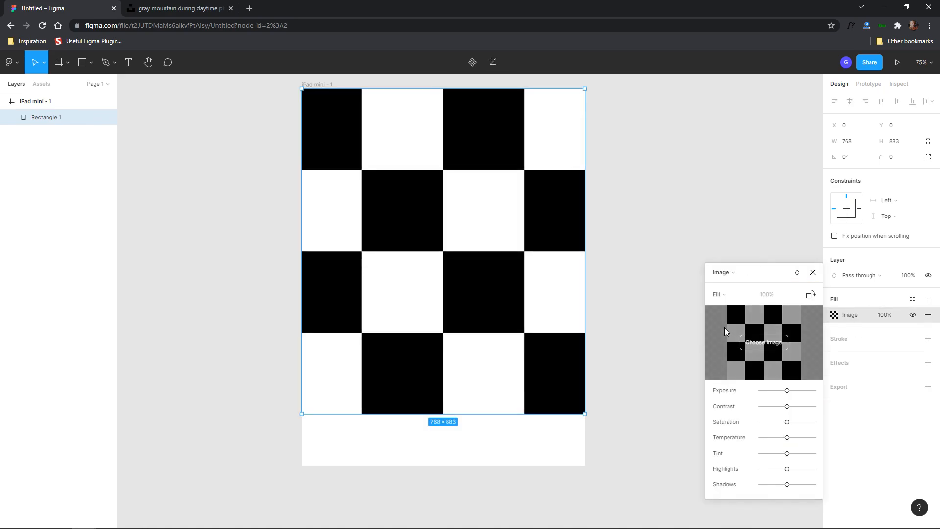
{"action": "left_click_drag", "start_coordinate": [939, 249], "coordinate": [261, 146]}
{"action": "left_click_drag", "start_coordinate": [234, 223], "coordinate": [760, 345]}
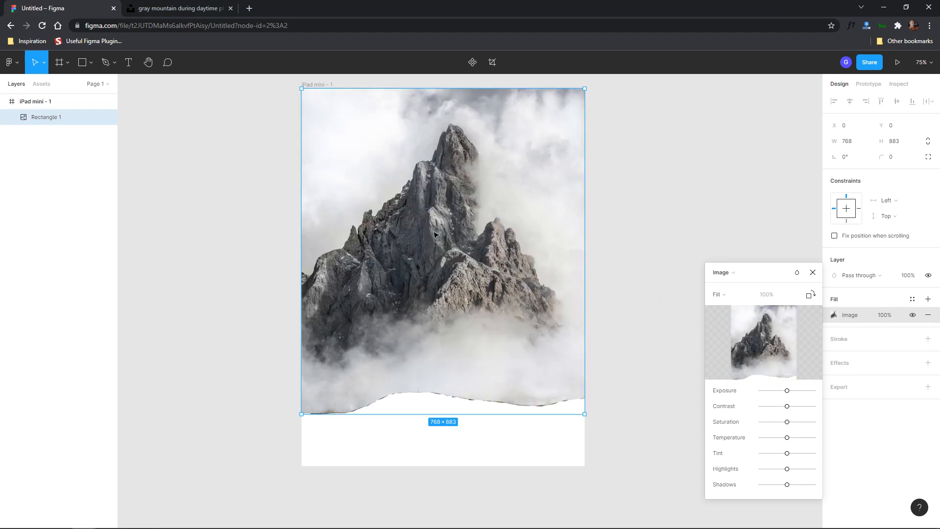
{"action": "left_click", "coordinate": [652, 226]}
Duplicate the mountain rectangle about 125 px lower and replace the copy's image with foreground.png
{"action": "left_click", "coordinate": [444, 210]}
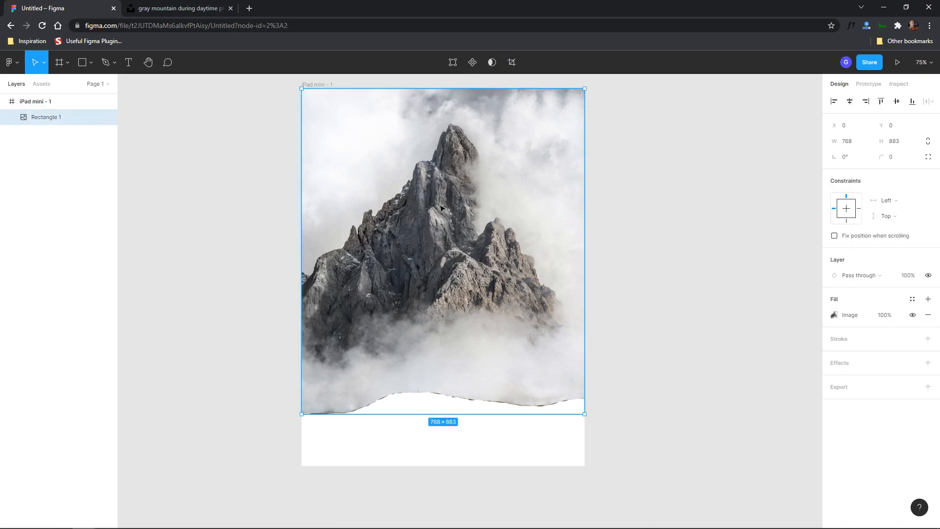
{"action": "key", "text": "ctrl+d"}
{"action": "left_click_drag", "start_coordinate": [495, 210], "coordinate": [501, 256]}
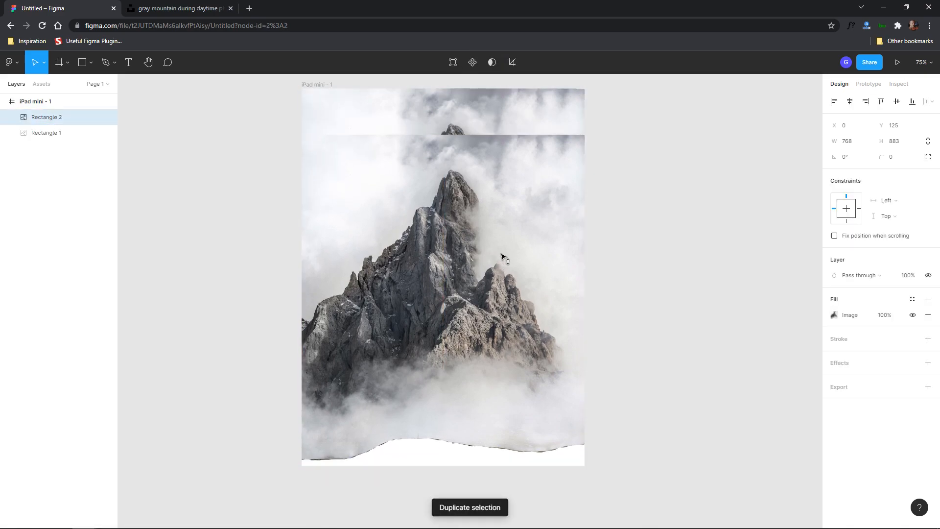
{"action": "left_click", "coordinate": [835, 315]}
{"action": "left_click", "coordinate": [758, 362]}
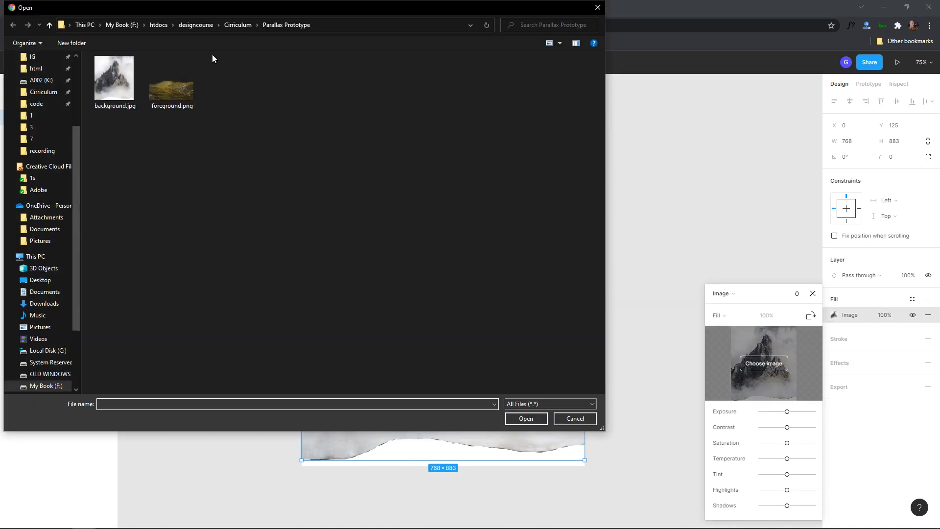
{"action": "double_click", "coordinate": [174, 84]}
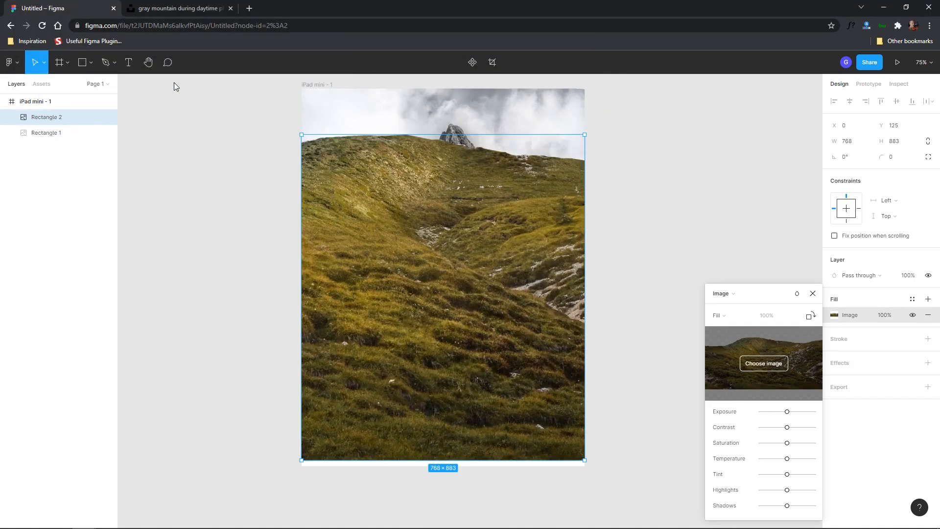
Set the foreground image to Fit, move it to the frame's lower edge, and reduce its rectangle to about 768 × 351
{"action": "left_click", "coordinate": [724, 315]}
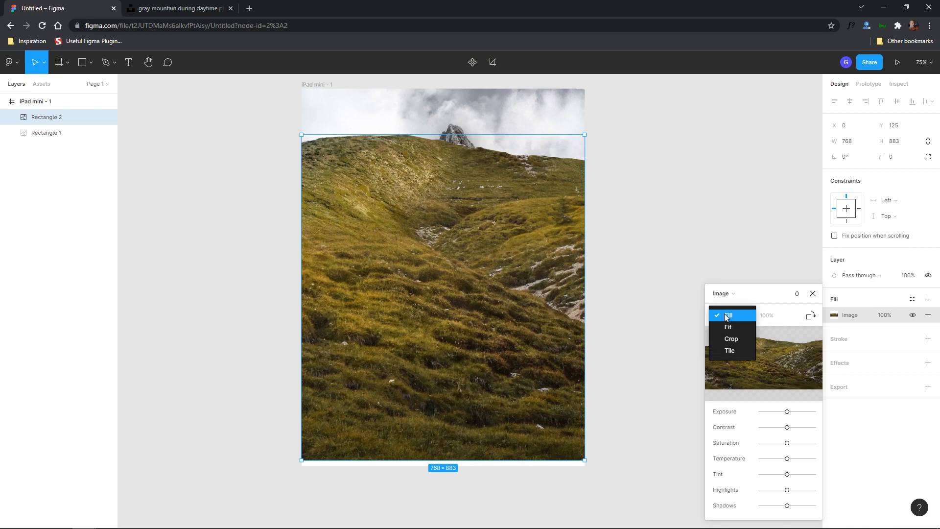
{"action": "left_click", "coordinate": [724, 331]}
{"action": "left_click_drag", "start_coordinate": [433, 281], "coordinate": [441, 387]}
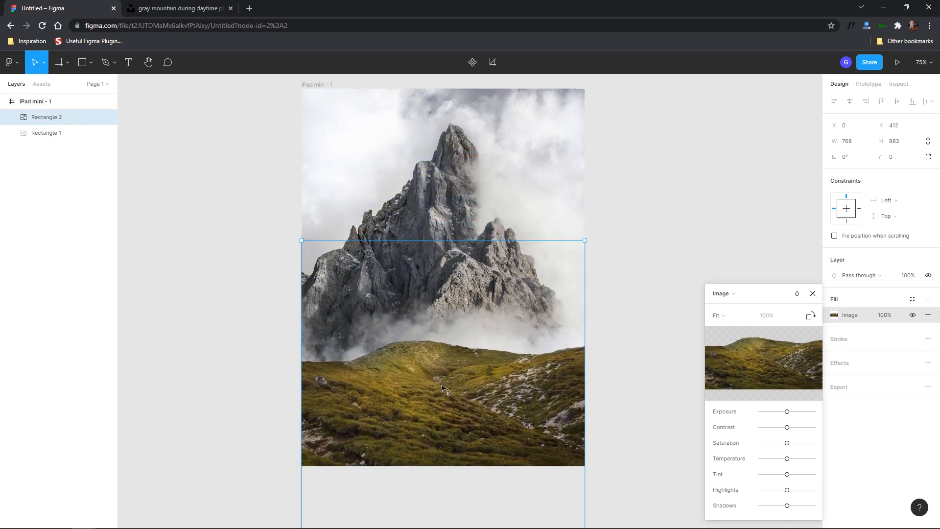
{"action": "left_click_drag", "start_coordinate": [461, 241], "coordinate": [472, 341]}
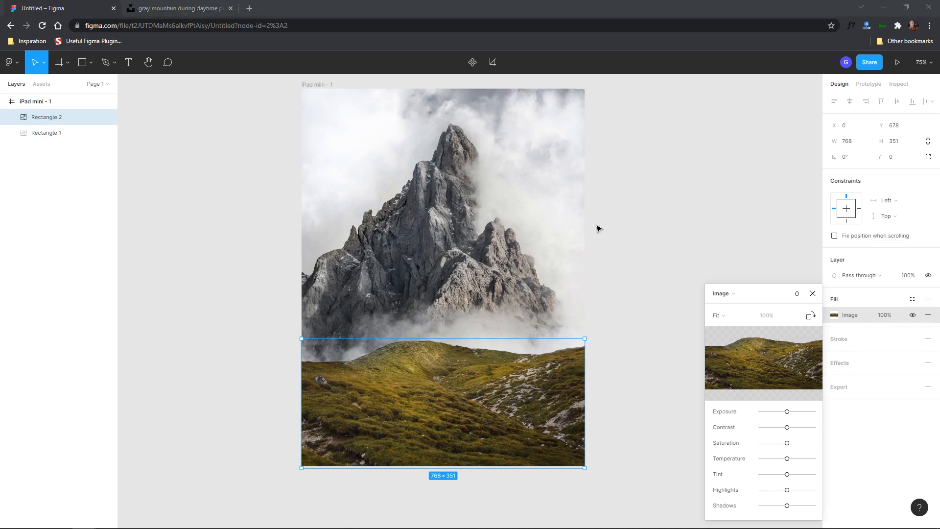
{"action": "left_click", "coordinate": [812, 293]}
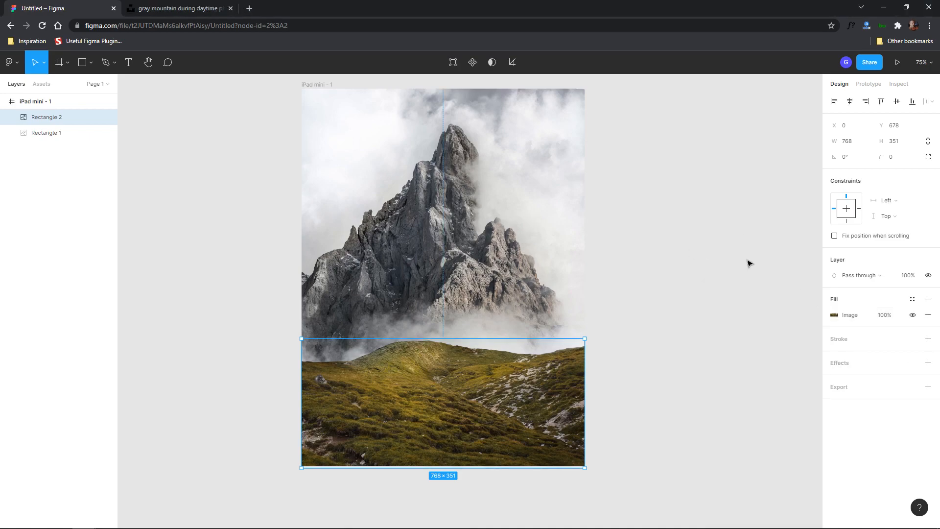
Change the canvas background color to dark gray 1A1A1A
{"action": "left_click", "coordinate": [632, 233]}
{"action": "scroll", "coordinate": [661, 258], "scroll_direction": "down", "scroll_amount": 2}
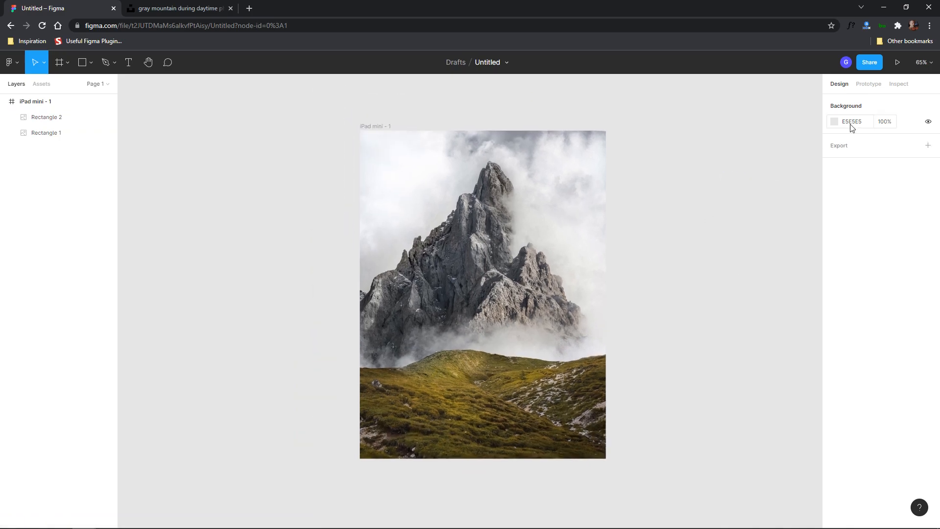
{"action": "left_click", "coordinate": [834, 121]}
{"action": "left_click_drag", "start_coordinate": [719, 231], "coordinate": [703, 246]}
{"action": "left_click", "coordinate": [813, 123]}
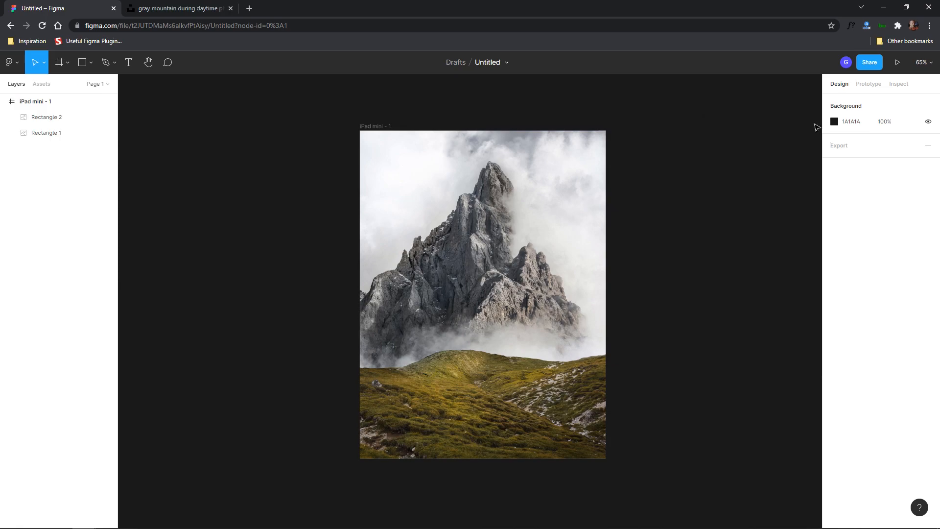
Move the foreground hill image straight down to about Y 814 so it partly extends below the frame
{"action": "scroll", "coordinate": [676, 293], "scroll_direction": "down", "scroll_amount": 2}
{"action": "scroll", "coordinate": [676, 293], "scroll_direction": "right", "scroll_amount": 2}
{"action": "left_click", "coordinate": [458, 356]}
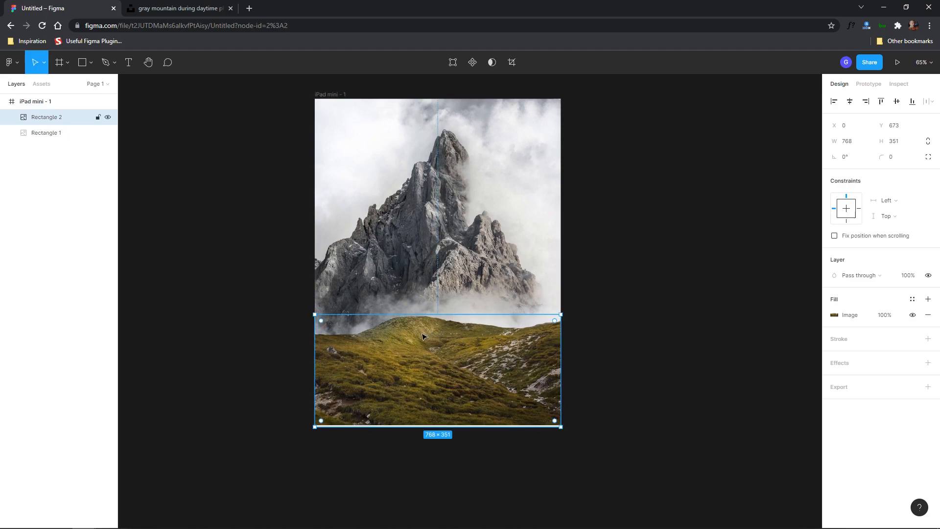
{"action": "left_click_drag", "start_coordinate": [428, 333], "coordinate": [414, 379]}
{"action": "left_click", "coordinate": [674, 328]}
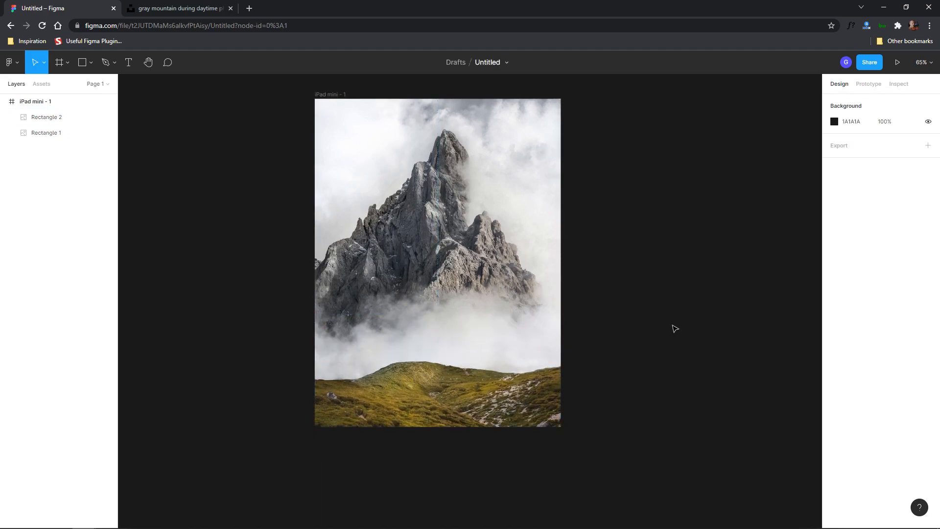
{"action": "left_click_drag", "start_coordinate": [684, 293], "coordinate": [681, 311]}
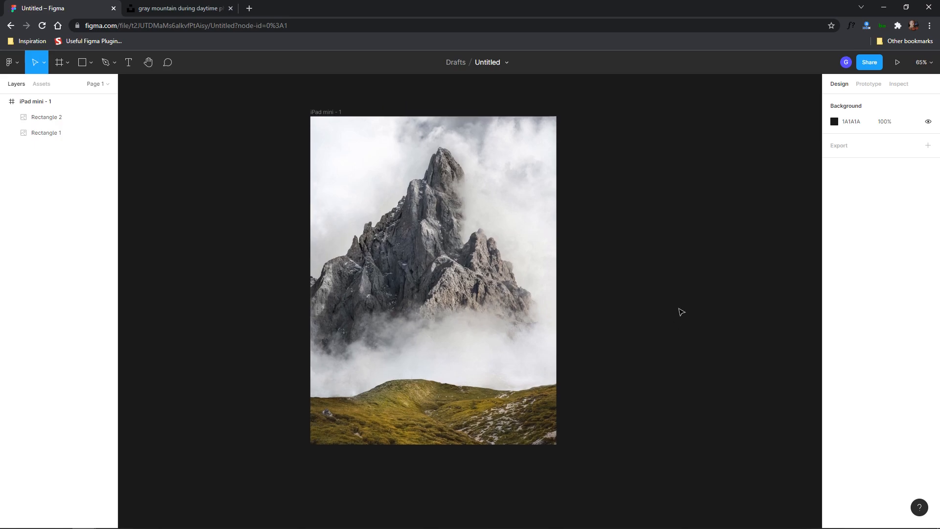
Enlarge the mountain background from its center to about 902 × 1037 and move it down to about Y -34
{"action": "left_click", "coordinate": [433, 291]}
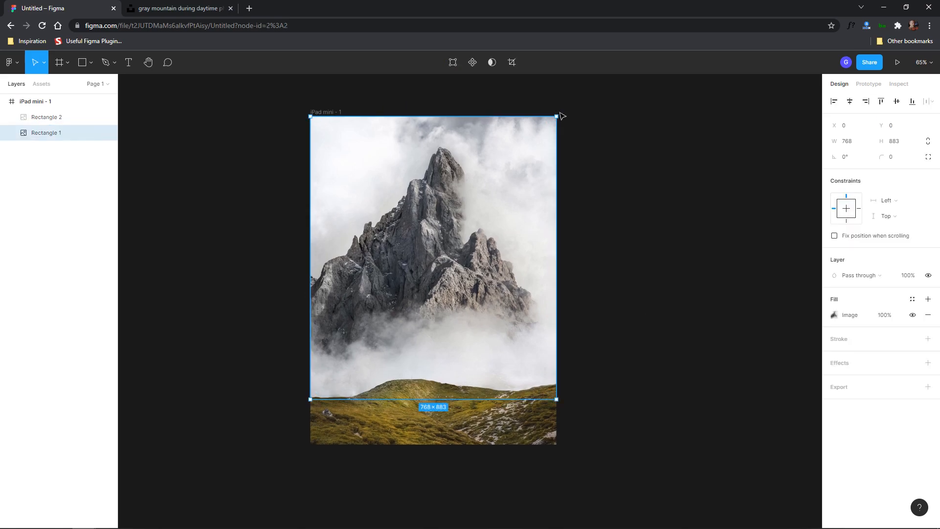
{"action": "double_click", "coordinate": [463, 204]}
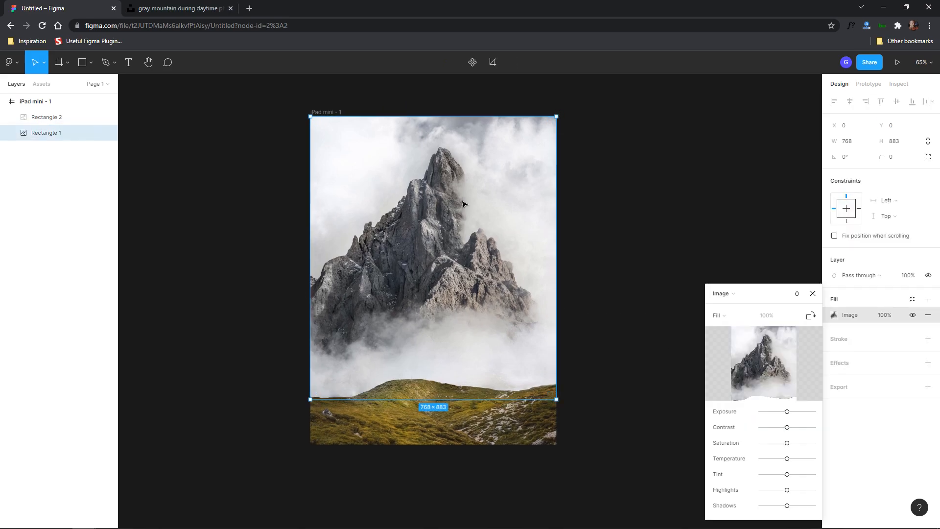
{"action": "left_click", "coordinate": [637, 200]}
{"action": "left_click", "coordinate": [550, 179]}
{"action": "left_click_drag", "start_coordinate": [556, 116], "coordinate": [580, 112]}
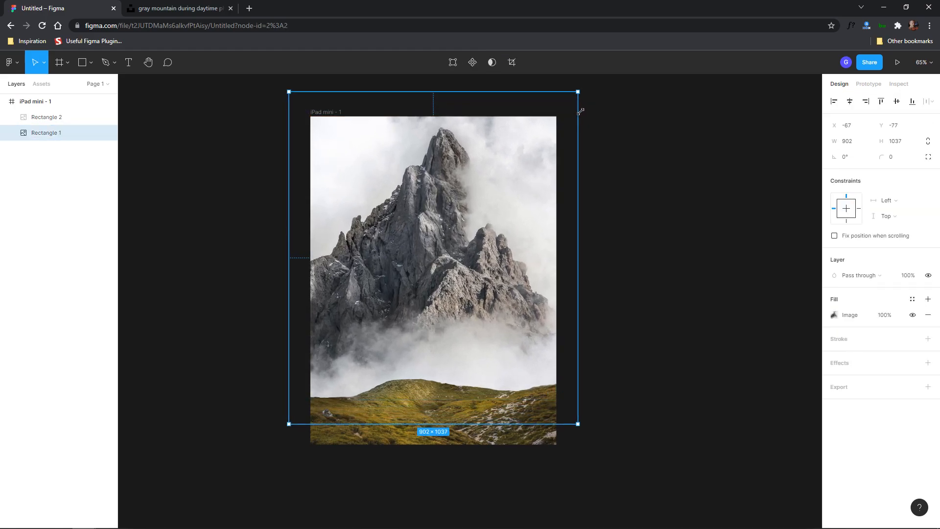
{"action": "left_click_drag", "start_coordinate": [506, 157], "coordinate": [506, 171]}
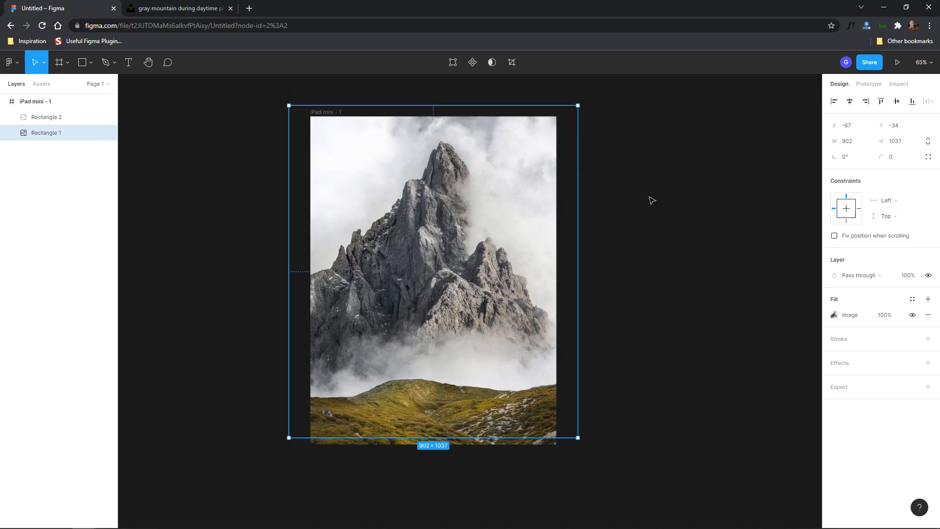
{"action": "left_click", "coordinate": [652, 200]}
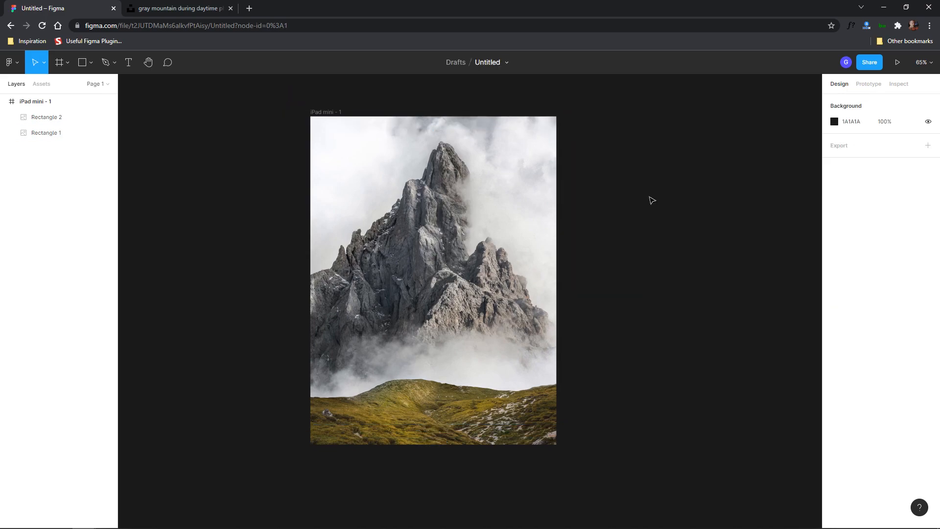
Duplicate the iPad mini frame with both image layers, placing the copy beside the original
{"action": "left_click", "coordinate": [332, 112]}
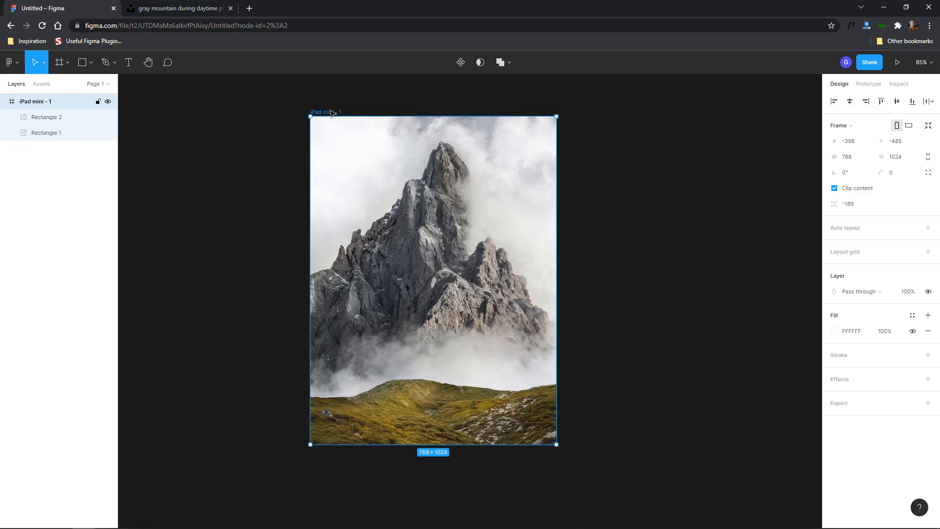
{"action": "key", "text": "ctrl+d"}
{"action": "left_click_drag", "start_coordinate": [555, 116], "coordinate": [572, 115]}
{"action": "left_click", "coordinate": [619, 109]}
{"action": "left_click_drag", "start_coordinate": [657, 103], "coordinate": [517, 89]}
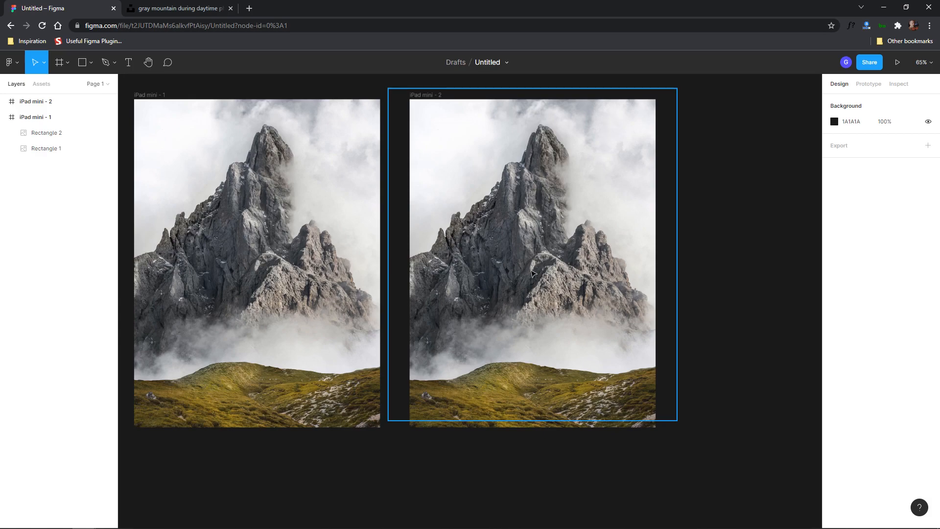
In the copied iPad mini frame, raise the foreground hill straight up to Y 696 and slightly shrink and raise the mountain background
{"action": "left_click", "coordinate": [524, 365]}
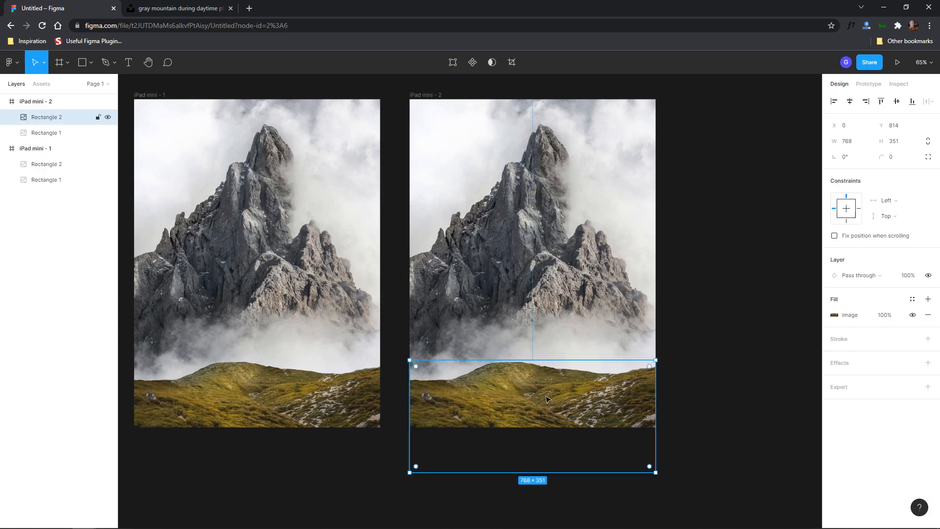
{"action": "left_click_drag", "start_coordinate": [547, 399], "coordinate": [548, 362]}
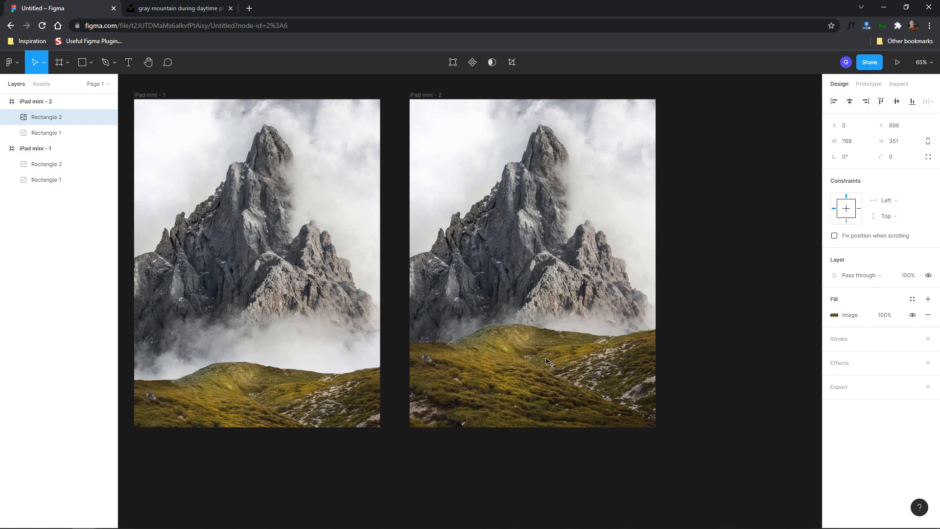
{"action": "left_click", "coordinate": [539, 213]}
{"action": "left_click_drag", "start_coordinate": [677, 89], "coordinate": [571, 115]}
{"action": "left_click_drag", "start_coordinate": [579, 195], "coordinate": [576, 180]}
{"action": "left_click", "coordinate": [709, 182]}
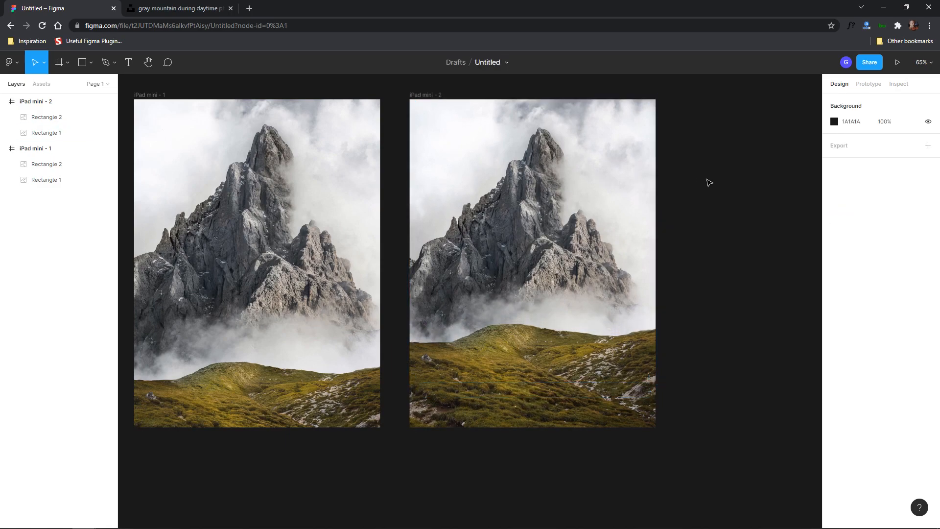
Create a prototype connection from the iPad mini - 1 frame to the iPad mini - 2 frame
{"action": "scroll", "coordinate": [663, 245], "scroll_direction": "down", "scroll_amount": 3}
{"action": "scroll", "coordinate": [570, 279], "scroll_direction": "left", "scroll_amount": 1}
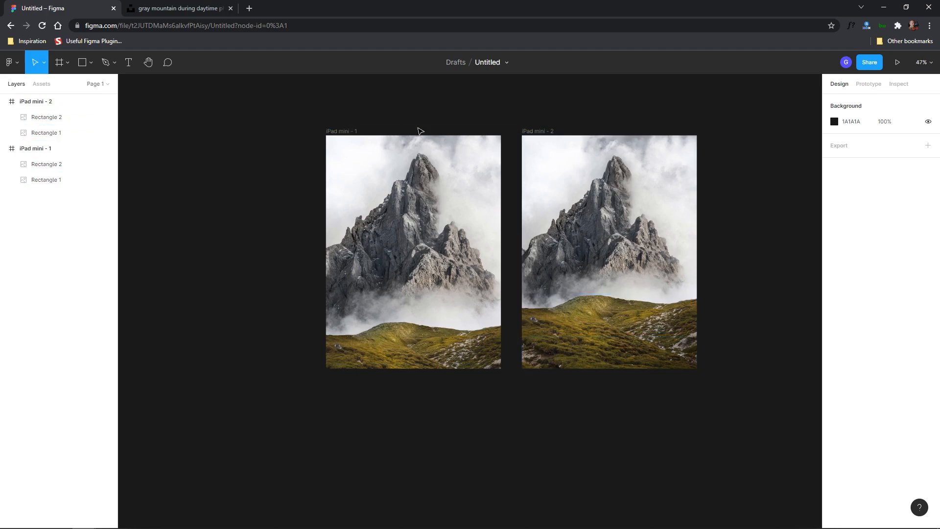
{"action": "left_click", "coordinate": [870, 85]}
{"action": "left_click", "coordinate": [337, 131]}
{"action": "left_click", "coordinate": [436, 195]}
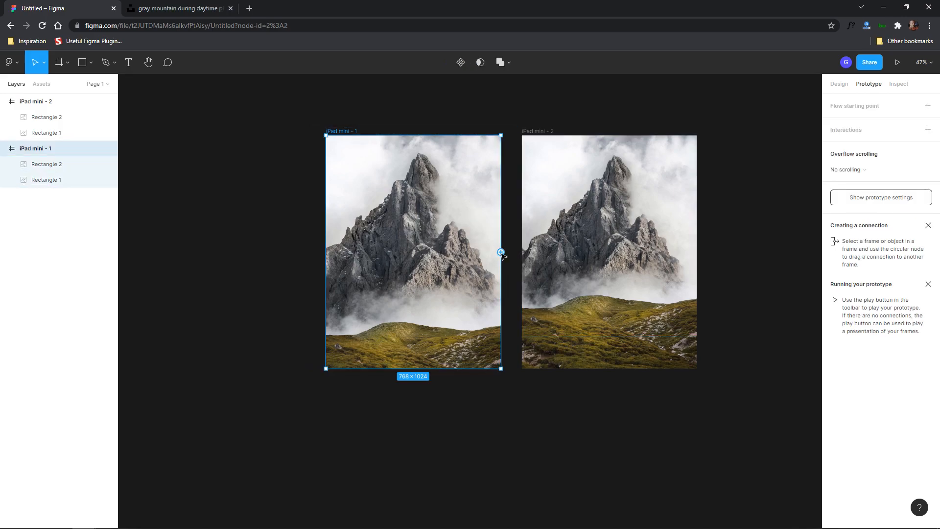
{"action": "left_click_drag", "start_coordinate": [501, 252], "coordinate": [553, 255]}
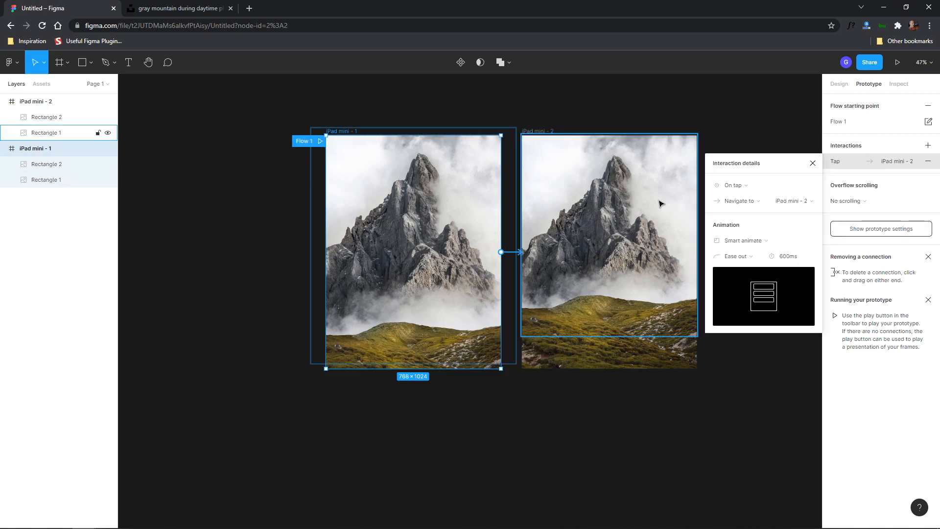
Set the connection's trigger to After delay with a delay of 1 ms
{"action": "left_click", "coordinate": [737, 186]}
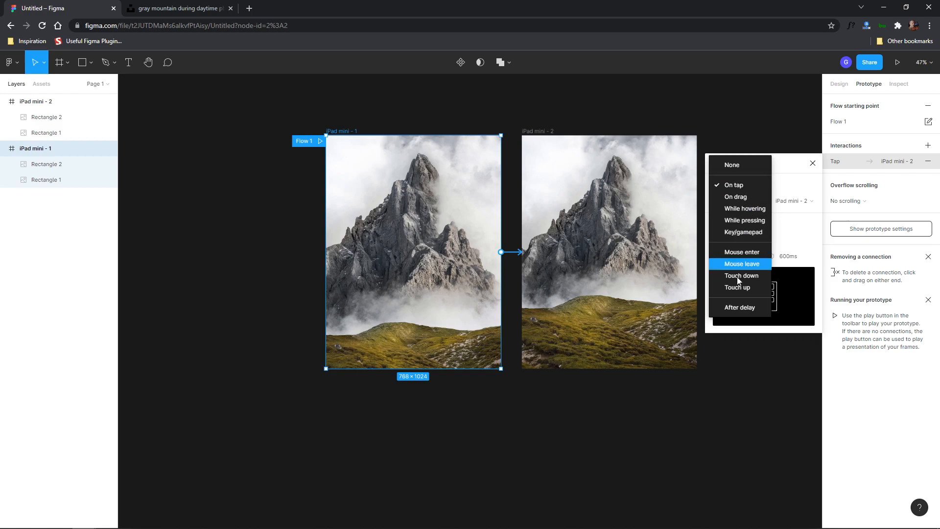
{"action": "left_click", "coordinate": [734, 308]}
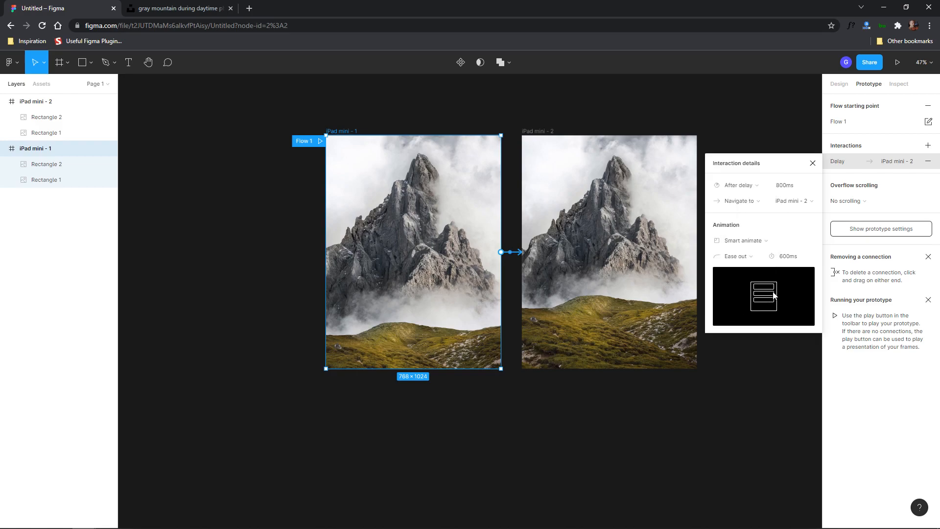
{"action": "left_click", "coordinate": [789, 191]}
{"action": "type", "text": "1"}
{"action": "key", "text": "Return"}
Set the Smart animate transition's duration to 2000 ms and review the connection's settings
{"action": "left_click", "coordinate": [745, 258]}
{"action": "left_click", "coordinate": [745, 258]}
{"action": "left_click", "coordinate": [789, 261]}
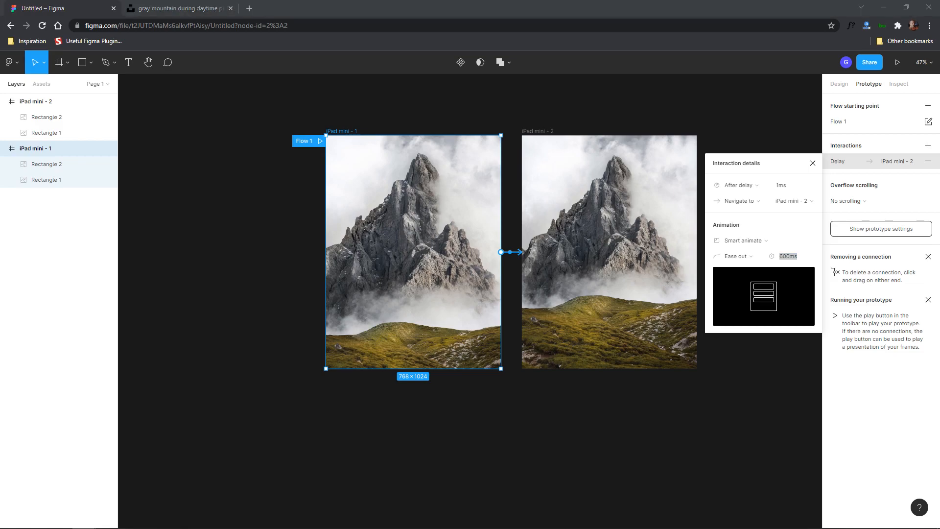
{"action": "left_click", "coordinate": [797, 256]}
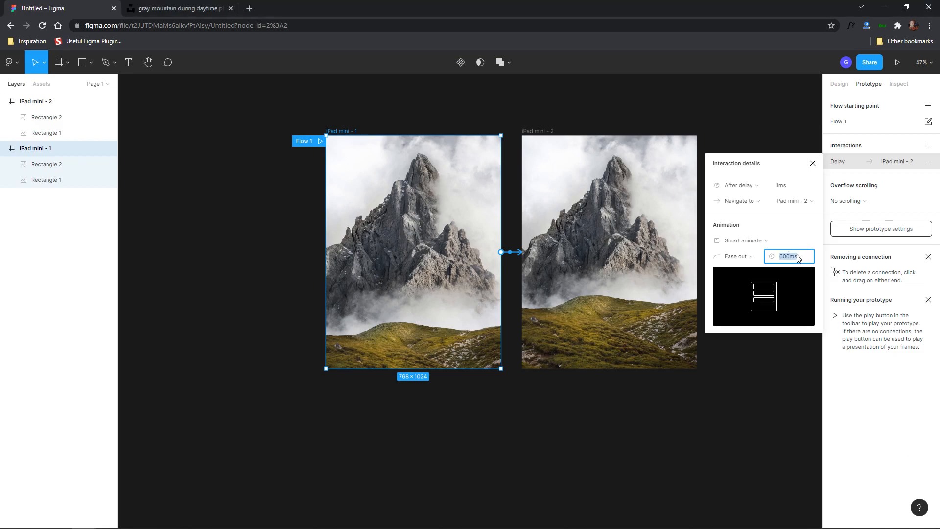
{"action": "key", "text": "Return"}
{"action": "left_click", "coordinate": [481, 120]}
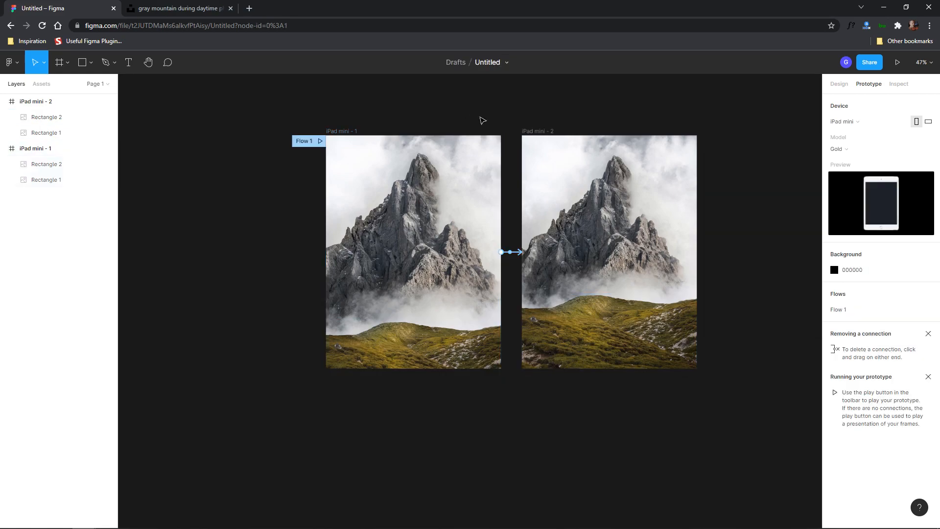
{"action": "scroll", "coordinate": [480, 119], "scroll_direction": "right", "scroll_amount": 3}
{"action": "left_click", "coordinate": [425, 258]}
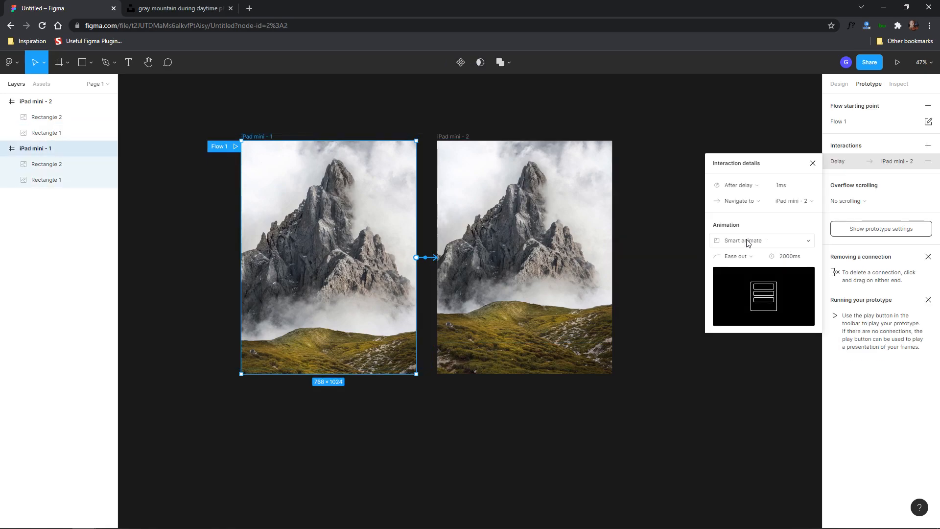
{"action": "left_click", "coordinate": [680, 160]}
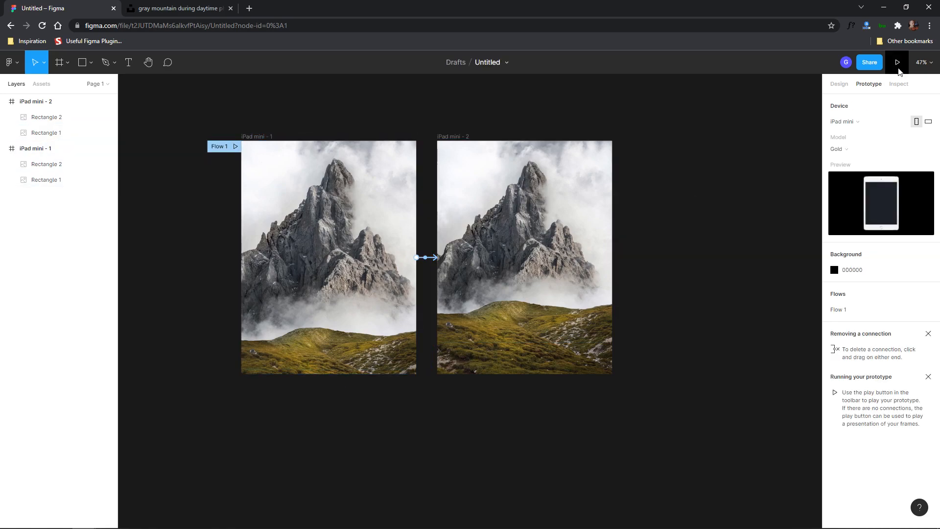
Run the prototype and watch the transition play in the iPad mini preview
{"action": "left_click", "coordinate": [898, 62]}
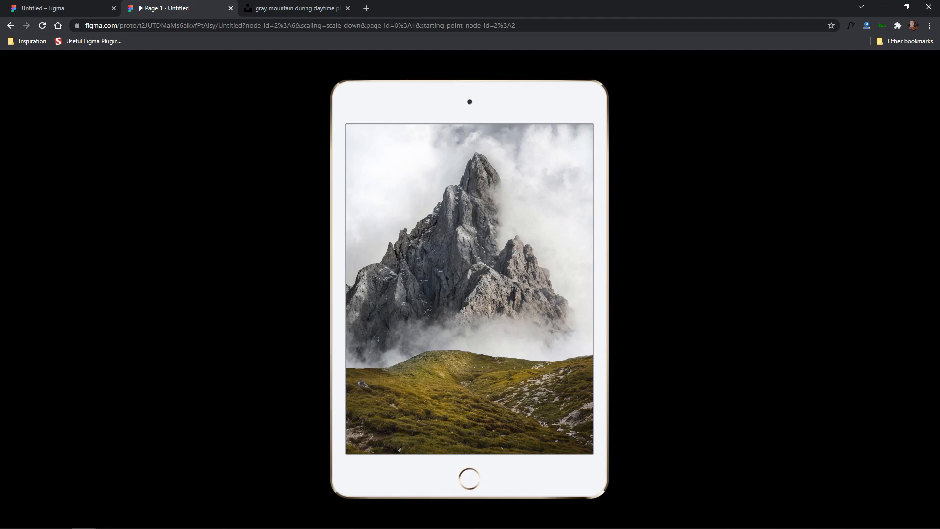
{"action": "left_click", "coordinate": [511, 216]}
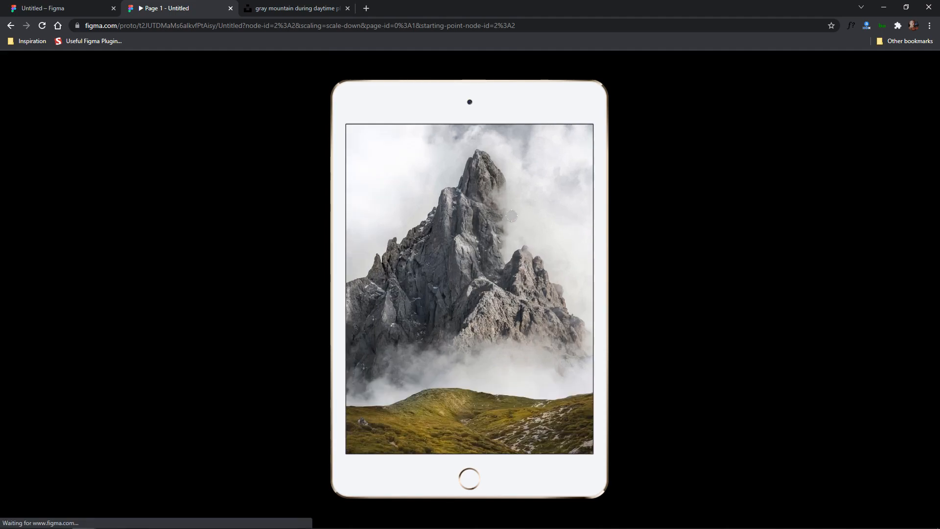
{"action": "left_click", "coordinate": [515, 357]}
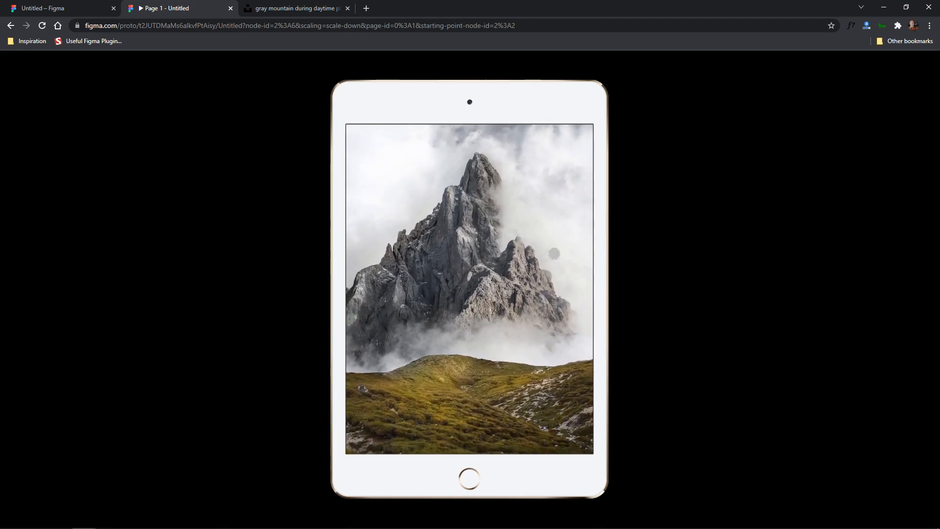
Return to the design file and give the connection between the frames a custom easing curve of 0.67, 0, 0.36, 0.99
{"action": "left_click", "coordinate": [80, 9]}
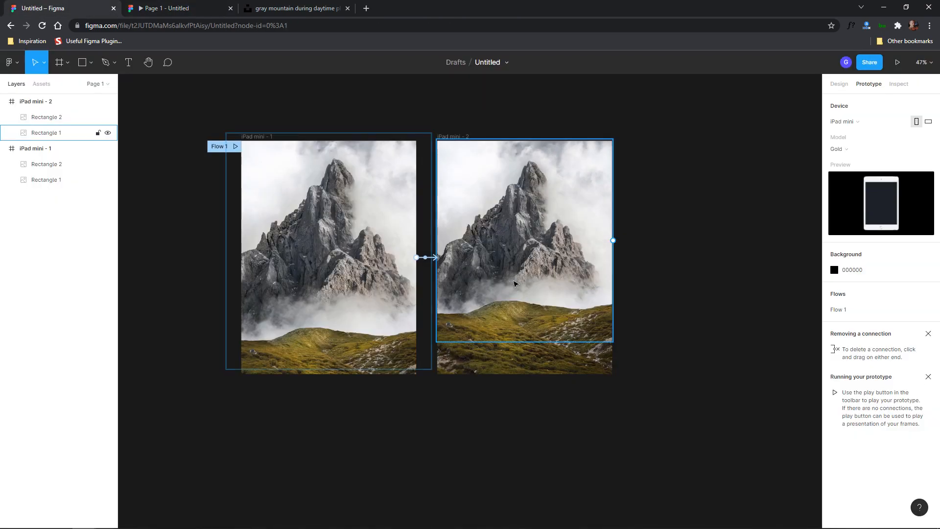
{"action": "left_click", "coordinate": [432, 261]}
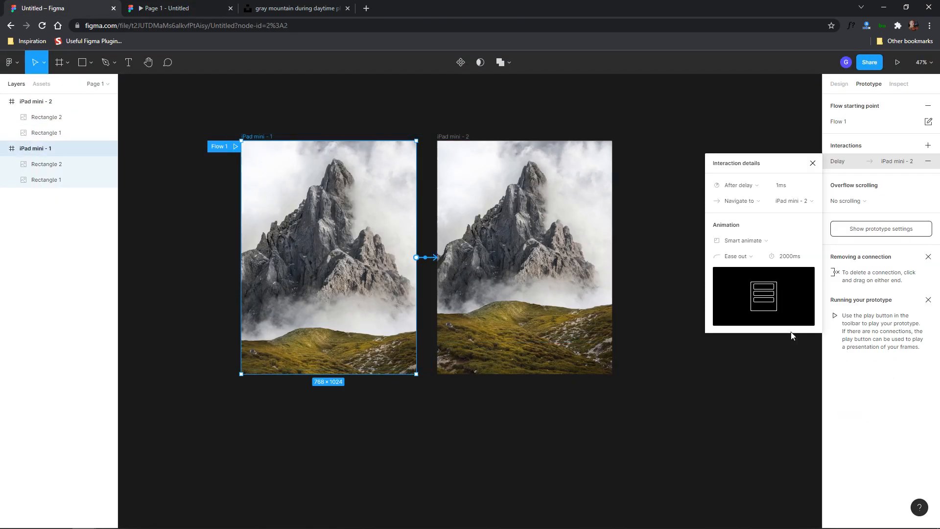
{"action": "left_click", "coordinate": [749, 257]}
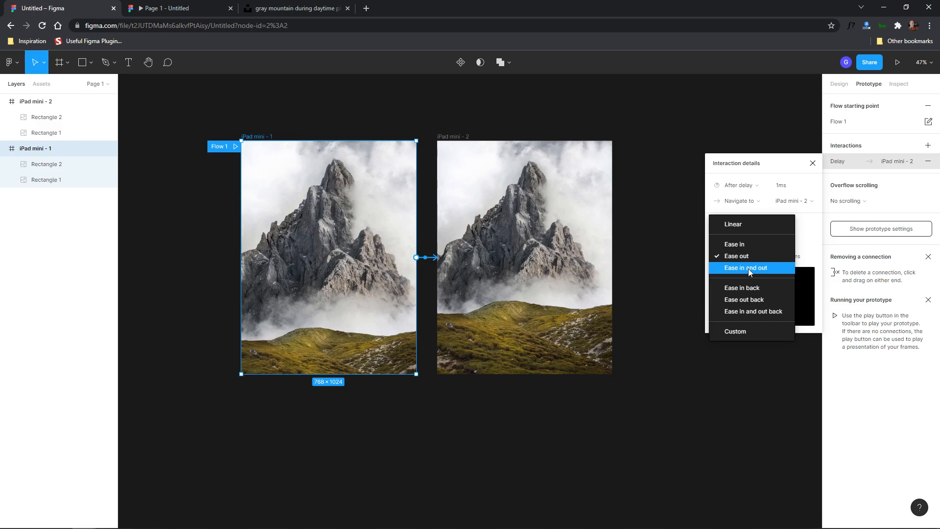
{"action": "left_click", "coordinate": [748, 269]}
{"action": "left_click", "coordinate": [732, 256]}
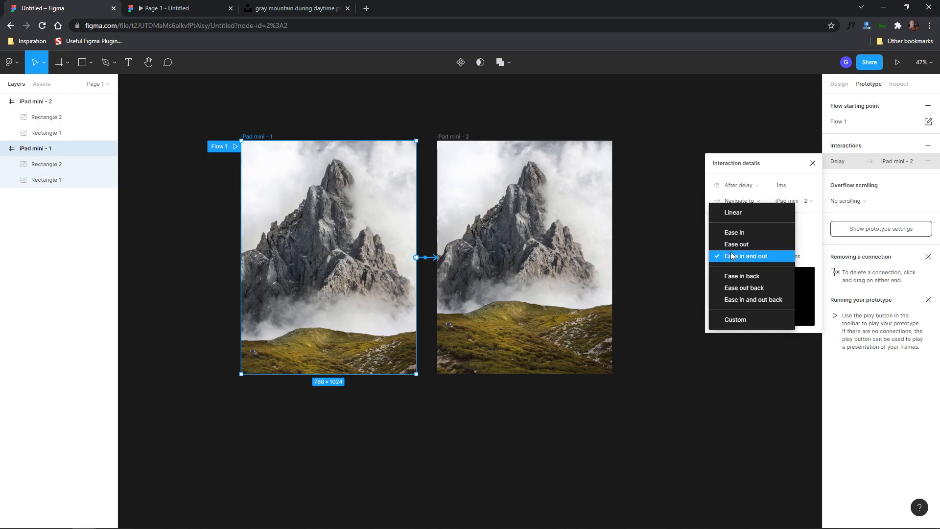
{"action": "left_click", "coordinate": [732, 322]}
{"action": "left_click_drag", "start_coordinate": [768, 295], "coordinate": [758, 297]}
{"action": "left_click_drag", "start_coordinate": [762, 347], "coordinate": [773, 347]}
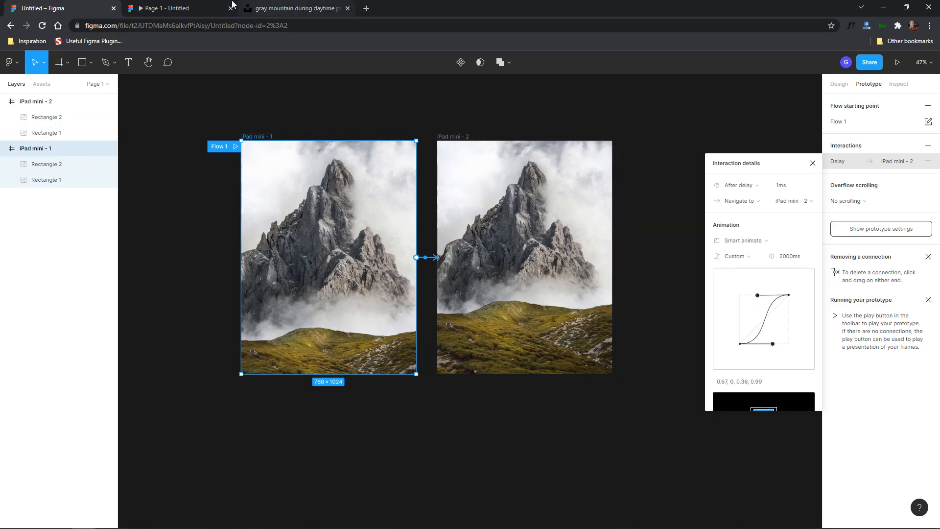
Switch to the prototype preview and replay the animation several times to judge the custom easing
{"action": "left_click", "coordinate": [182, 6]}
{"action": "key", "text": "r"}
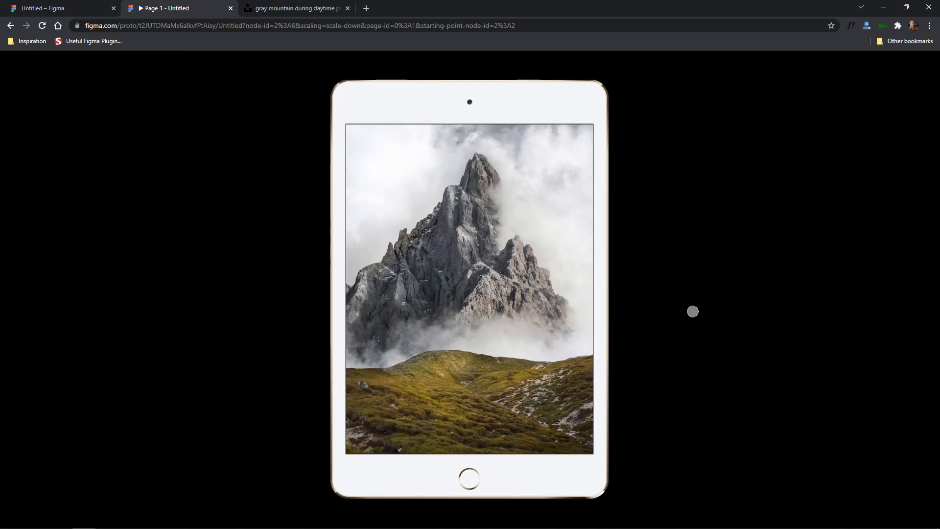
{"action": "key", "text": "r"}
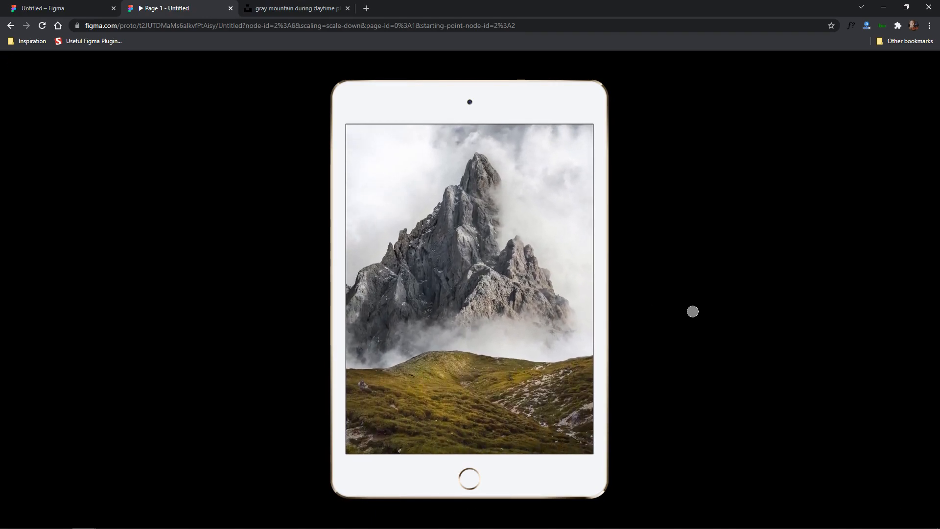
{"action": "key", "text": "r"}
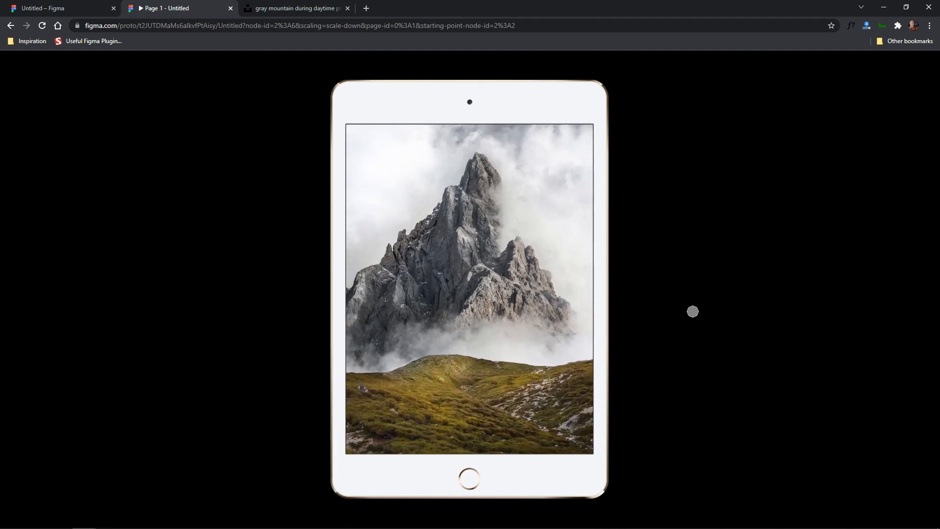
{"action": "key", "text": "r"}
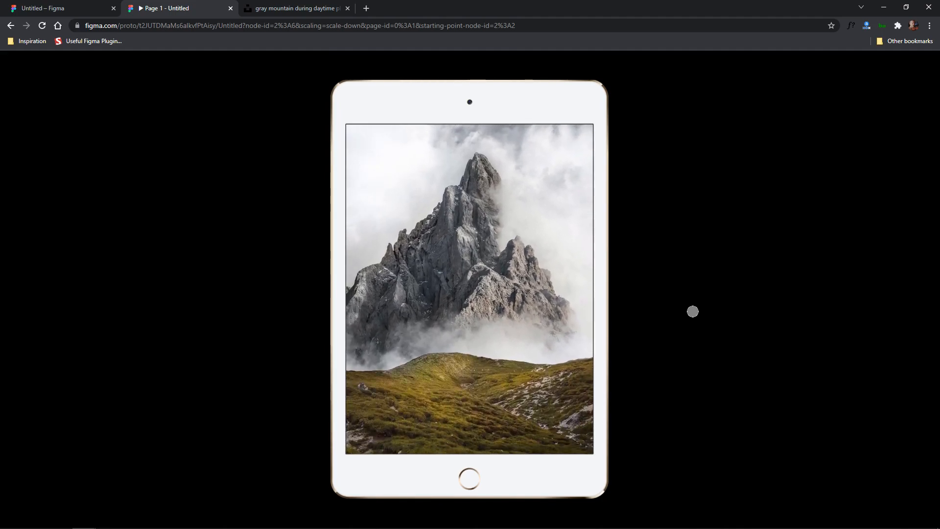
Back in the design file, add a two-line text reading MOUTAIN TERRAIN to the iPad mini - 2 frame
{"action": "left_click", "coordinate": [83, 11]}
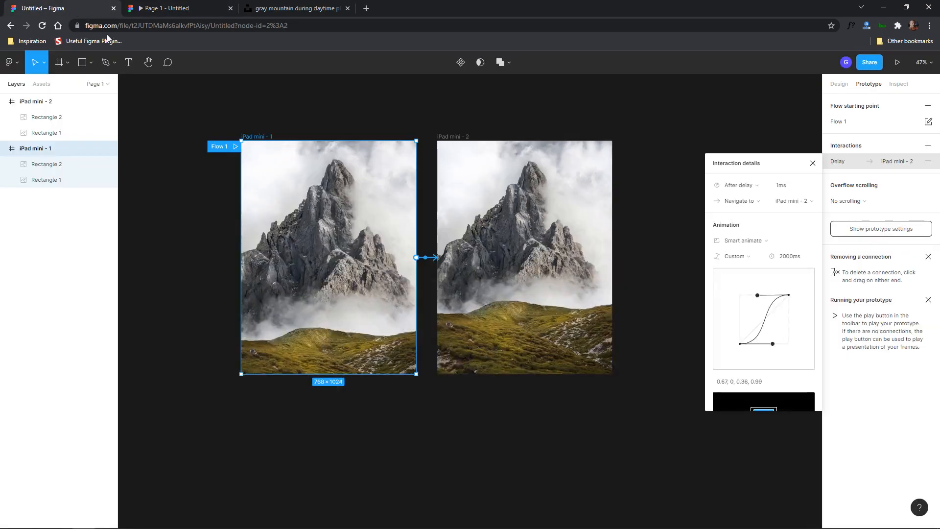
{"action": "left_click", "coordinate": [460, 109]}
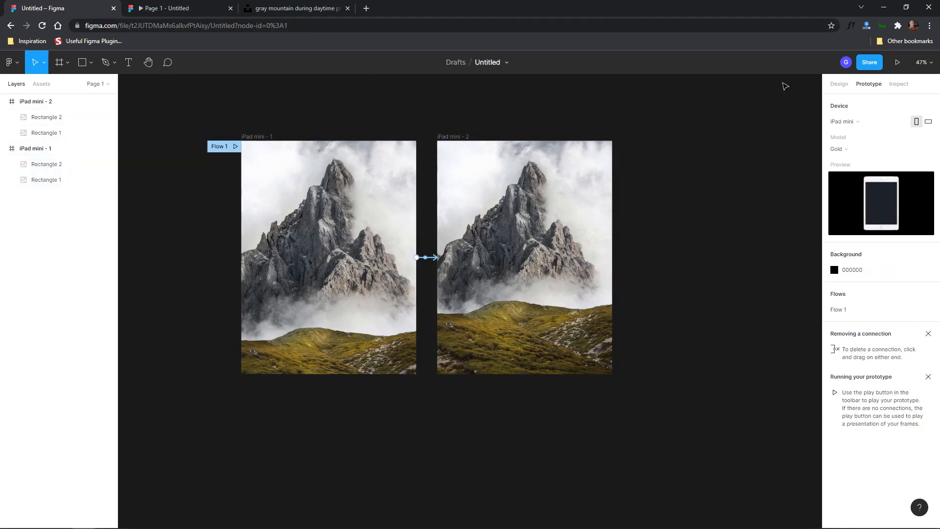
{"action": "left_click", "coordinate": [840, 85]}
{"action": "scroll", "coordinate": [621, 311], "scroll_direction": "up", "scroll_amount": 5}
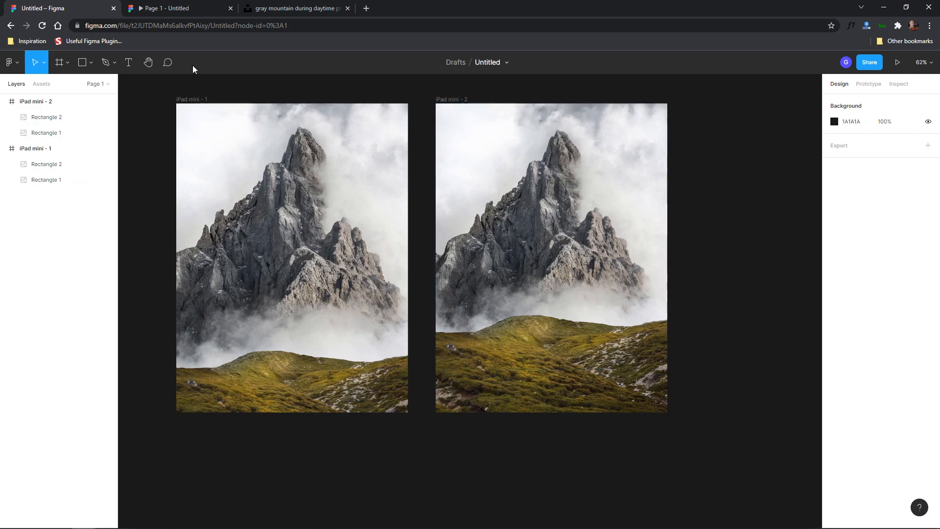
{"action": "left_click", "coordinate": [129, 62]}
{"action": "left_click", "coordinate": [492, 262]}
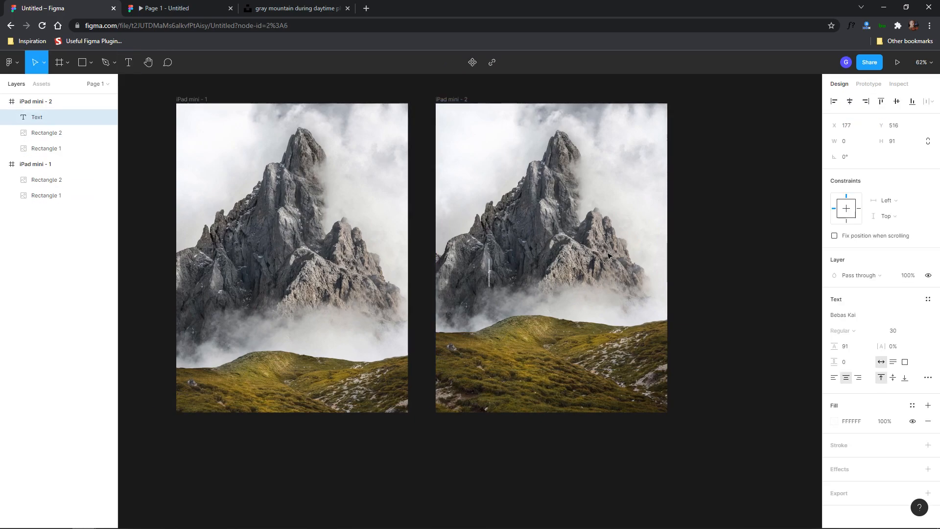
{"action": "type", "text": "MOUTAIN"}
{"action": "key", "text": "Return"}
{"action": "type", "text": "TERRAIN"}
{"action": "key", "text": "Escape"}
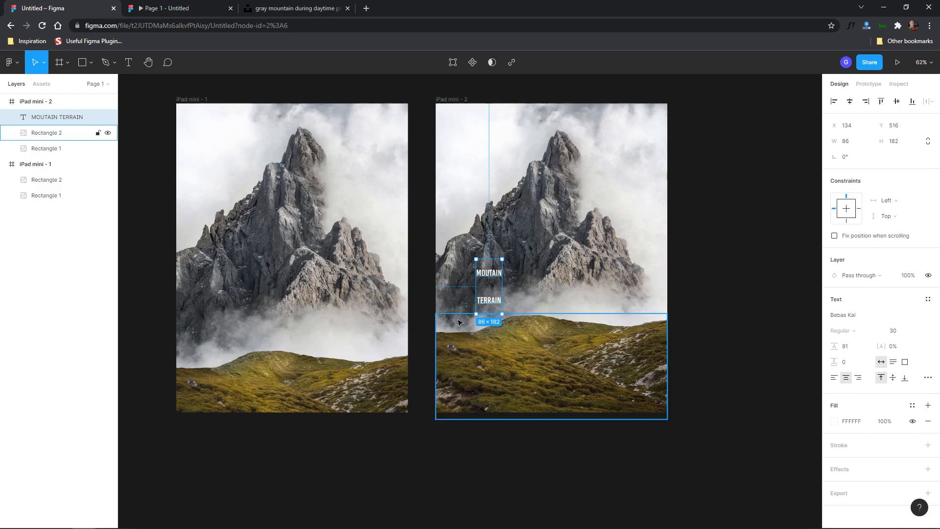
Set the title's font size to 100 and place it over the mountain at about Y 421, centred horizontally in the frame
{"action": "left_click_drag", "start_coordinate": [489, 287], "coordinate": [539, 249]}
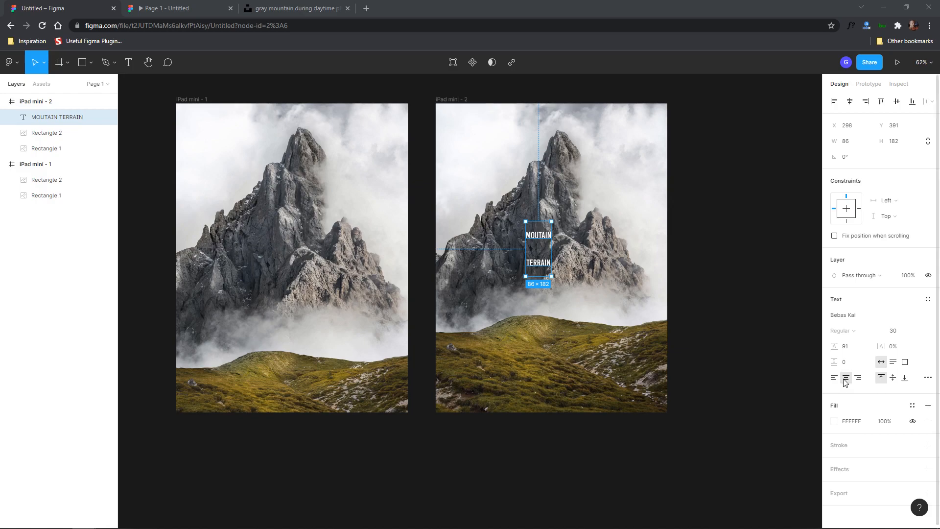
{"action": "left_click", "coordinate": [899, 335]}
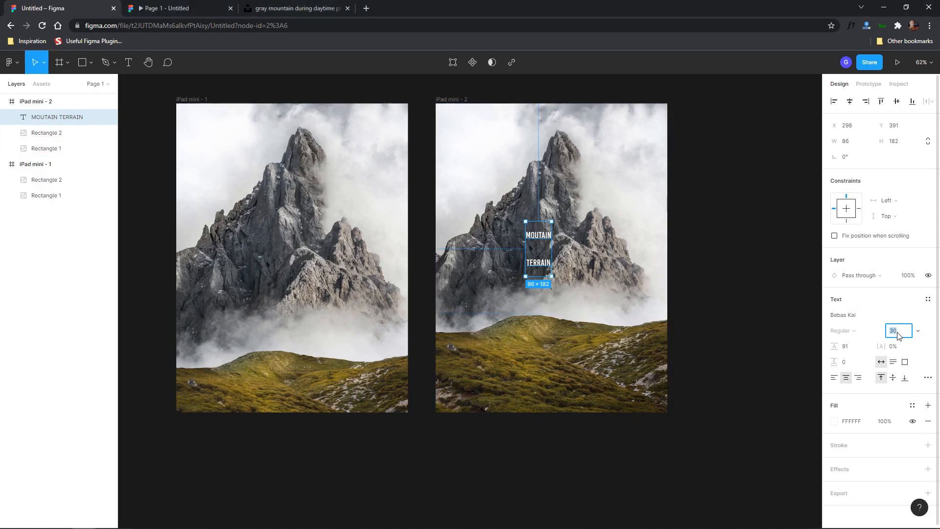
{"action": "type", "text": "100"}
{"action": "key", "text": "Return"}
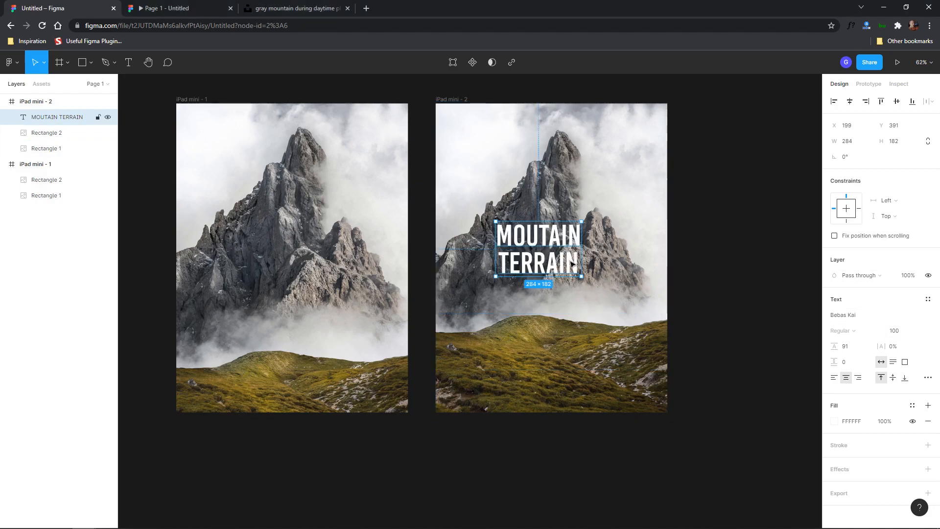
{"action": "left_click_drag", "start_coordinate": [562, 265], "coordinate": [564, 274]}
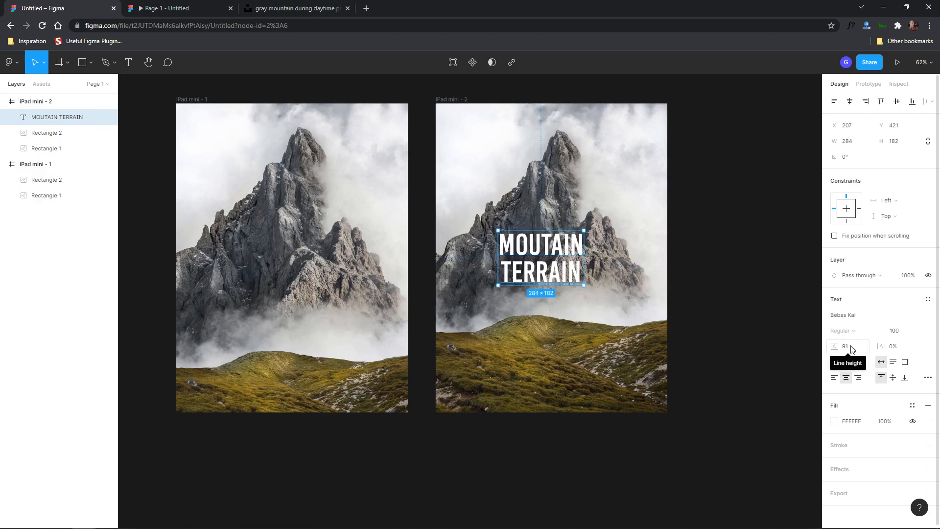
{"action": "left_click", "coordinate": [848, 103]}
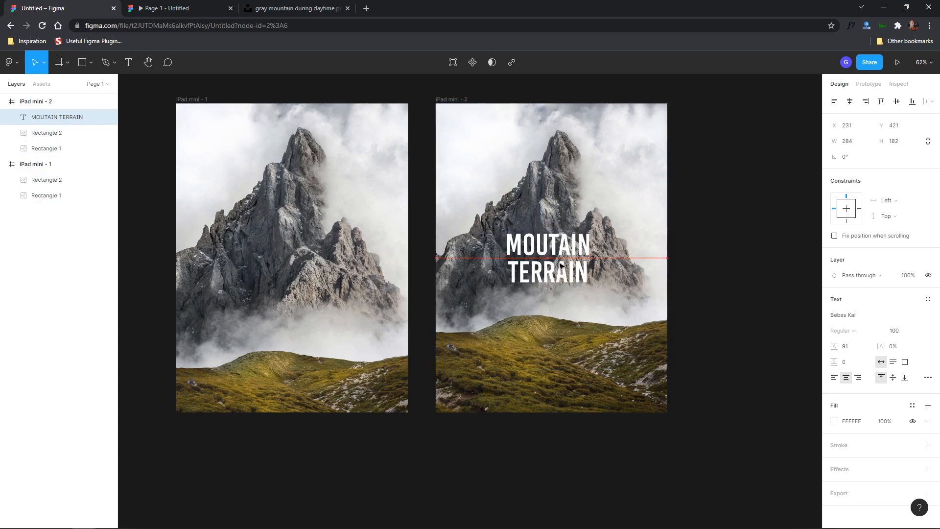
Centre the title horizontally in the iPad mini - 2 frame at Y 397 and set its font size to 130
{"action": "left_click", "coordinate": [848, 103]}
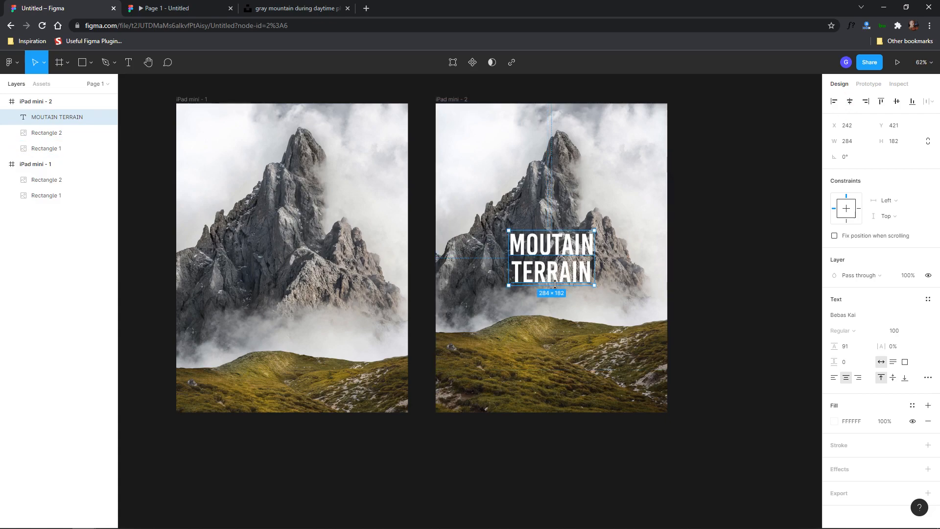
{"action": "left_click_drag", "start_coordinate": [564, 264], "coordinate": [565, 257]}
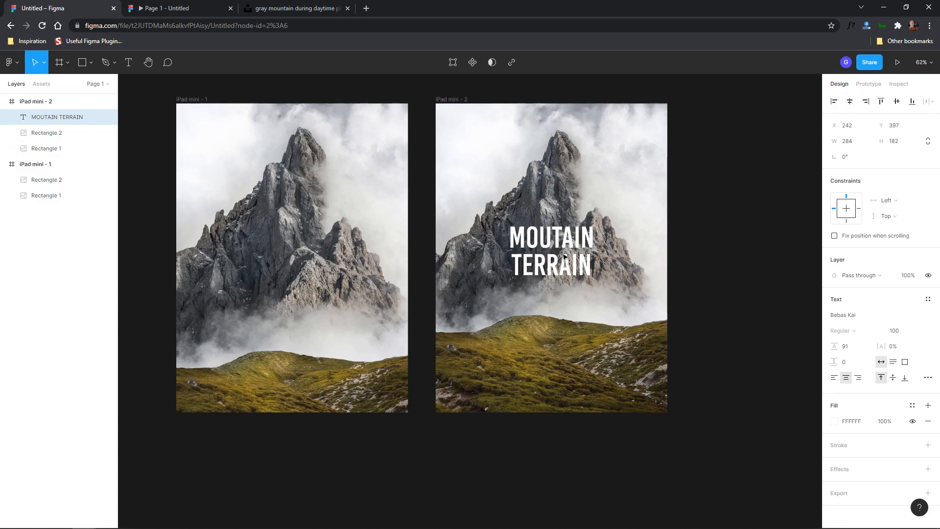
{"action": "left_click", "coordinate": [906, 336]}
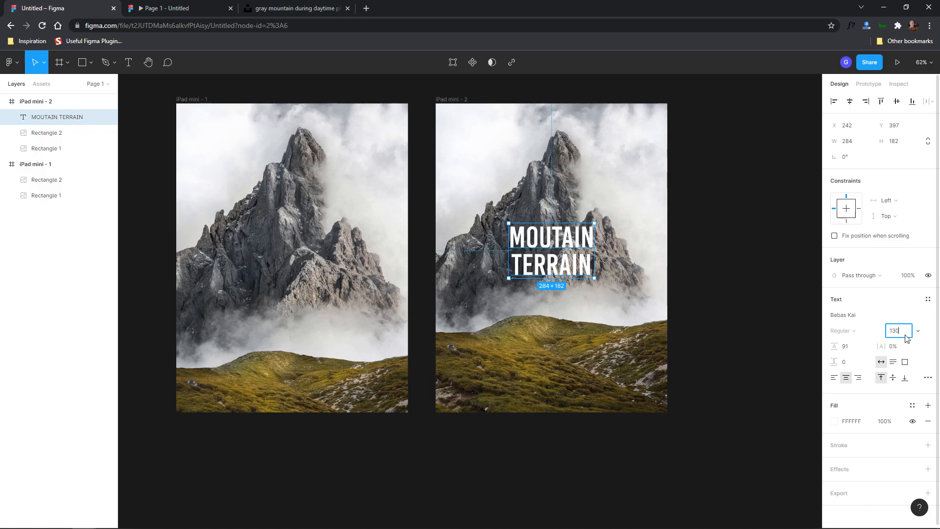
{"action": "type", "text": "130"}
{"action": "key", "text": "Return"}
Set the title's line height to 118 and reposition it at X 200, Y 379
{"action": "left_click", "coordinate": [860, 347]}
{"action": "key", "text": "Up"}
{"action": "key", "text": "Up"}
{"action": "key", "text": "Up"}
{"action": "key", "text": "Up"}
{"action": "key", "text": "Up"}
{"action": "key", "text": "Up"}
{"action": "key", "text": "Up"}
{"action": "key", "text": "Up"}
{"action": "key", "text": "Up"}
{"action": "key", "text": "Up"}
{"action": "key", "text": "Up"}
{"action": "key", "text": "Up"}
{"action": "key", "text": "Up"}
{"action": "key", "text": "Up"}
{"action": "key", "text": "Up"}
{"action": "key", "text": "Up"}
{"action": "key", "text": "Up"}
{"action": "key", "text": "Up"}
{"action": "key", "text": "Up"}
{"action": "key", "text": "Up"}
{"action": "key", "text": "Up"}
{"action": "mouse_move", "coordinate": [564, 269]}
{"action": "left_mouse_down"}
{"action": "mouse_move", "coordinate": [550, 264]}
{"action": "mouse_move", "coordinate": [563, 263]}
{"action": "left_mouse_up"}
{"action": "left_click", "coordinate": [723, 286]}
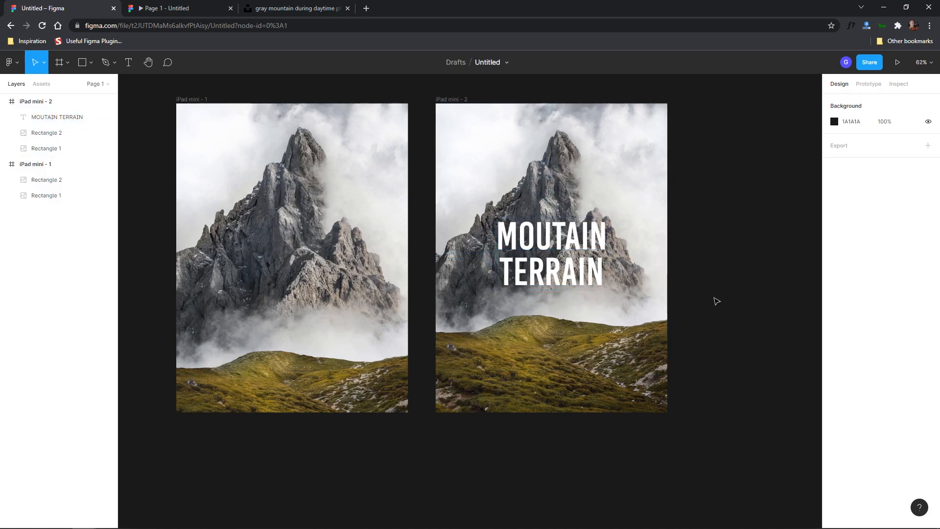
{"action": "left_click", "coordinate": [557, 261]}
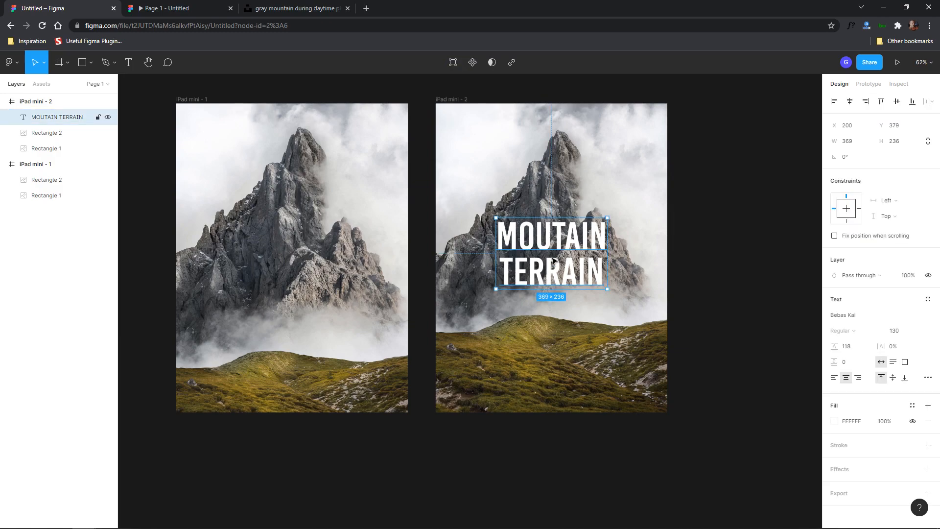
Switch to the prototype preview and replay the animation to see how the title appears
{"action": "left_click", "coordinate": [224, 3]}
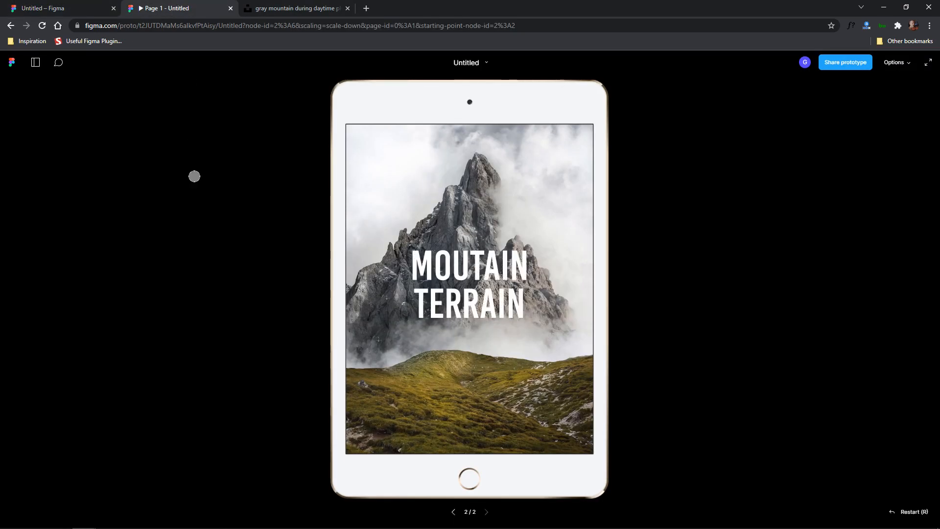
{"action": "key", "text": "r"}
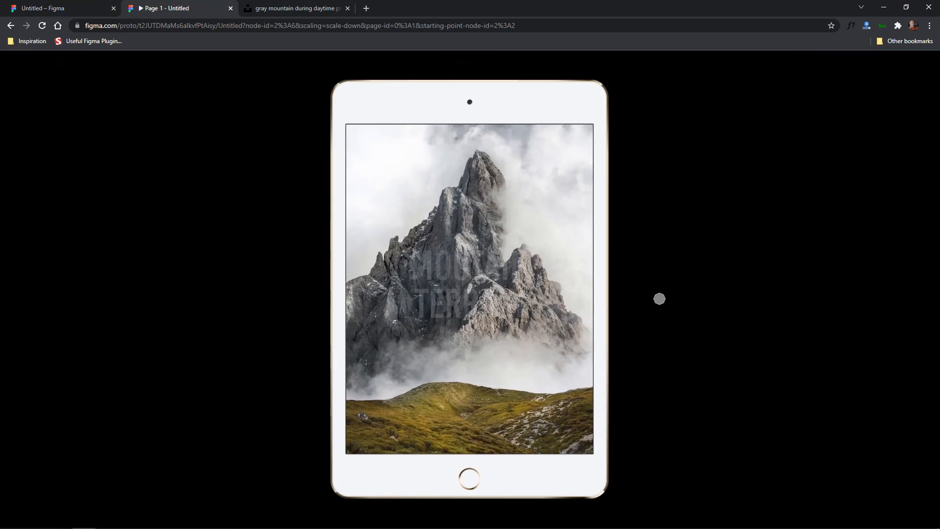
{"action": "key", "text": "r"}
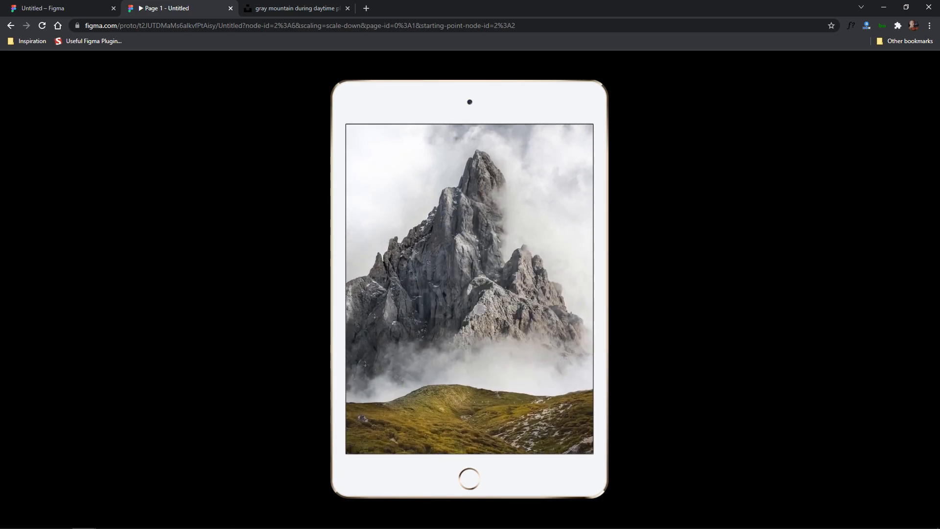
Back in the design file, copy the title into the iPad mini - 1 frame and place it behind Rectangle 2 at Y 754
{"action": "left_click", "coordinate": [64, 8]}
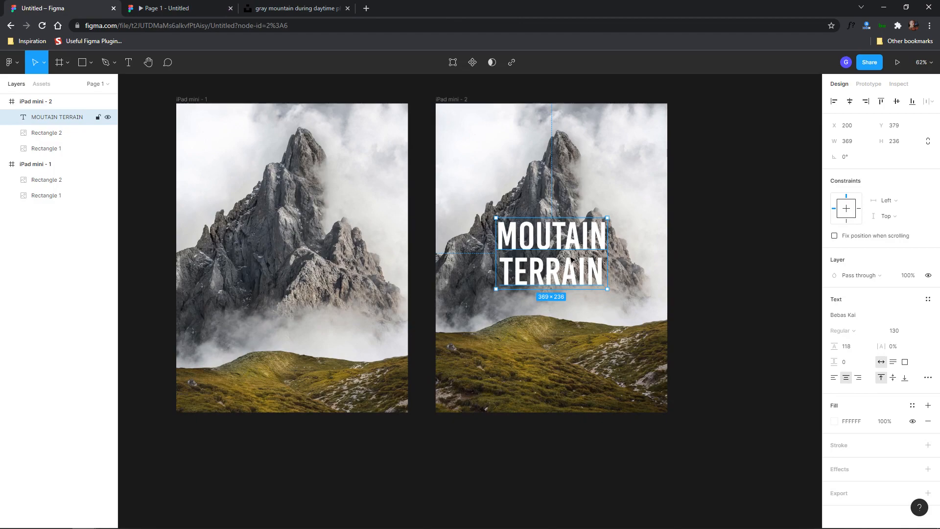
{"action": "left_click", "coordinate": [191, 99]}
{"action": "key", "text": "ctrl+v"}
{"action": "left_click_drag", "start_coordinate": [314, 253], "coordinate": [314, 360]}
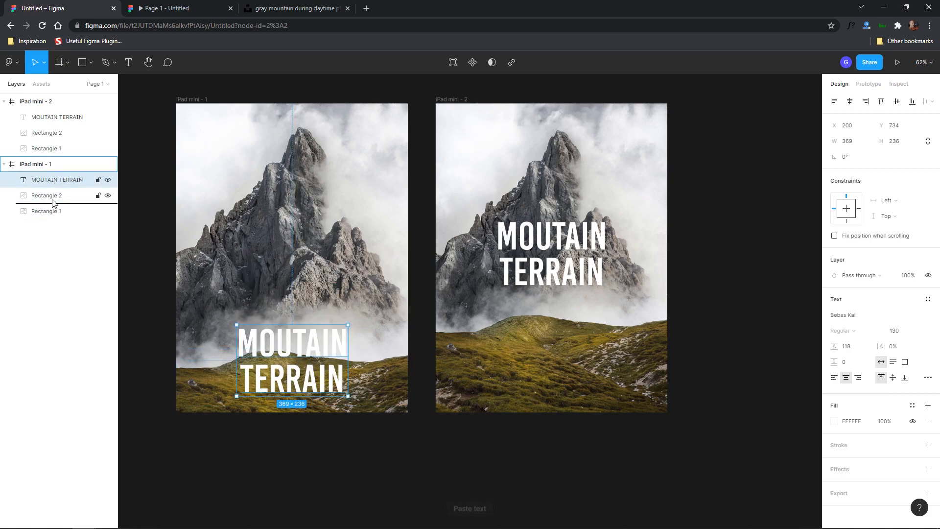
{"action": "key", "text": "ctrl+bracketleft"}
{"action": "key", "text": "shift+Down"}
{"action": "key", "text": "shift+Down"}
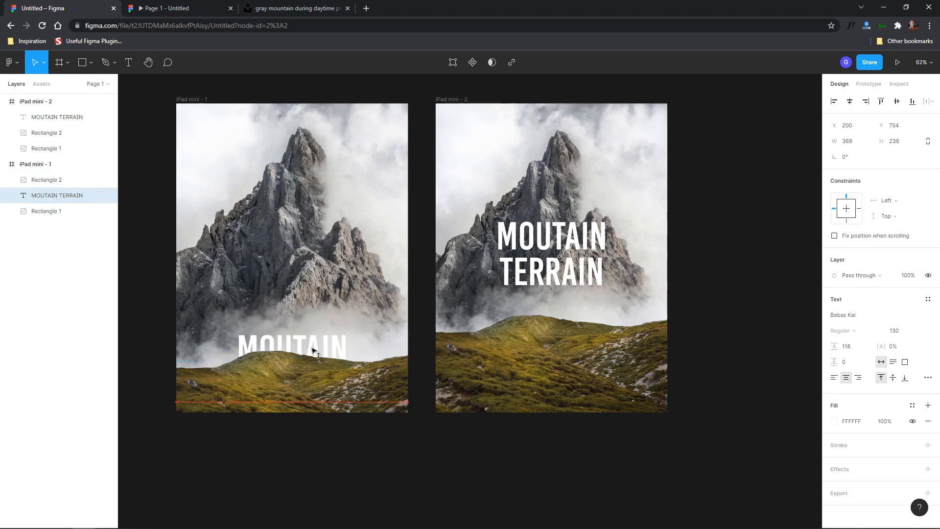
Set the opacity of the title copy in iPad mini - 1 to 0%
{"action": "left_click", "coordinate": [908, 332]}
{"action": "left_click", "coordinate": [906, 276]}
{"action": "type", "text": "0"}
{"action": "key", "text": "Return"}
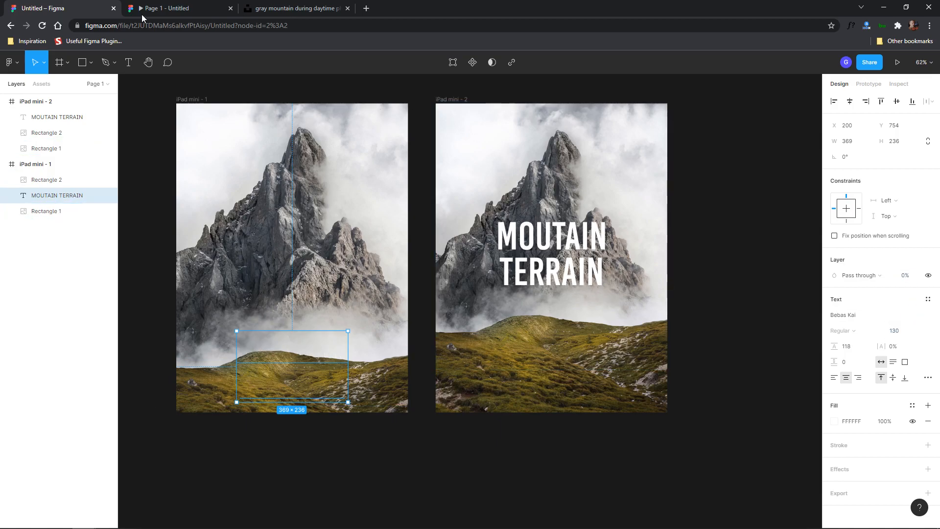
Move the MOUTAIN TERRAIN layer beneath Rectangle 2 in iPad mini - 2, checking the prototype preview before and after
{"action": "left_click", "coordinate": [164, 9]}
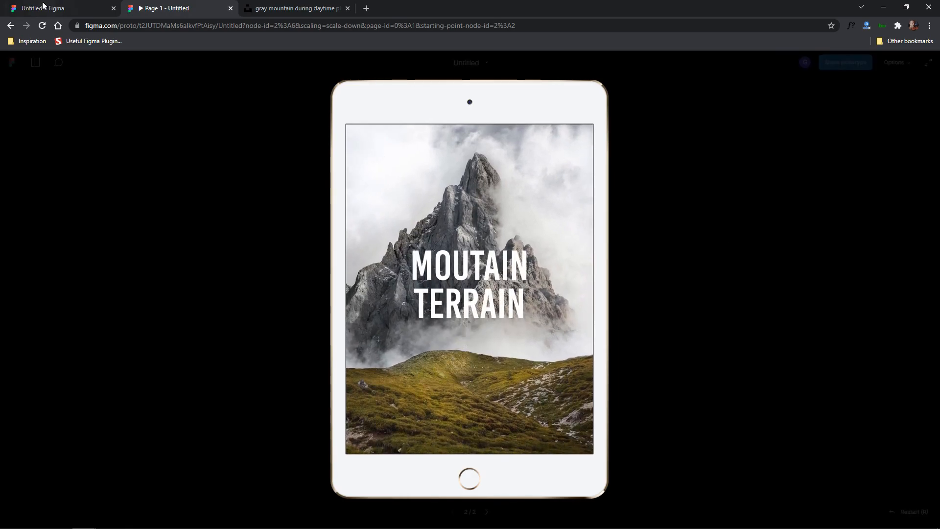
{"action": "left_click", "coordinate": [65, 8]}
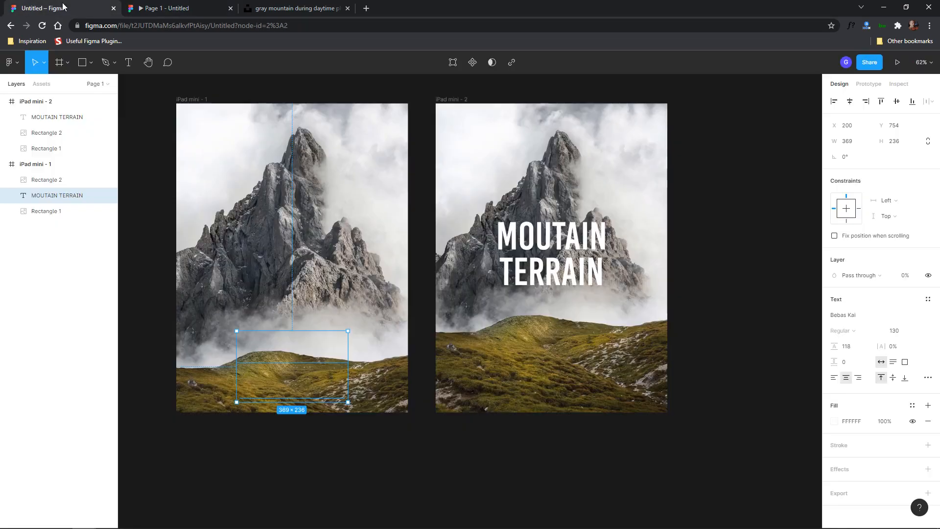
{"action": "left_click", "coordinate": [91, 117]}
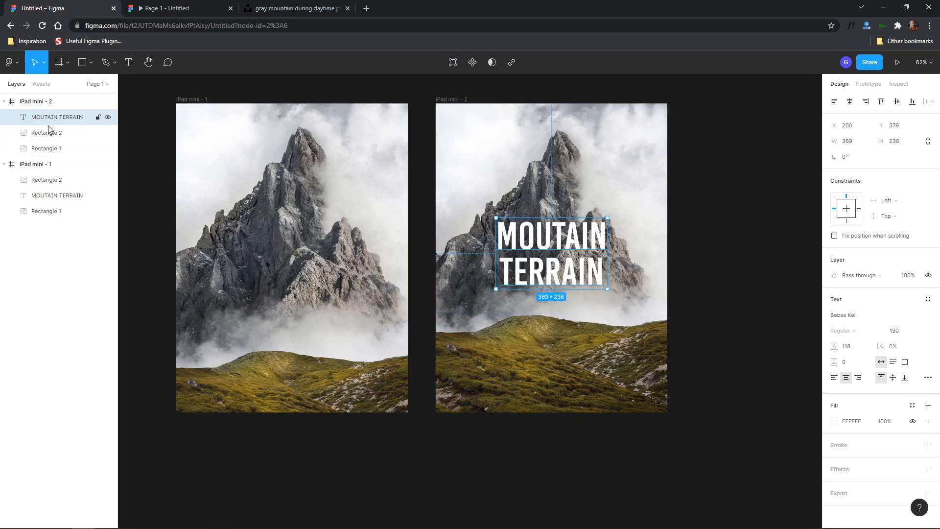
{"action": "left_click_drag", "start_coordinate": [54, 118], "coordinate": [52, 137]}
{"action": "left_click", "coordinate": [185, 8]}
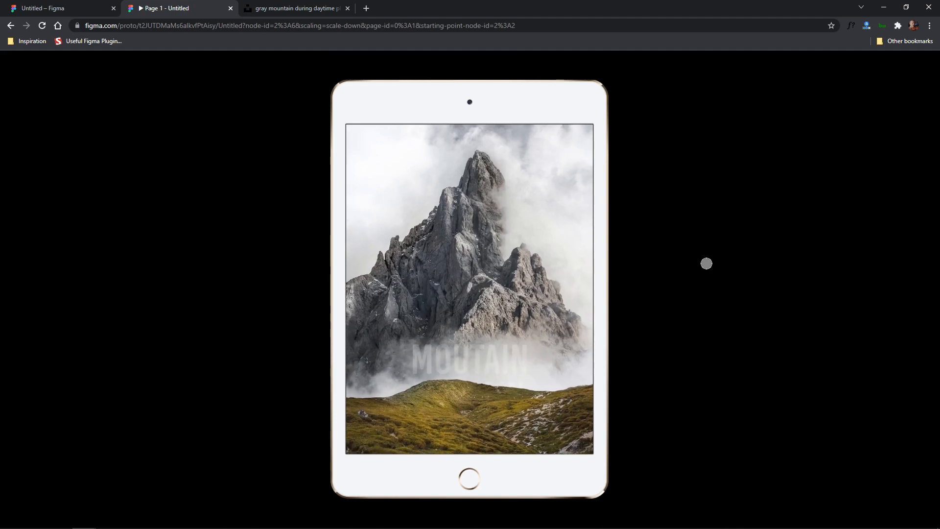
Back in the design file, give the iPad mini - 2 title font size 110 and line height 95, and place it at X 228, Y 395
{"action": "left_click", "coordinate": [44, 8]}
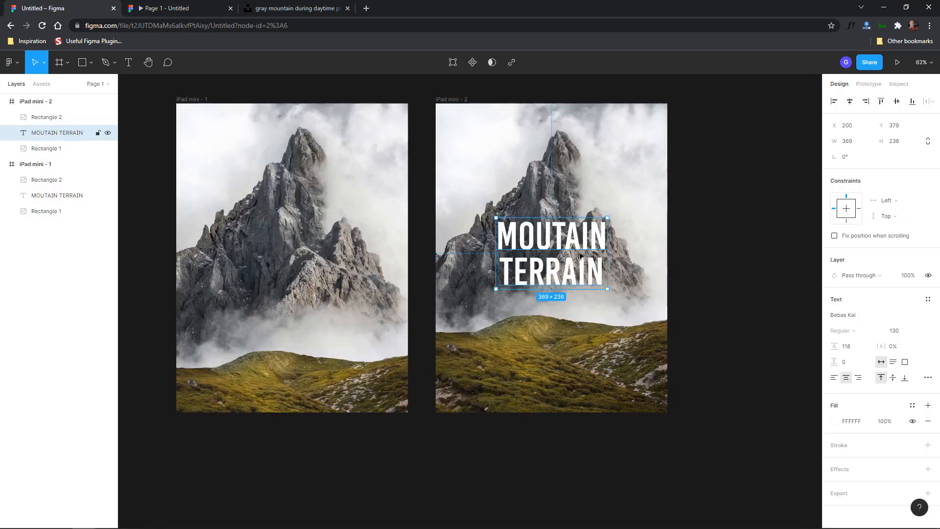
{"action": "left_click_drag", "start_coordinate": [560, 243], "coordinate": [563, 237]}
{"action": "left_click", "coordinate": [910, 332]}
{"action": "type", "text": "110"}
{"action": "key", "text": "Return"}
{"action": "left_click_drag", "start_coordinate": [834, 346], "coordinate": [825, 343]}
{"action": "left_click_drag", "start_coordinate": [820, 344], "coordinate": [814, 344]}
{"action": "left_click_drag", "start_coordinate": [555, 243], "coordinate": [558, 256]}
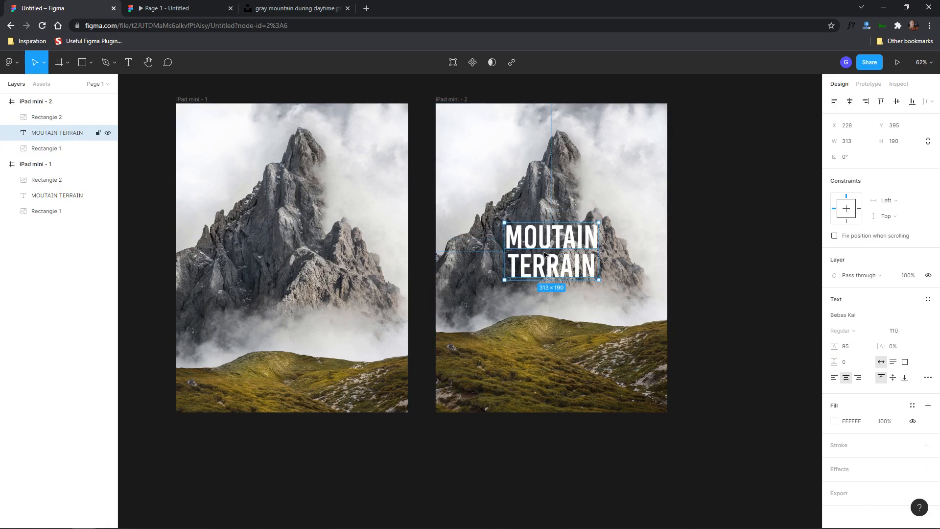
Switch to the prototype preview and replay the swipe-up transition several times to judge the title's animation
{"action": "left_click", "coordinate": [155, 9]}
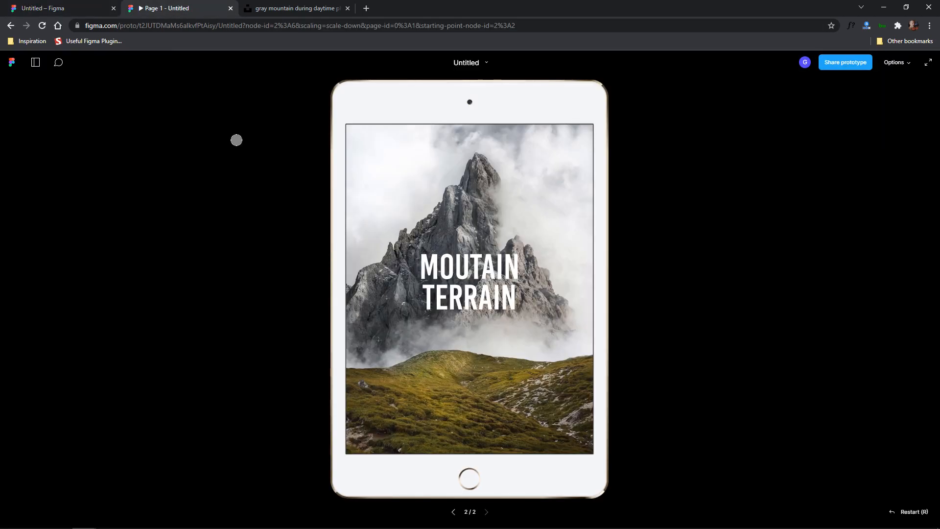
{"action": "key", "text": "r"}
{"action": "left_click_drag", "start_coordinate": [481, 416], "coordinate": [450, 275]}
{"action": "key", "text": "r"}
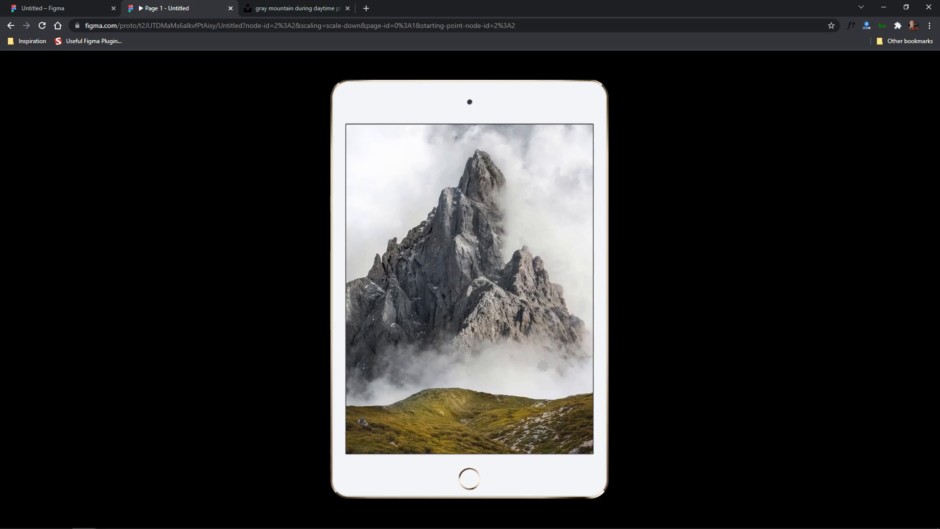
{"action": "left_click_drag", "start_coordinate": [514, 377], "coordinate": [455, 307]}
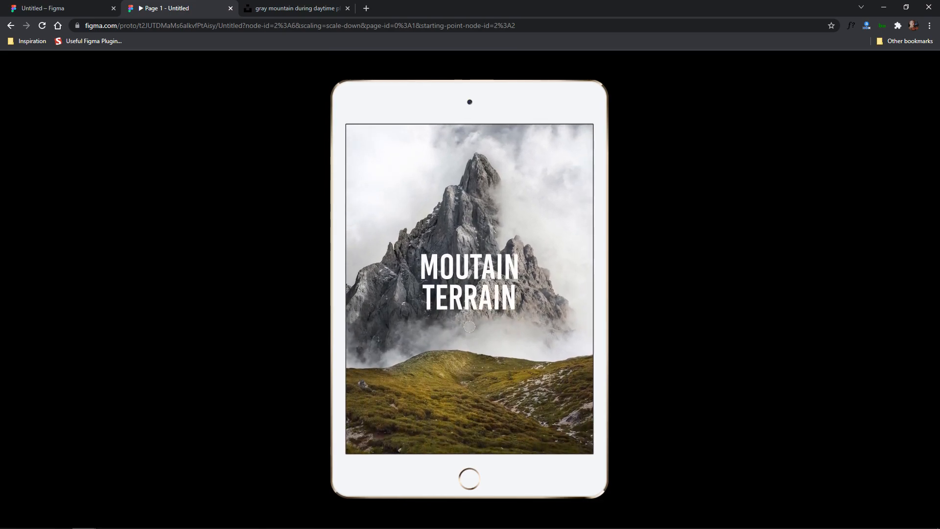
{"action": "key", "text": "r"}
Back in the design file, use the Iconify plugin to search for PLAY and import the ant-design:play-circle-filled icon
{"action": "left_click", "coordinate": [96, 8]}
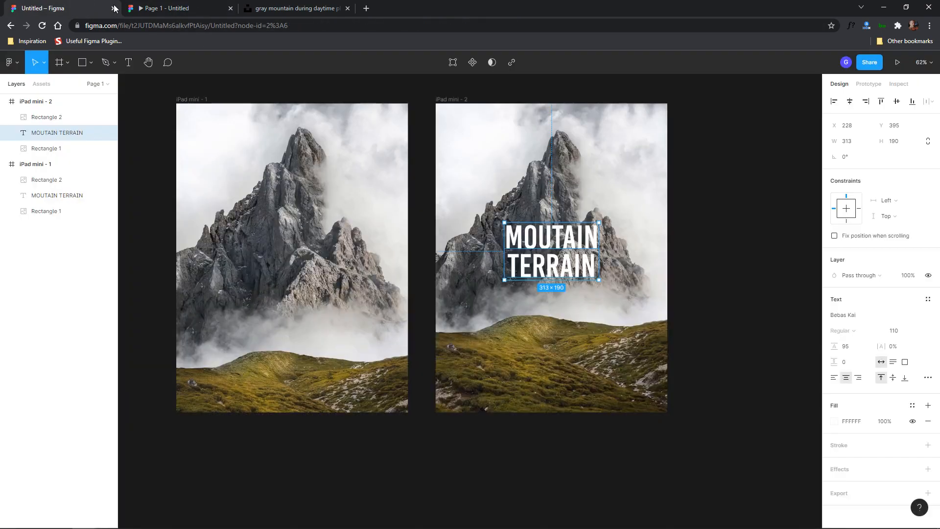
{"action": "left_click", "coordinate": [726, 239]}
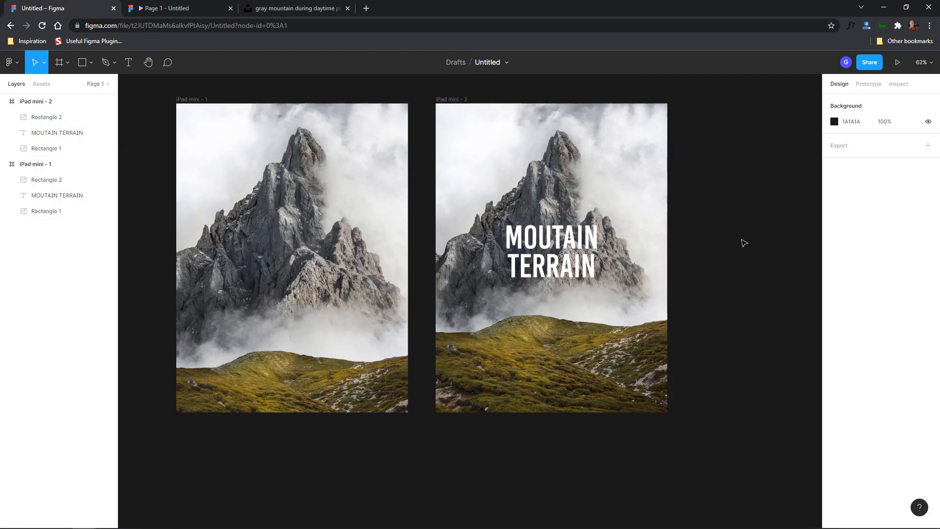
{"action": "right_click", "coordinate": [689, 246]}
{"action": "mouse_move", "coordinate": [709, 307]}
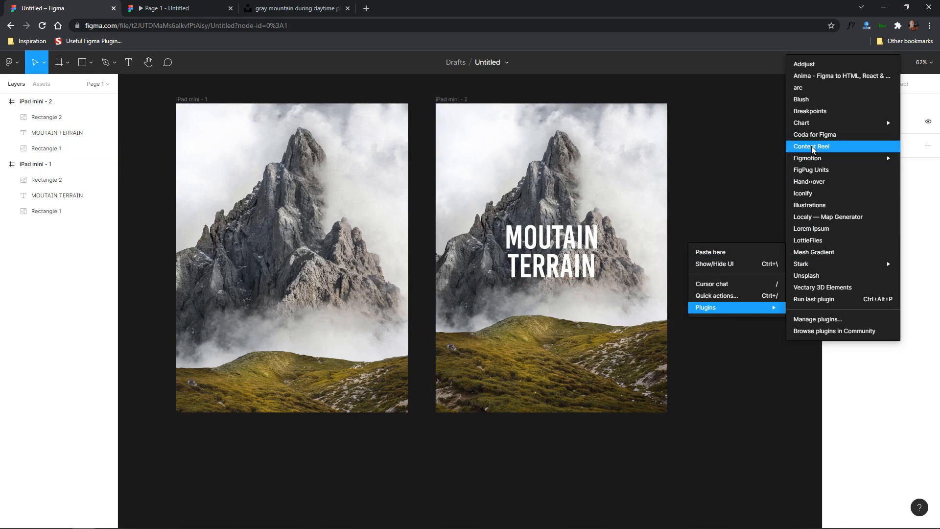
{"action": "left_click", "coordinate": [823, 194]}
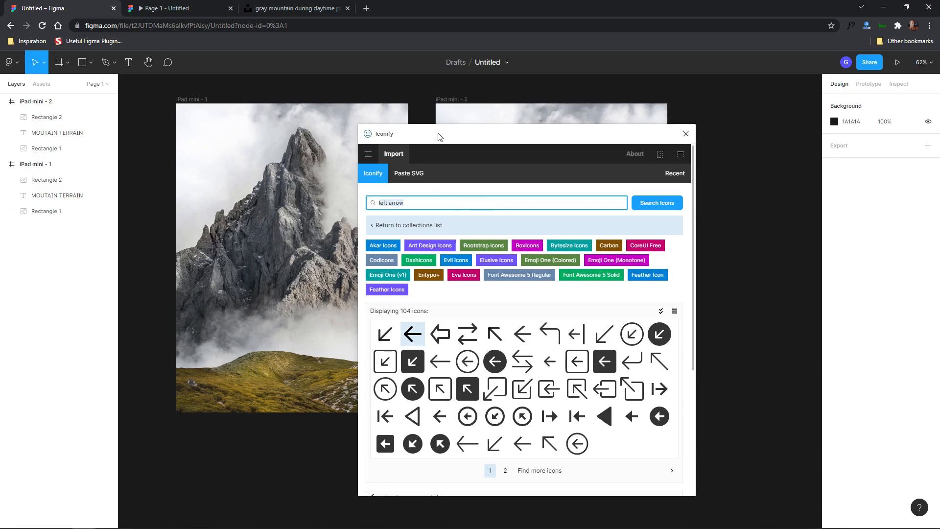
{"action": "type", "text": "Y"}
{"action": "key", "text": "Return"}
{"action": "left_click_drag", "start_coordinate": [413, 349], "coordinate": [559, 122]}
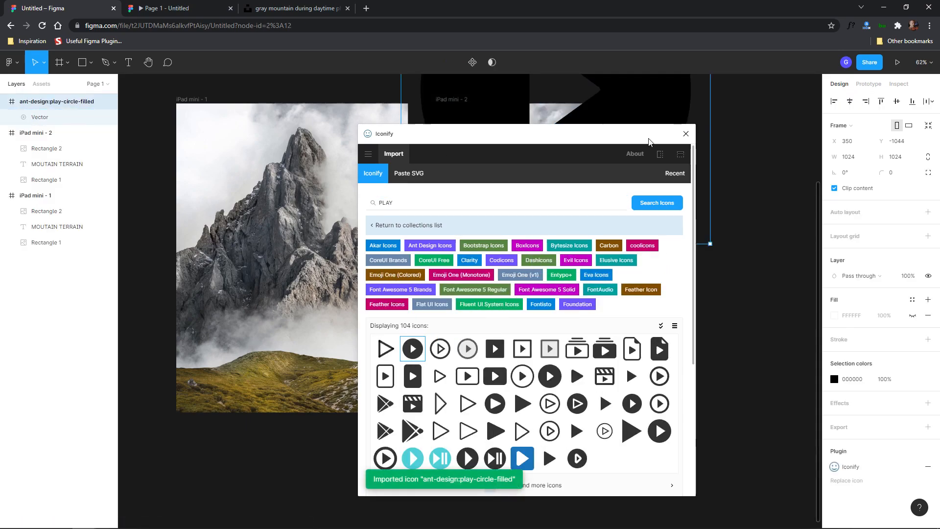
{"action": "left_click", "coordinate": [686, 133]}
Scale the play icon to 76 × 76 and position it below the slightly raised title in iPad mini - 2, at X 346, Y 600
{"action": "left_click_drag", "start_coordinate": [710, 244], "coordinate": [561, 330]}
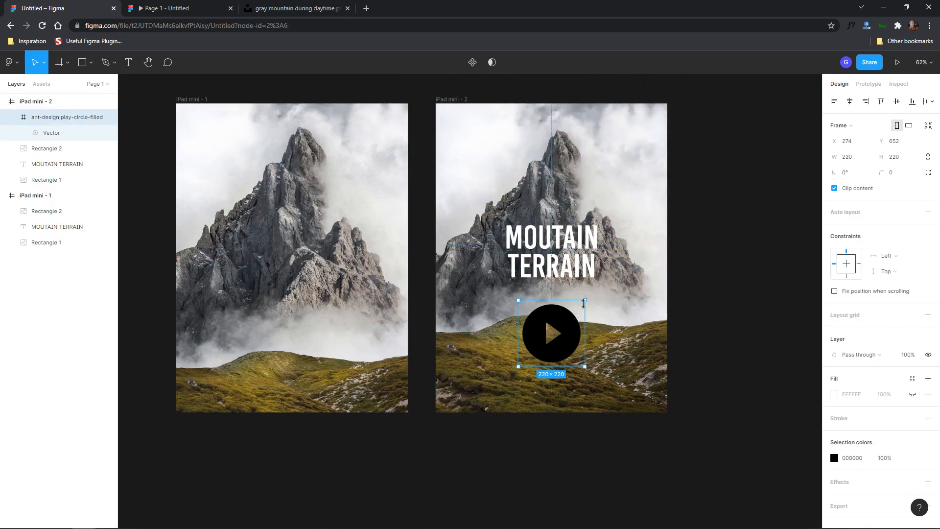
{"action": "left_click_drag", "start_coordinate": [588, 301], "coordinate": [558, 299]}
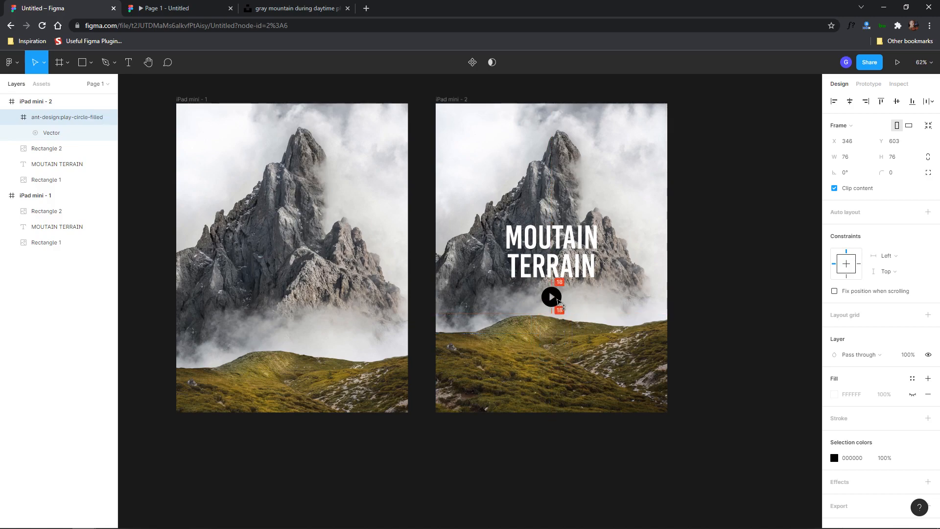
{"action": "left_click", "coordinate": [567, 245]}
{"action": "left_click_drag", "start_coordinate": [567, 244], "coordinate": [566, 240]}
{"action": "left_click", "coordinate": [554, 298]}
{"action": "key", "text": "Up"}
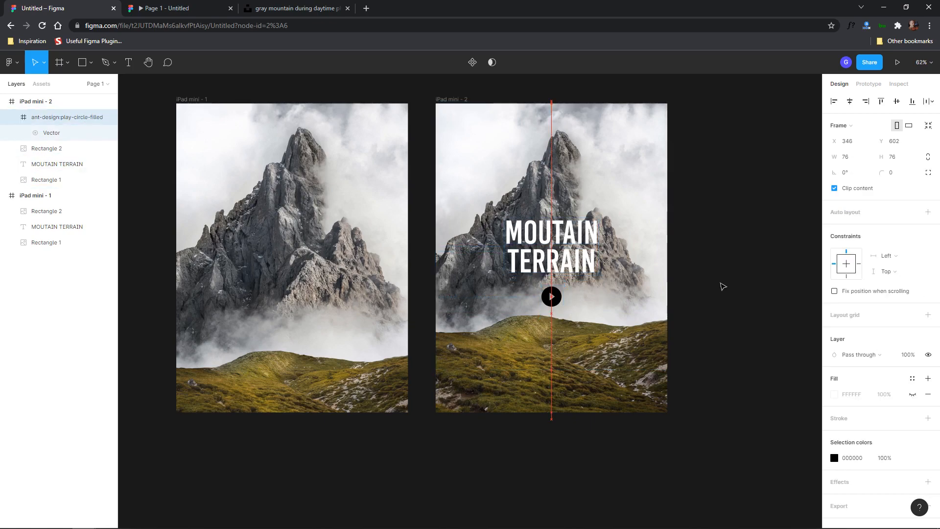
{"action": "left_click", "coordinate": [724, 287]}
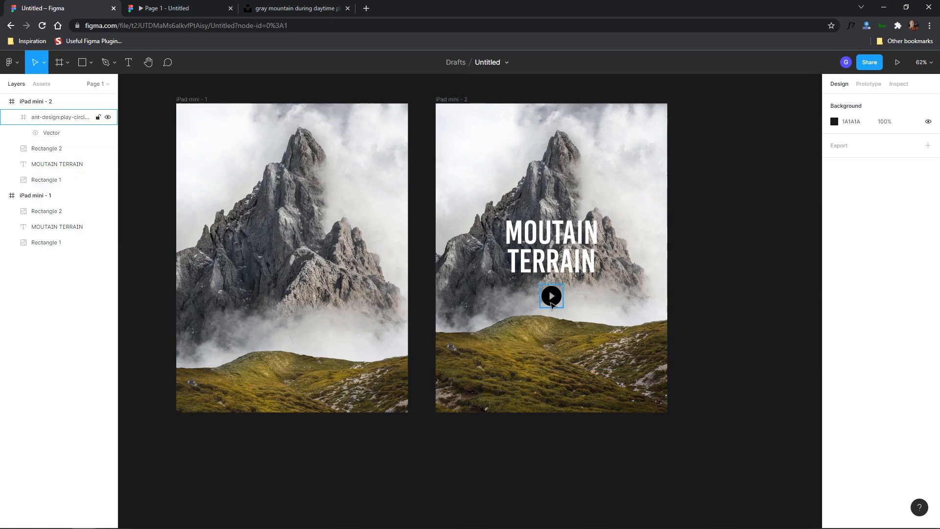
Copy the play icon into the iPad mini - 1 frame, lower it to Y 901 and put its layer beneath Rectangle 2
{"action": "left_click", "coordinate": [552, 304]}
{"action": "key", "text": "ctrl+c"}
{"action": "left_click", "coordinate": [188, 99]}
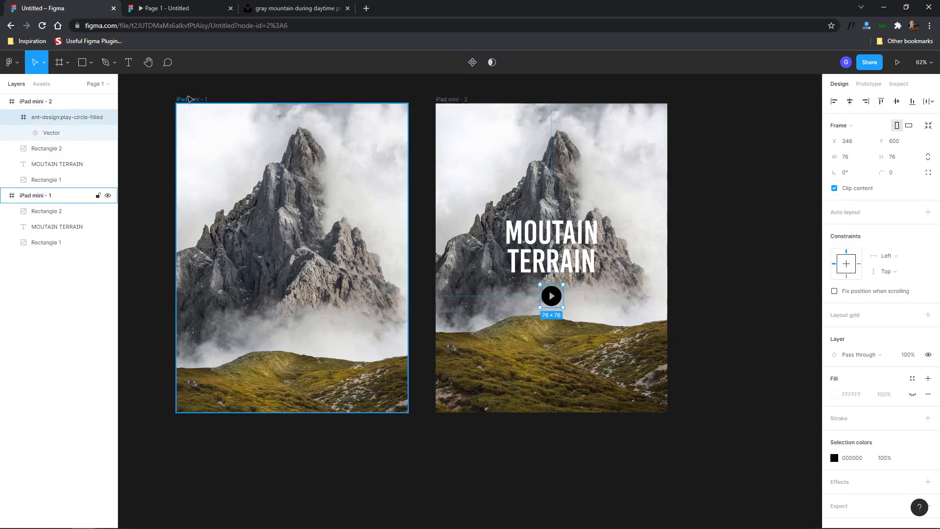
{"action": "key", "text": "ctrl+v"}
{"action": "left_click_drag", "start_coordinate": [299, 300], "coordinate": [299, 390]}
{"action": "left_click_drag", "start_coordinate": [52, 211], "coordinate": [53, 246]}
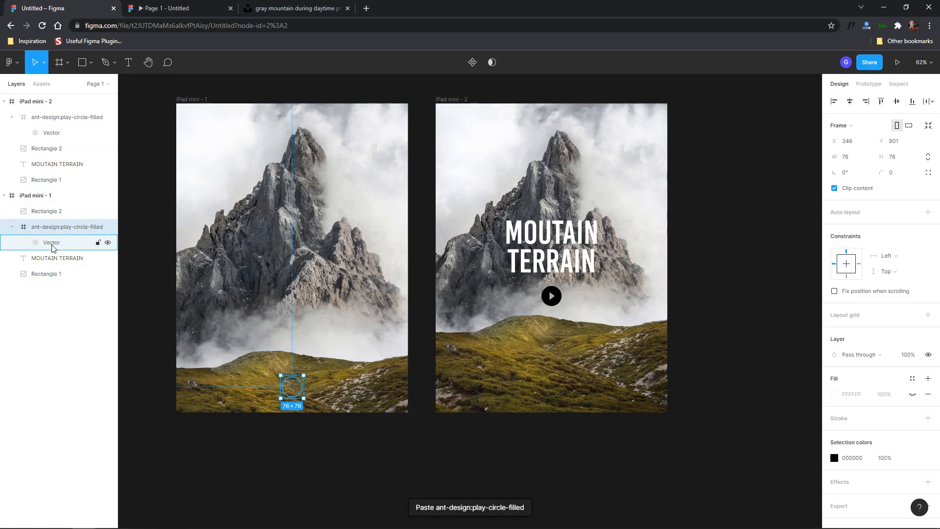
Set the opacity of the play icon copy in iPad mini - 1 to 0%
{"action": "left_click", "coordinate": [906, 354]}
{"action": "type", "text": "0"}
{"action": "key", "text": "Return"}
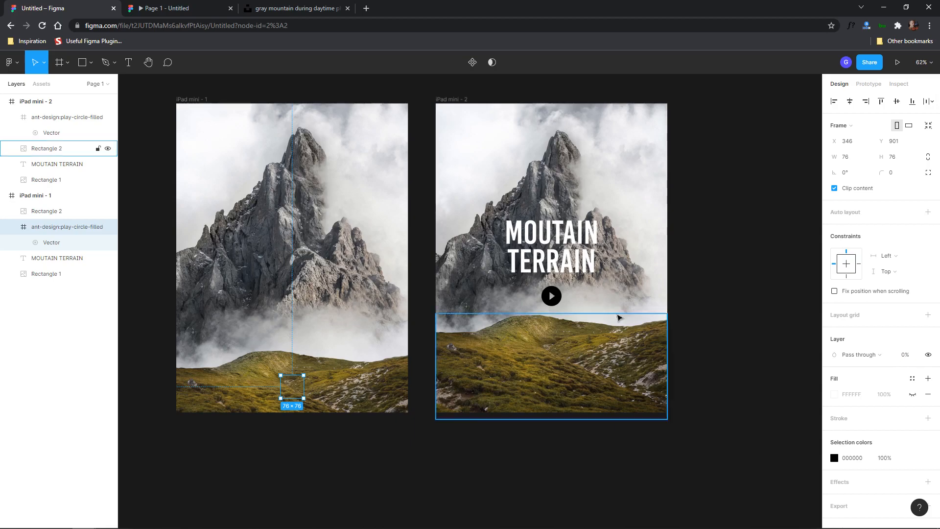
Put the iPad mini - 2 play icon layer beneath Rectangle 2 and replay the animation in the prototype preview
{"action": "left_click", "coordinate": [559, 303]}
{"action": "left_click_drag", "start_coordinate": [49, 118], "coordinate": [88, 165]}
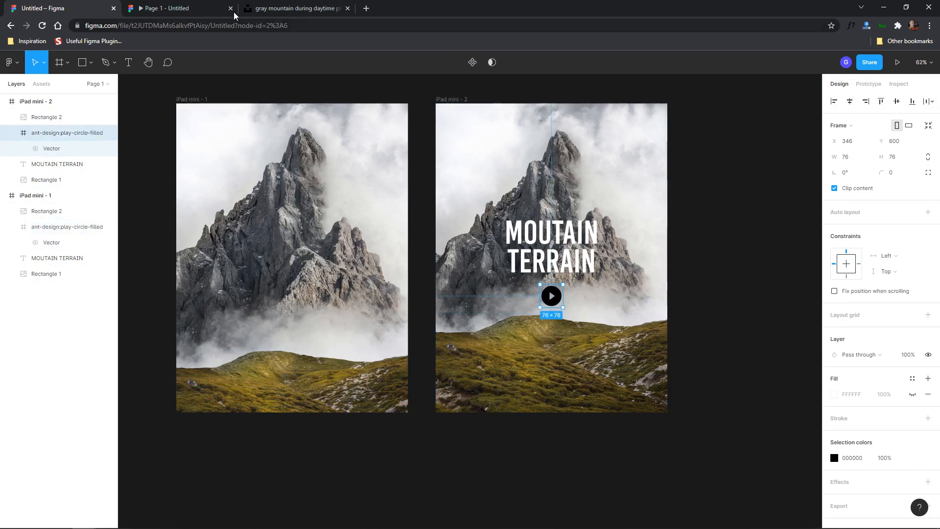
{"action": "left_click", "coordinate": [218, 10]}
{"action": "key", "text": "r"}
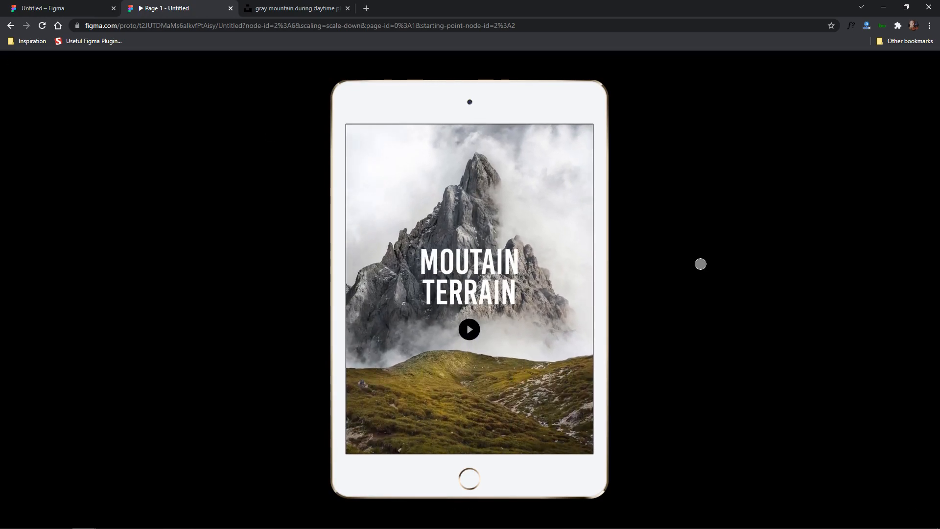
Replay the prototype animation from its starting frame and return to the design file
{"action": "key", "text": "r"}
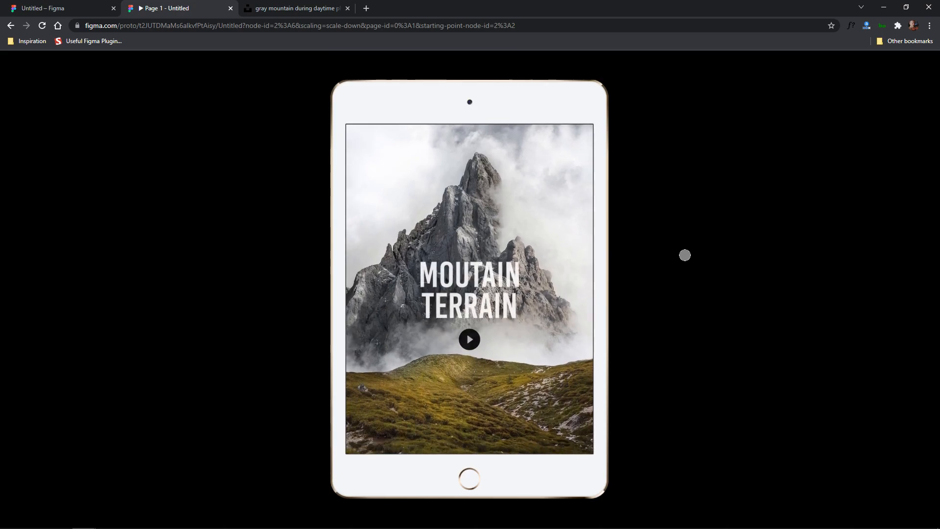
{"action": "left_click", "coordinate": [54, 8]}
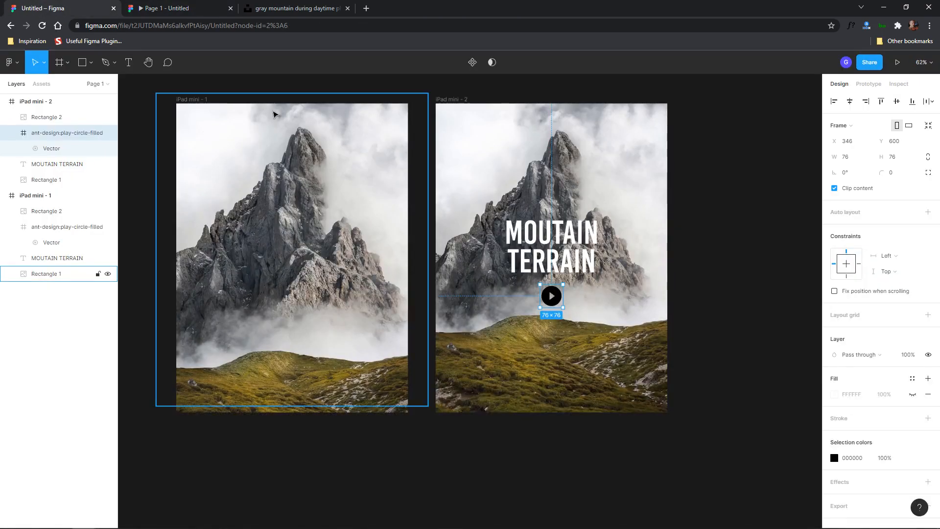
{"action": "left_click", "coordinate": [719, 122]}
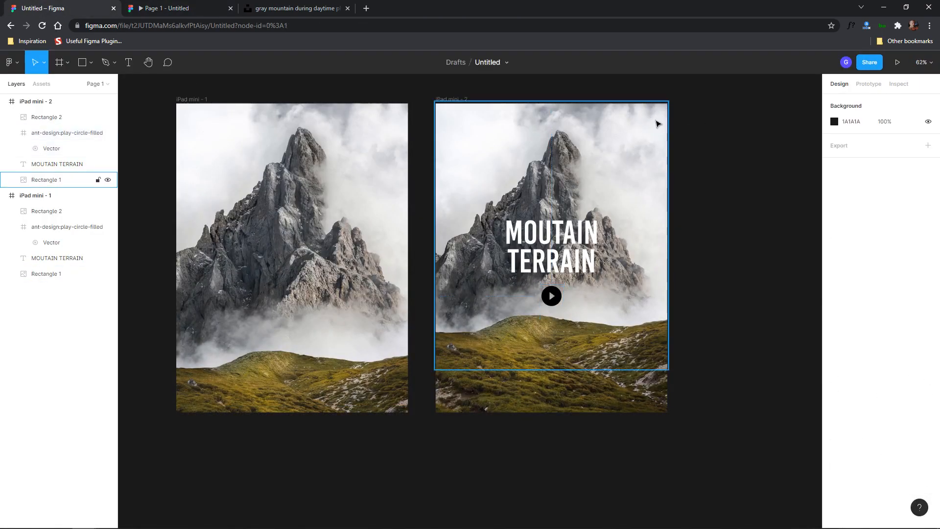
Add the text "mountcom" near the upper edge of the iPad mini - 2 frame
{"action": "scroll", "coordinate": [495, 93], "scroll_direction": "up", "scroll_amount": 4}
{"action": "scroll", "coordinate": [560, 92], "scroll_direction": "down", "scroll_amount": 1}
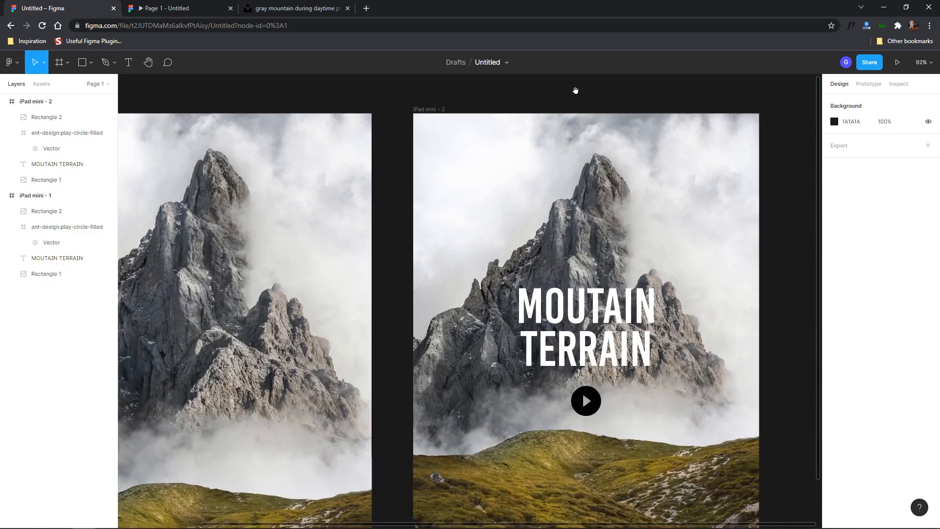
{"action": "left_click_drag", "start_coordinate": [575, 91], "coordinate": [510, 90]}
{"action": "key", "text": "t"}
{"action": "left_click", "coordinate": [386, 145]}
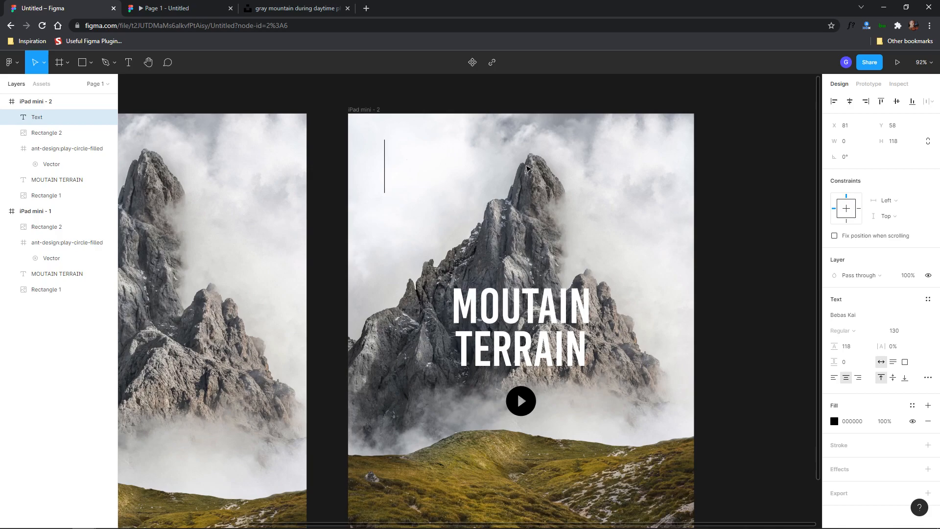
{"action": "type", "text": "mountcom"}
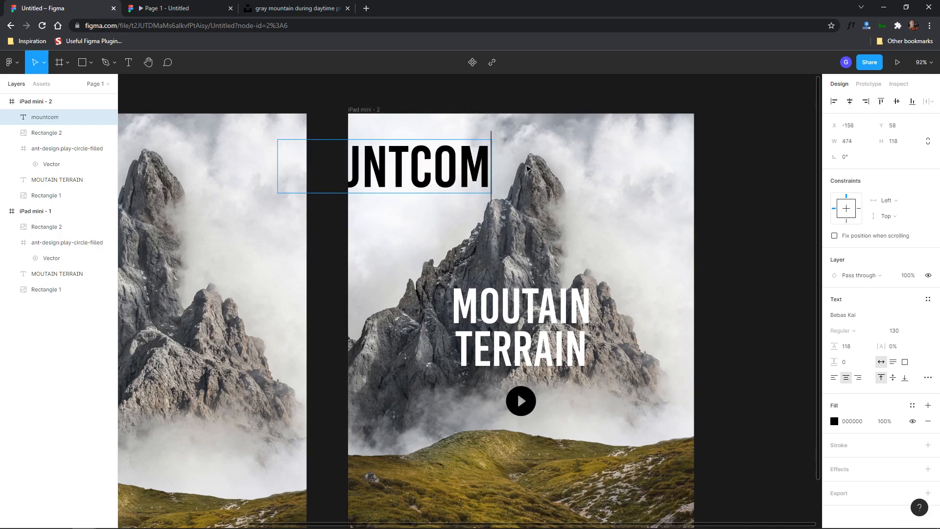
{"action": "left_click", "coordinate": [526, 166]}
Set the mountcom text's font size to 30 and place it in the frame's upper corner at X 58, Y 0
{"action": "left_click_drag", "start_coordinate": [369, 176], "coordinate": [473, 165]}
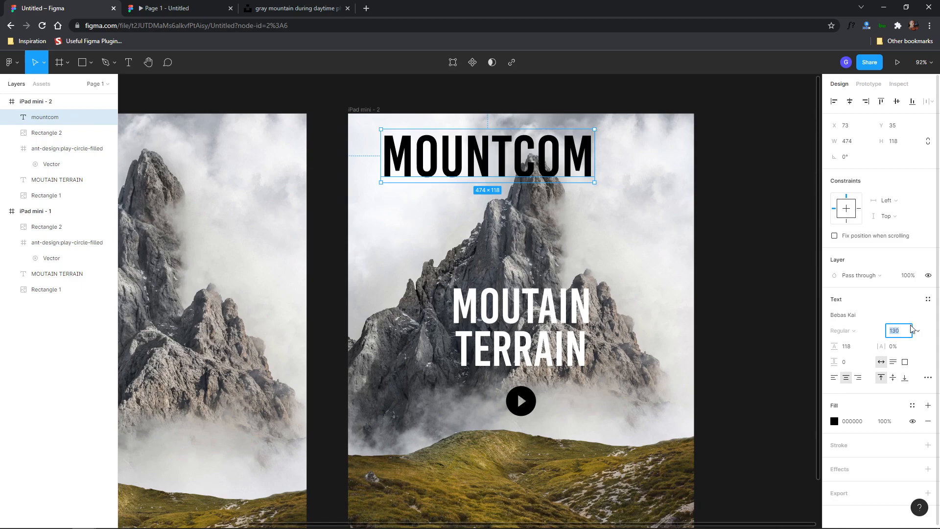
{"action": "type", "text": "30"}
{"action": "key", "text": "Return"}
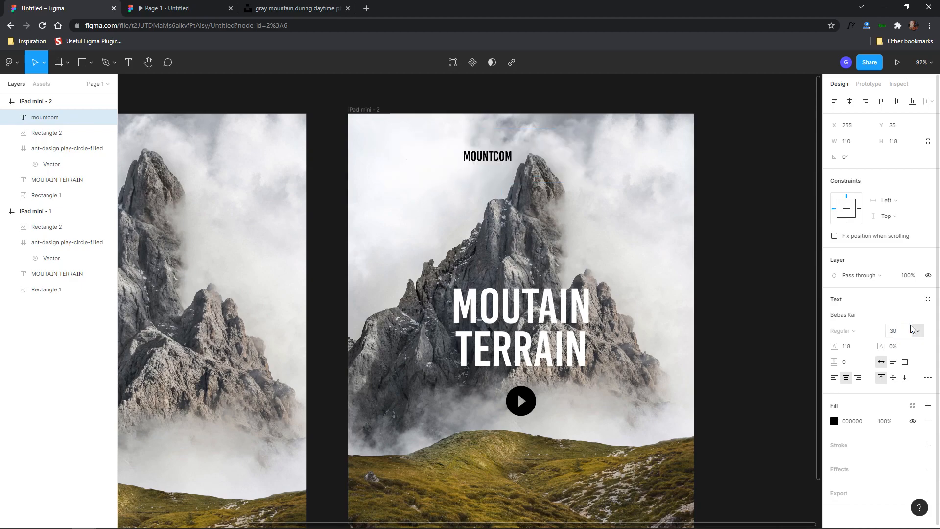
{"action": "left_click_drag", "start_coordinate": [485, 157], "coordinate": [396, 141]}
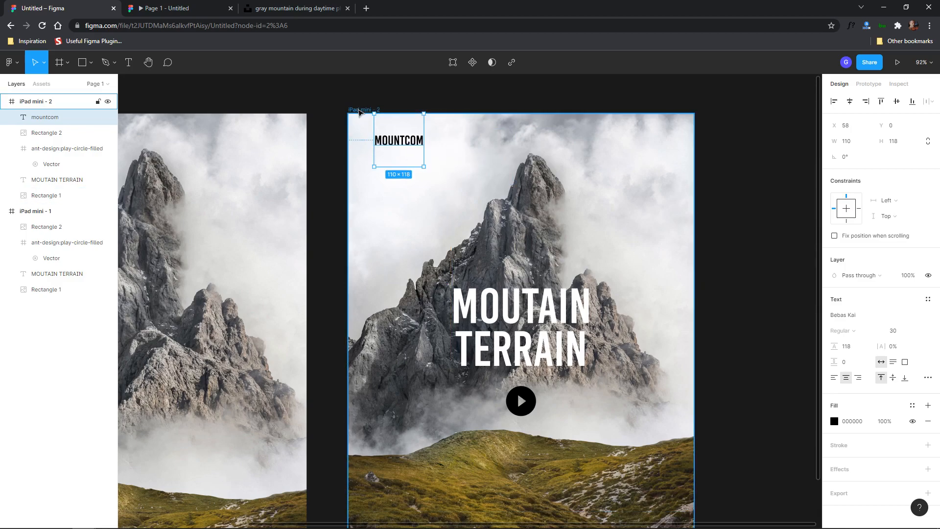
Add a column layout grid to iPad mini - 2 with 8 columns and a margin of 50
{"action": "left_click", "coordinate": [368, 110]}
{"action": "left_click", "coordinate": [928, 236]}
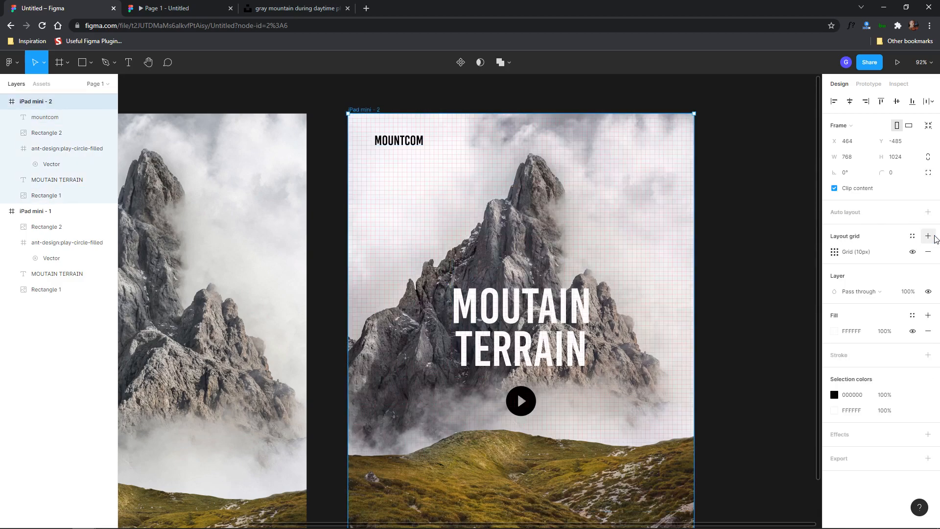
{"action": "left_click", "coordinate": [834, 252]}
{"action": "left_click", "coordinate": [720, 253]}
{"action": "left_click", "coordinate": [731, 267]}
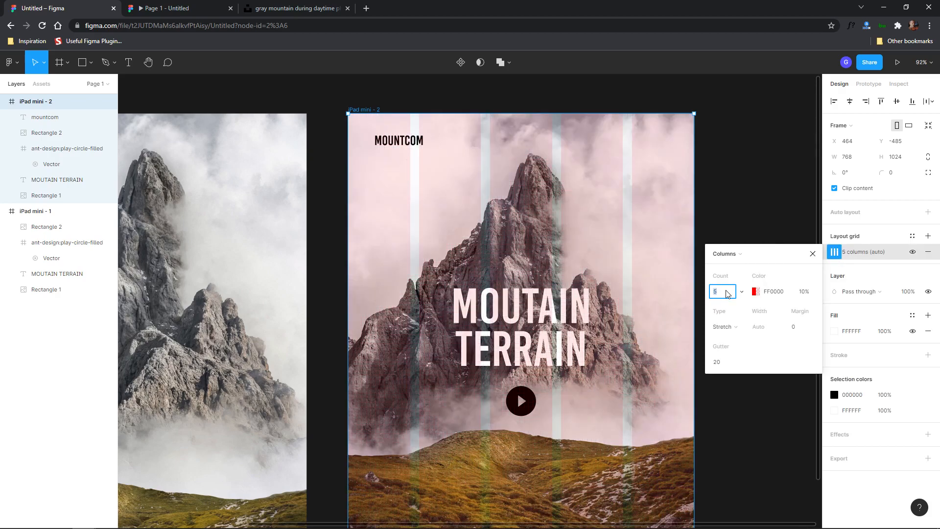
{"action": "type", "text": "8"}
{"action": "key", "text": "Return"}
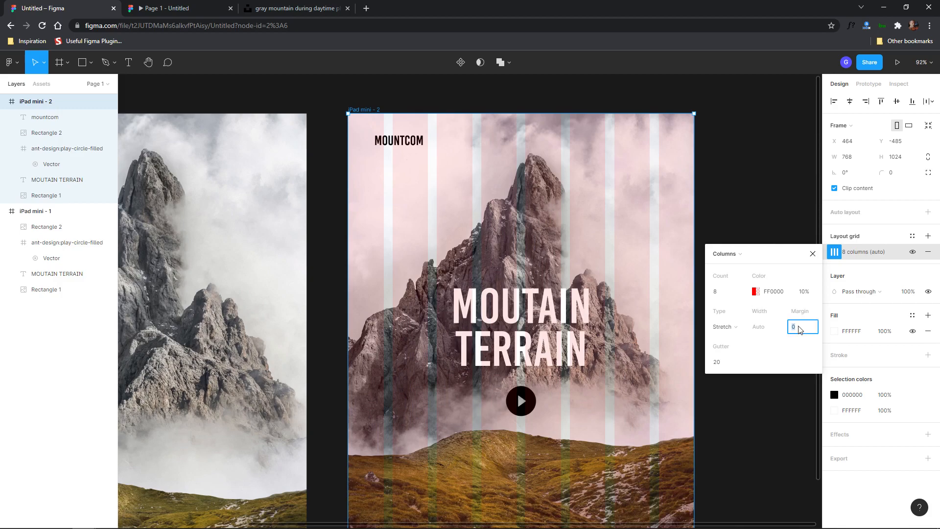
{"action": "type", "text": "40"}
{"action": "key", "text": "Return"}
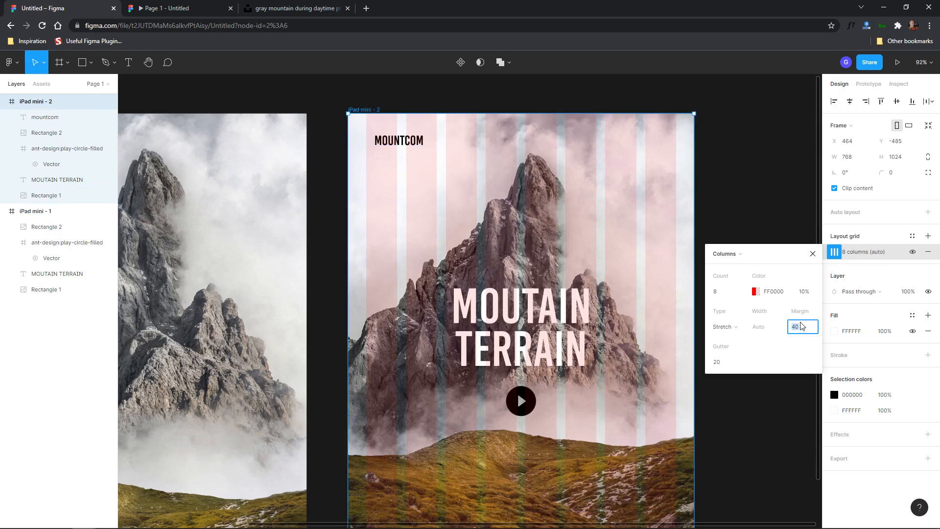
{"action": "key", "text": "Return"}
Nudge the mountcom text to X 50 so it lines up with the edge of the first grid column
{"action": "left_click", "coordinate": [392, 142]}
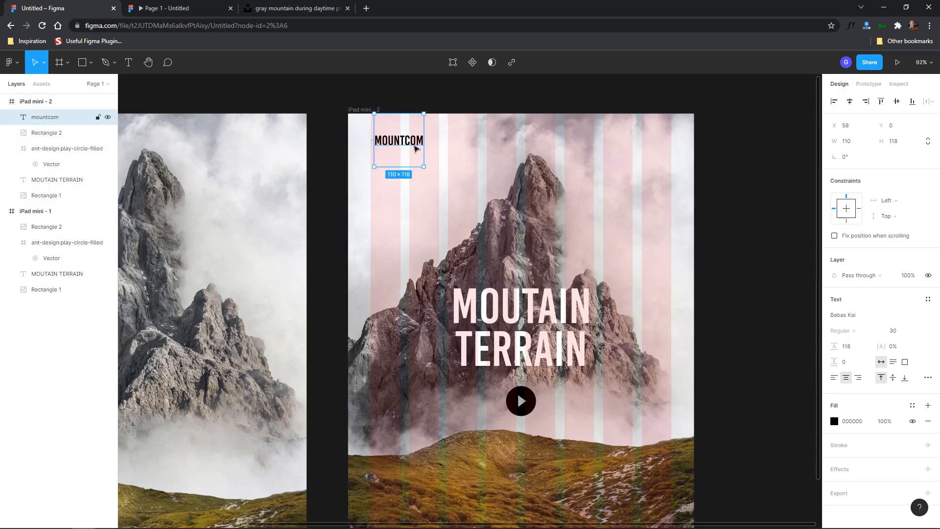
{"action": "key", "text": "Left"}
{"action": "key", "text": "Left"}
{"action": "key", "text": "Left"}
{"action": "key", "text": "Left"}
{"action": "key", "text": "Left"}
{"action": "key", "text": "Left"}
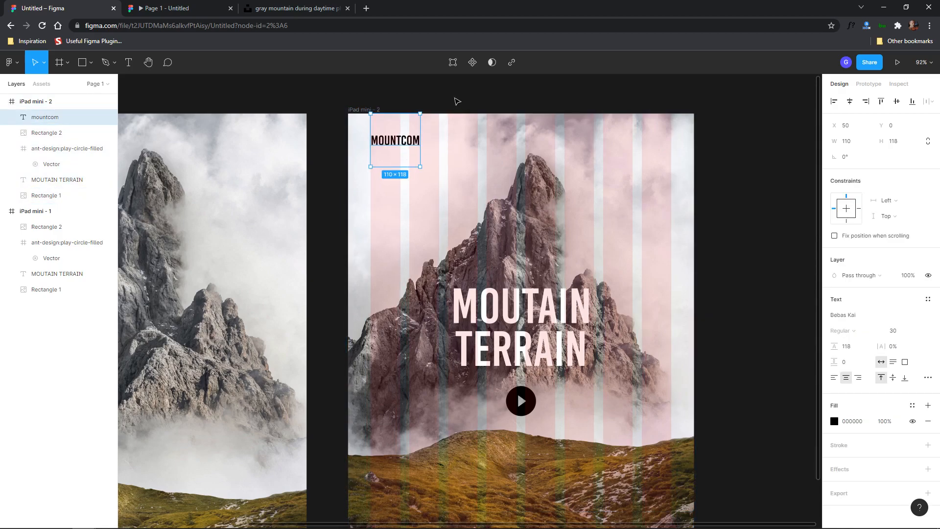
Find "menu" in the Iconify plugin and place the bx-menu-alt-right icon at 44 × 44 opposite mountcom, at X 680, Y 42
{"action": "left_click", "coordinate": [458, 89]}
{"action": "right_click", "coordinate": [739, 135]}
{"action": "mouse_move", "coordinate": [796, 199]}
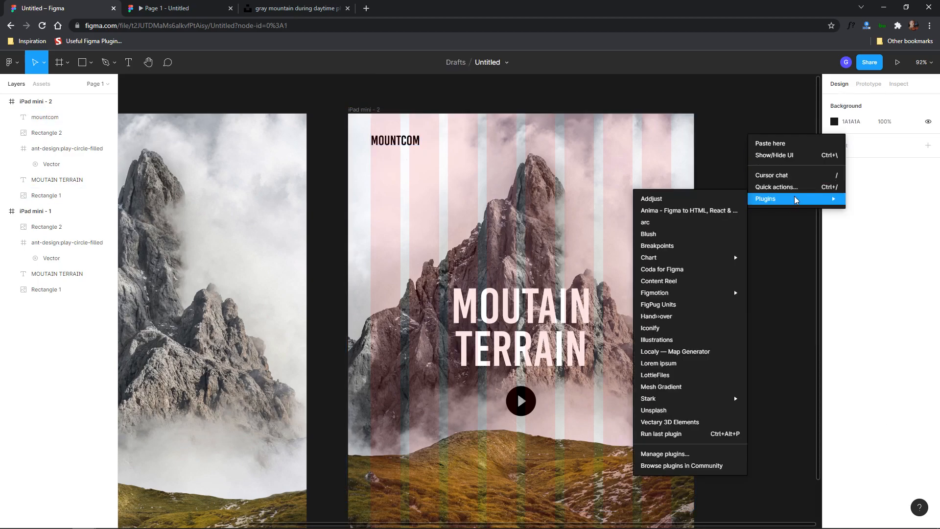
{"action": "left_click", "coordinate": [685, 331]}
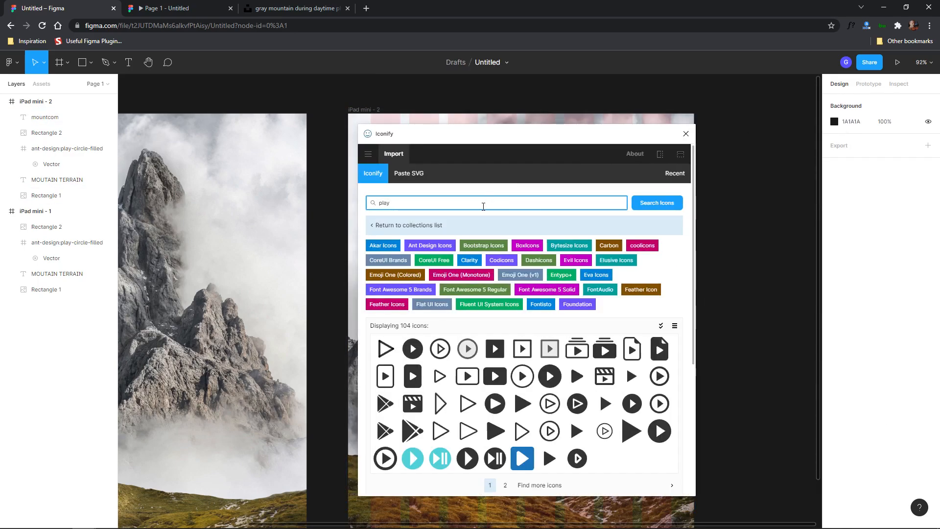
{"action": "type", "text": "menu"}
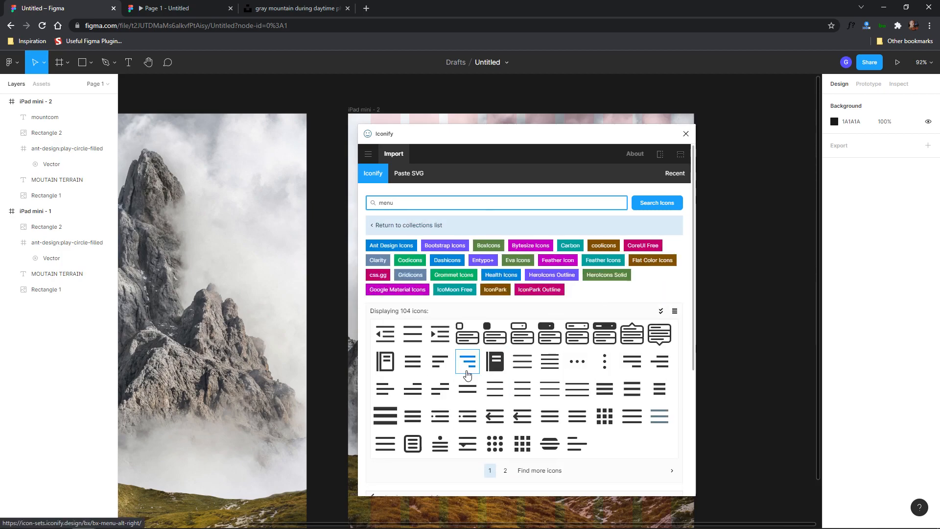
{"action": "left_click_drag", "start_coordinate": [466, 367], "coordinate": [653, 153]}
{"action": "left_click", "coordinate": [687, 138]}
{"action": "key", "text": "Up"}
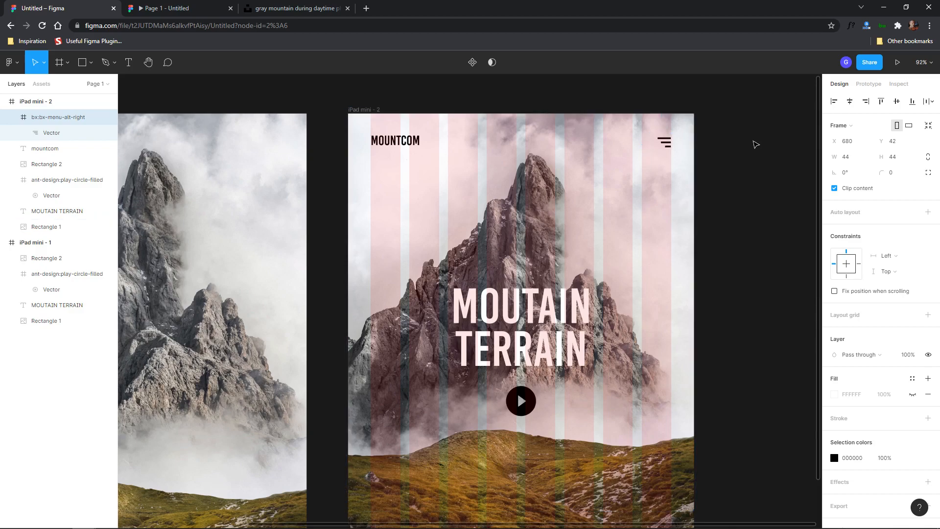
{"action": "left_click", "coordinate": [759, 152]}
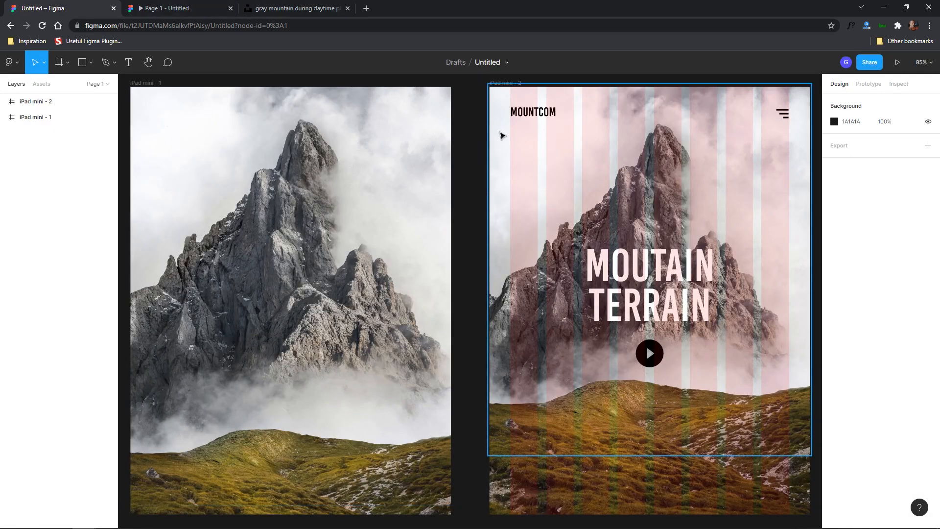
Align the menu icon with the mountcom text at Y 39 using a horizontal ruler guide, and hide the rulers
{"action": "scroll", "coordinate": [502, 134], "scroll_direction": "up", "scroll_amount": 1}
{"action": "key", "text": "ctrl+r"}
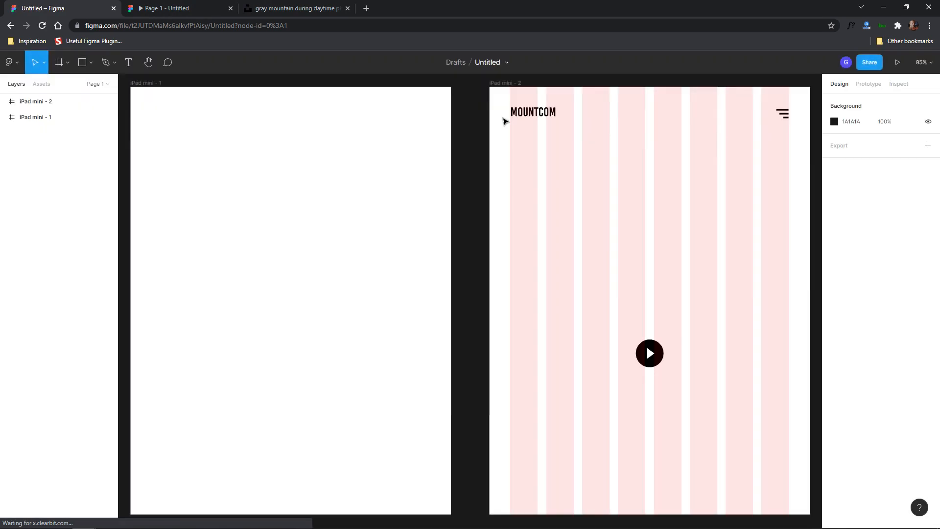
{"action": "key", "text": "shift+r"}
{"action": "left_click_drag", "start_coordinate": [472, 85], "coordinate": [489, 109]}
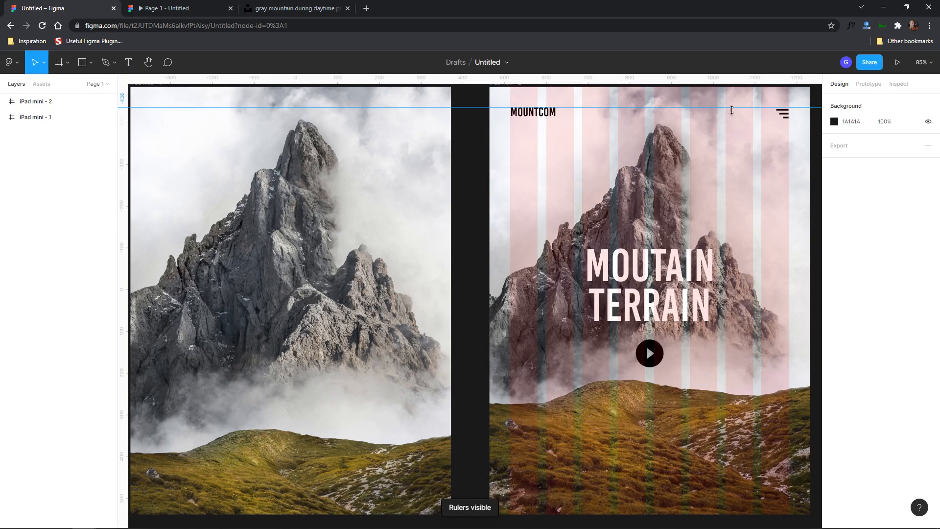
{"action": "left_click", "coordinate": [782, 113]}
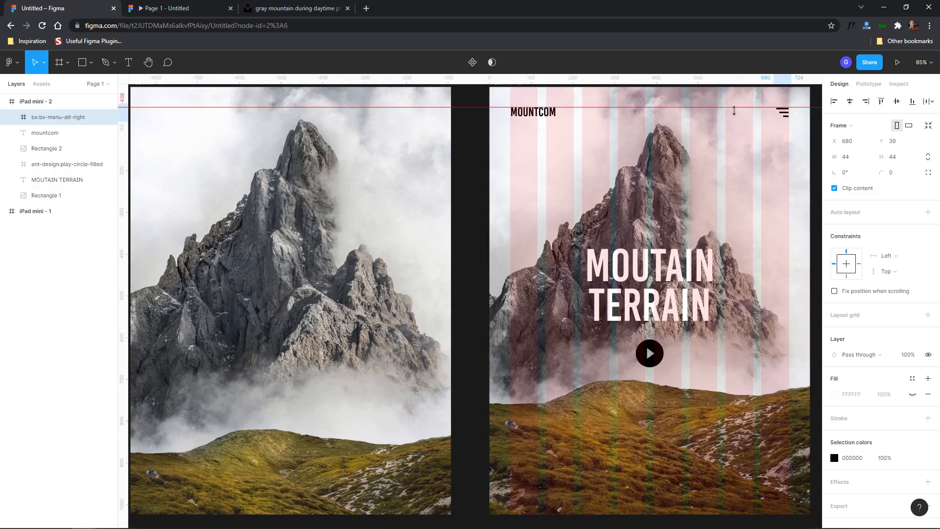
{"action": "key", "text": "shift+r"}
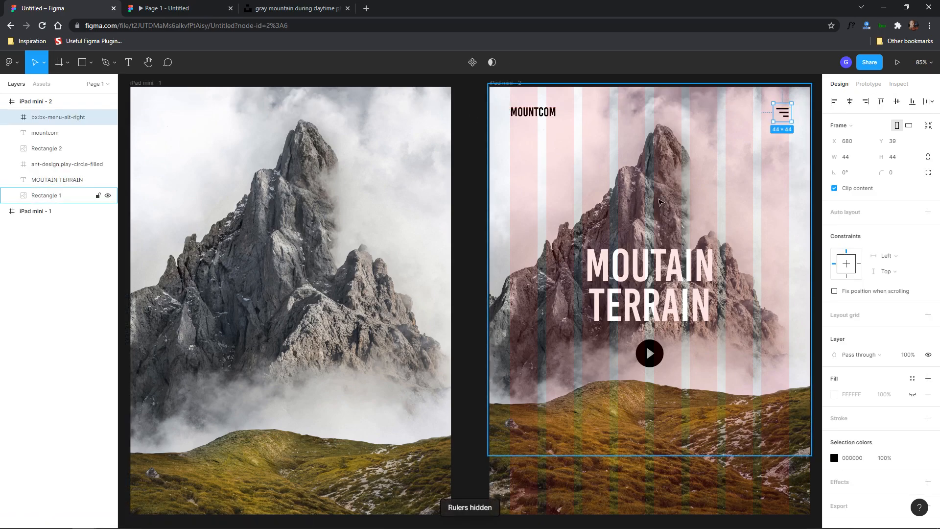
Group the mountcom text and the menu icon in iPad mini - 2
{"action": "scroll", "coordinate": [664, 195], "scroll_direction": "down", "scroll_amount": 5}
{"action": "left_click", "coordinate": [788, 164]}
{"action": "left_click_drag", "start_coordinate": [787, 164], "coordinate": [697, 162]}
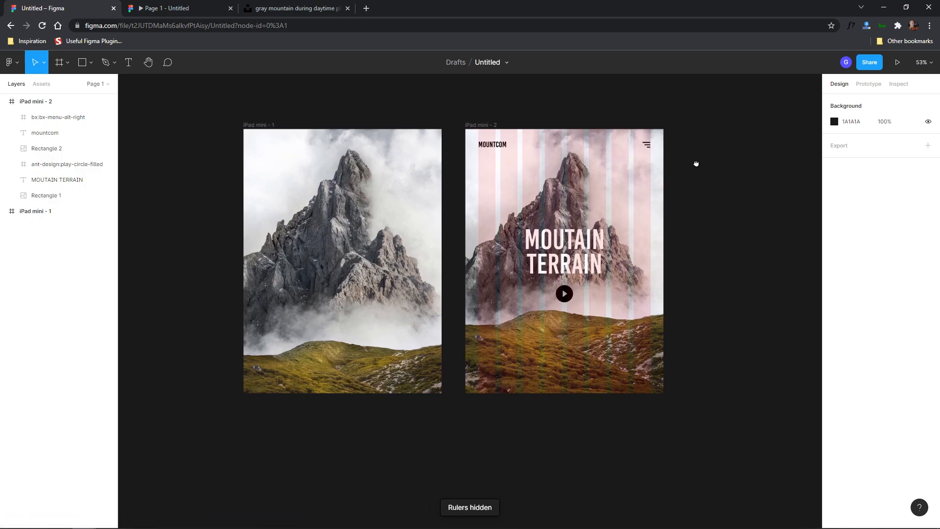
{"action": "left_click", "coordinate": [492, 144]}
{"action": "left_click", "coordinate": [646, 144], "text": "shift"}
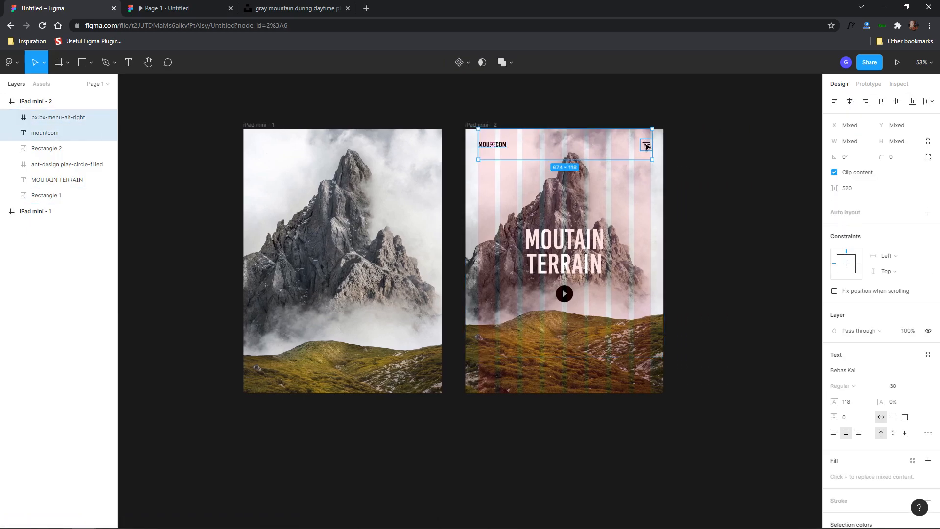
{"action": "key", "text": "ctrl+g"}
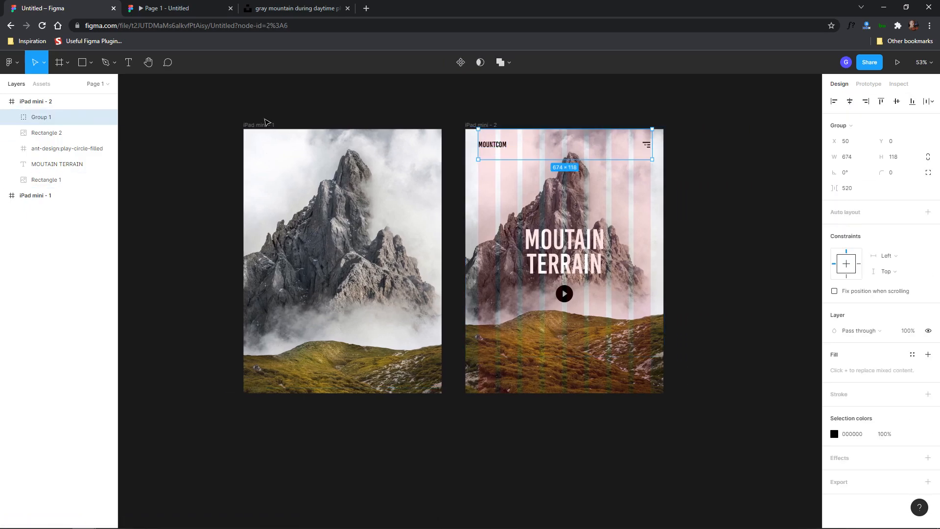
{"action": "left_click", "coordinate": [260, 126]}
{"action": "key", "text": "ctrl+d"}
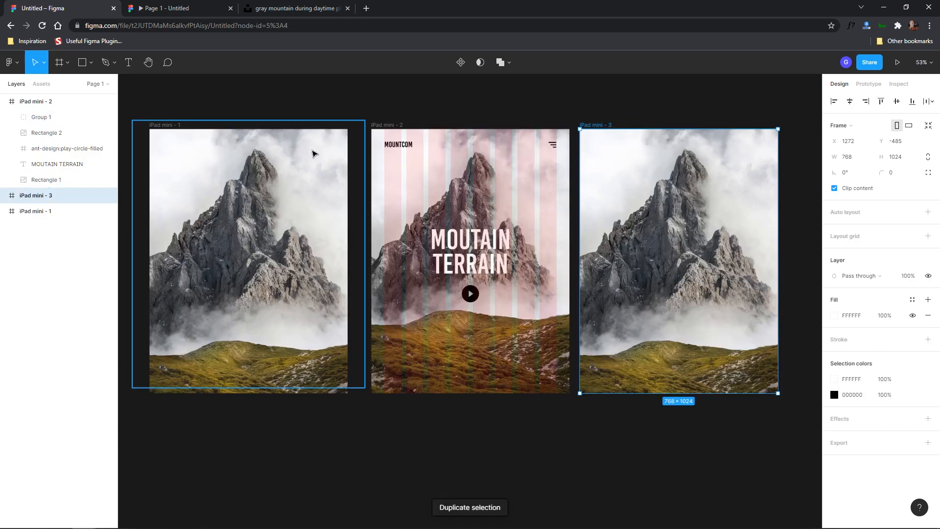
{"action": "key", "text": "ctrl+z"}
Copy the header group into the iPad mini - 1 frame and raise the copy to Y -34
{"action": "left_click", "coordinate": [399, 143]}
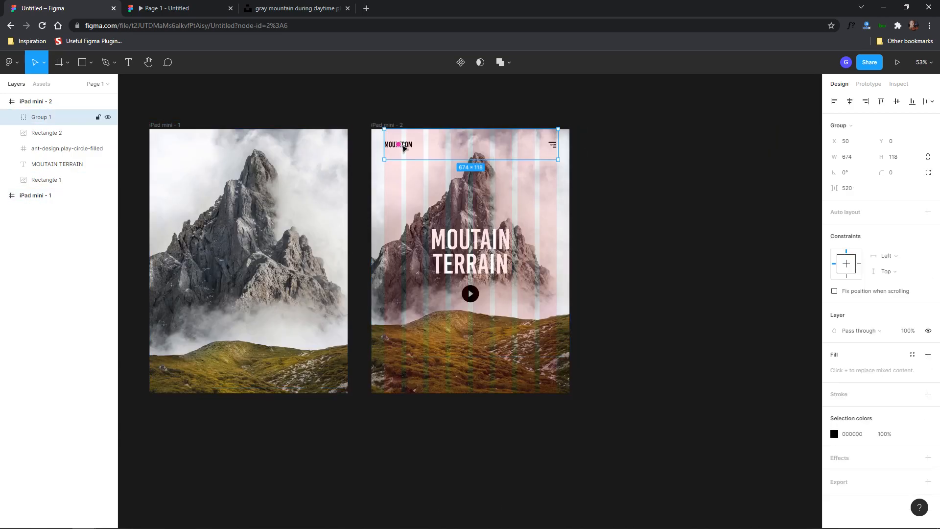
{"action": "left_click", "coordinate": [254, 108]}
{"action": "left_click_drag", "start_coordinate": [255, 109], "coordinate": [406, 110]}
{"action": "left_click", "coordinate": [332, 138]}
{"action": "key", "text": "ctrl+v"}
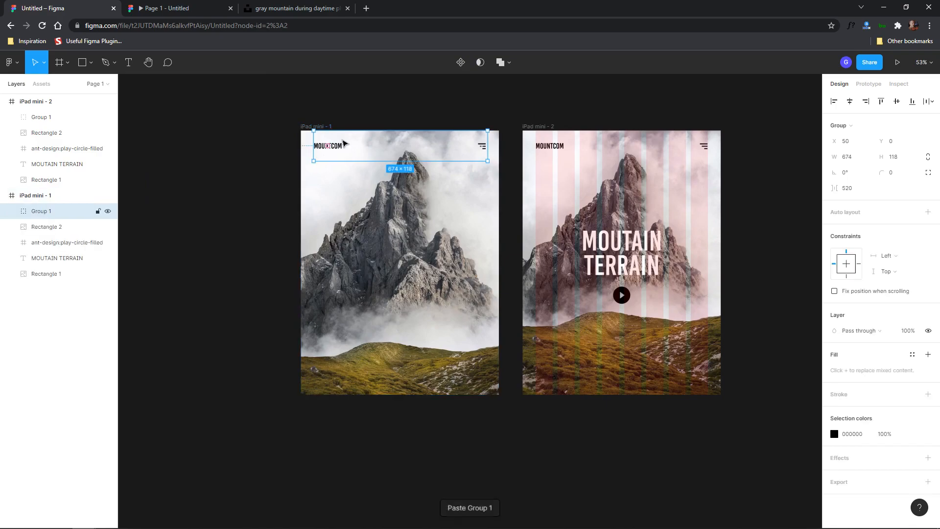
{"action": "left_click_drag", "start_coordinate": [485, 147], "coordinate": [485, 139]}
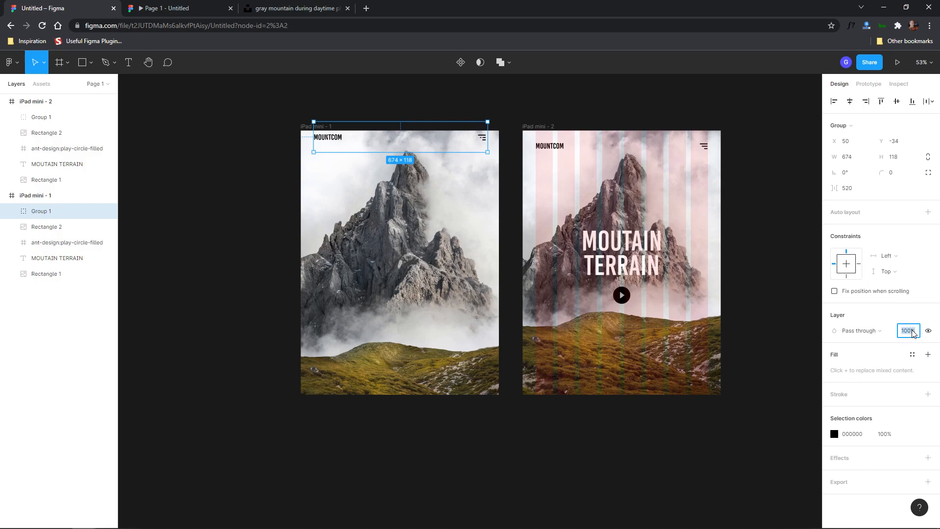
Set the opacity of the header group in iPad mini - 1 to 0%
{"action": "type", "text": "0"}
{"action": "key", "text": "Return"}
{"action": "left_click", "coordinate": [769, 179]}
{"action": "left_click_drag", "start_coordinate": [771, 183], "coordinate": [695, 180]}
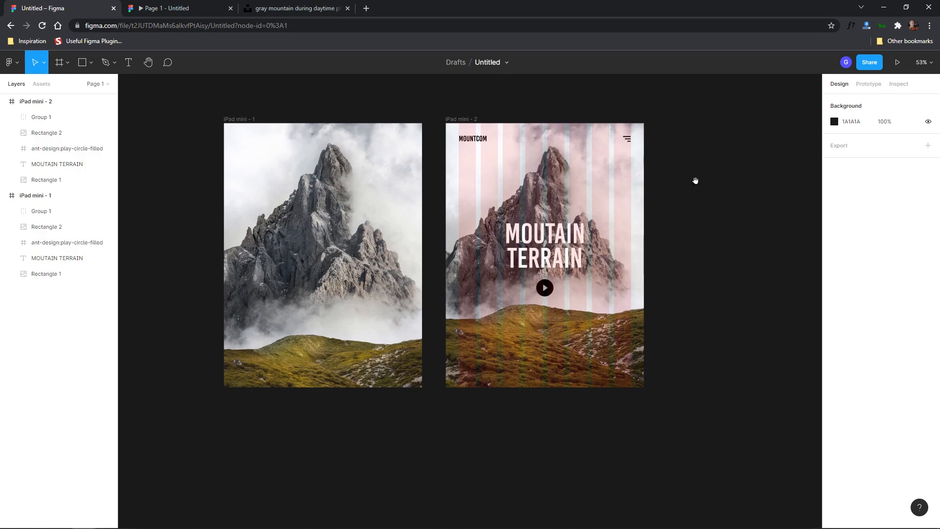
Hide the layout grid of iPad mini - 2, check the header animation in the prototype preview and return to the design file
{"action": "left_click", "coordinate": [466, 122]}
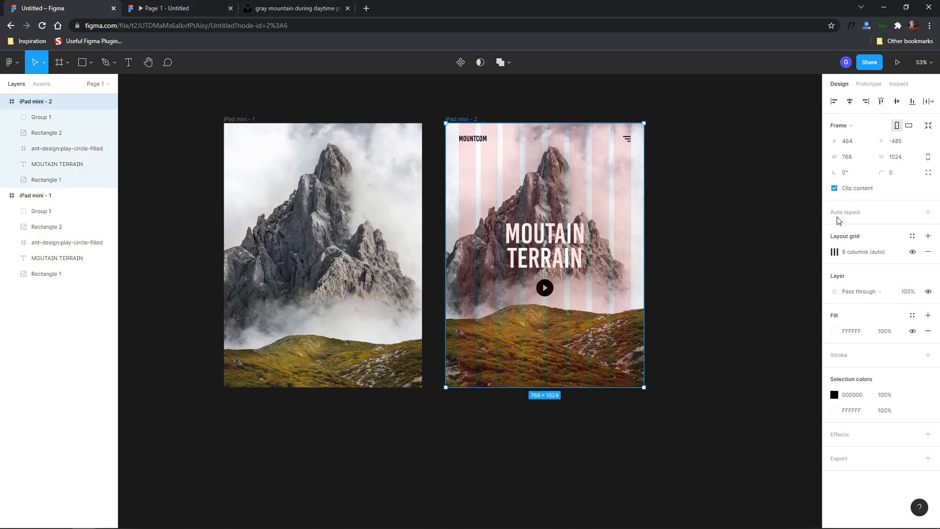
{"action": "left_click", "coordinate": [912, 252]}
{"action": "left_click", "coordinate": [132, 10]}
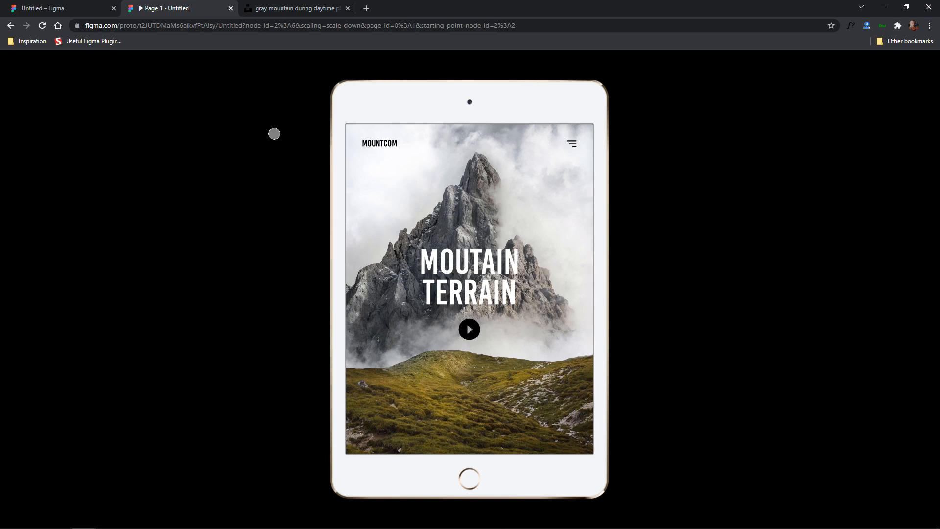
{"action": "left_click", "coordinate": [74, 6]}
{"action": "left_click", "coordinate": [520, 100]}
{"action": "left_click_drag", "start_coordinate": [595, 102], "coordinate": [471, 128]}
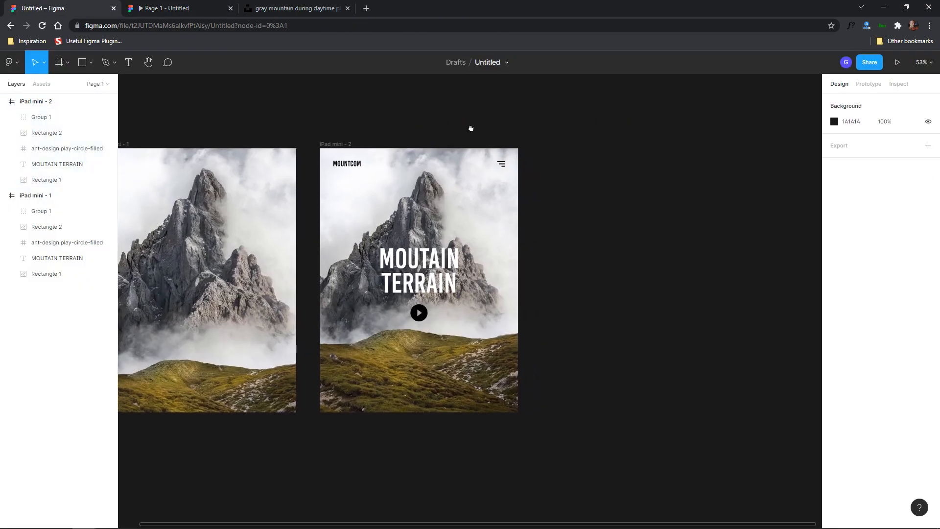
Duplicate the iPad mini - 2 frame and place the copy beside the original
{"action": "left_click", "coordinate": [341, 142]}
{"action": "left_click_drag", "start_coordinate": [341, 142], "coordinate": [559, 155]}
{"action": "left_click", "coordinate": [647, 116]}
{"action": "left_click_drag", "start_coordinate": [647, 116], "coordinate": [519, 113]}
{"action": "scroll", "coordinate": [565, 178], "scroll_direction": "up", "scroll_amount": 2}
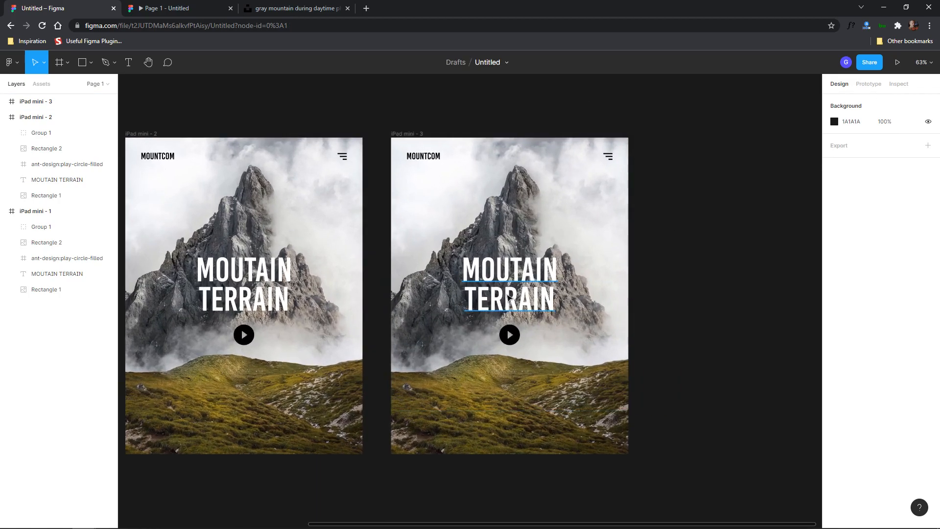
Lower the title and play icon behind the hill in iPad mini - 3 and make both fully transparent
{"action": "left_click", "coordinate": [508, 297]}
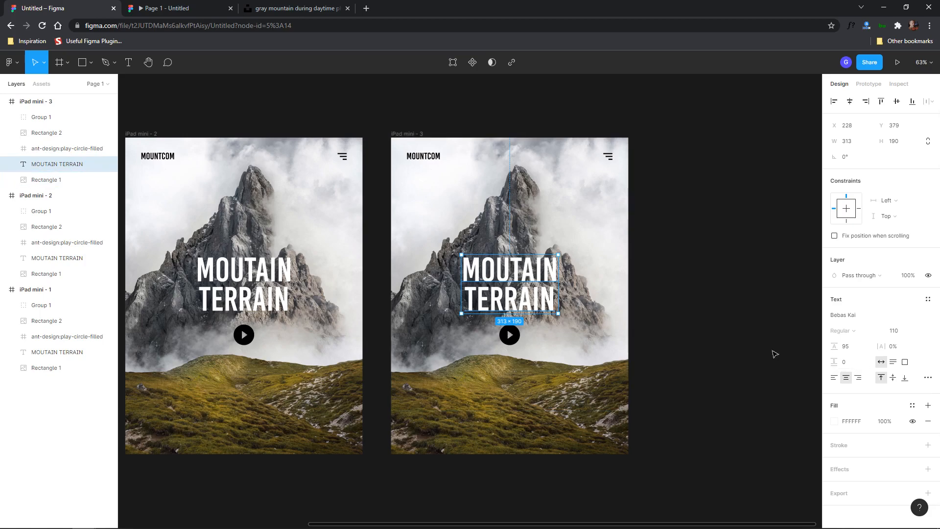
{"action": "left_click", "coordinate": [517, 342], "text": "shift"}
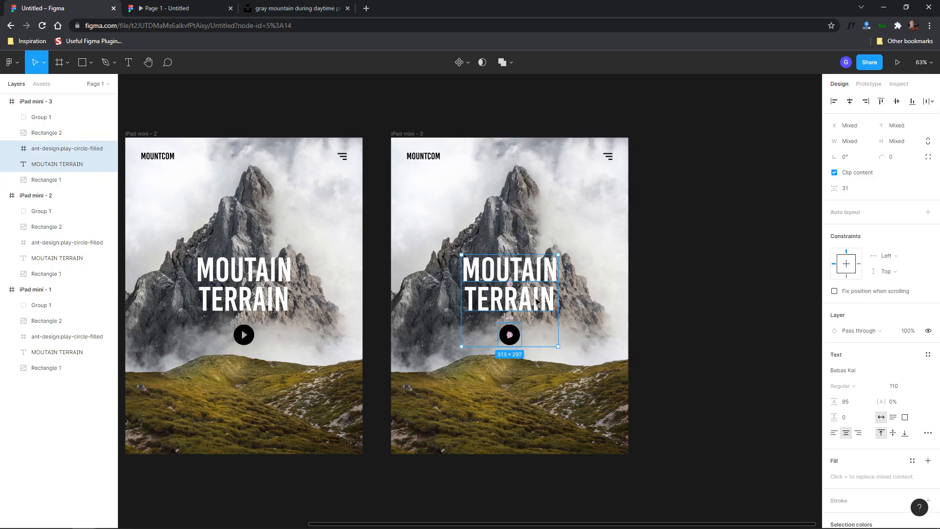
{"action": "left_click_drag", "start_coordinate": [537, 302], "coordinate": [534, 353]}
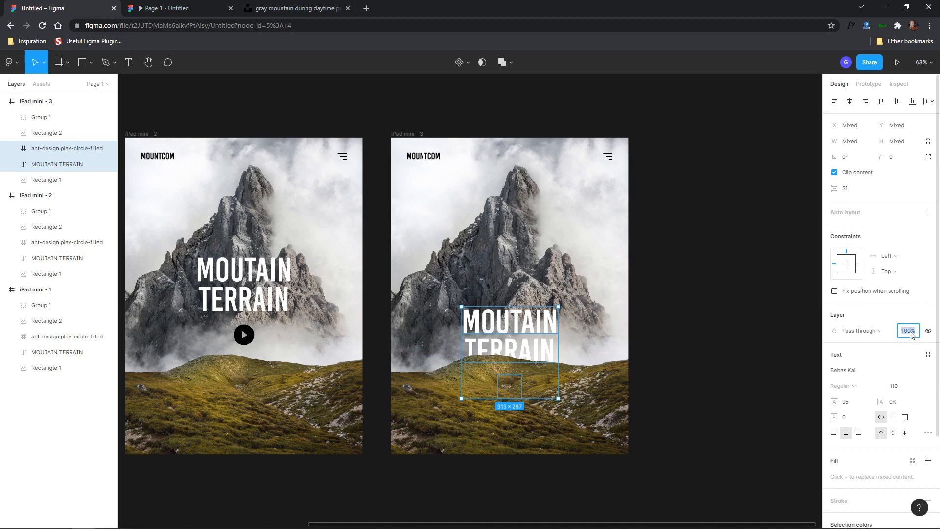
{"action": "key", "text": "Return"}
{"action": "left_click", "coordinate": [578, 394]}
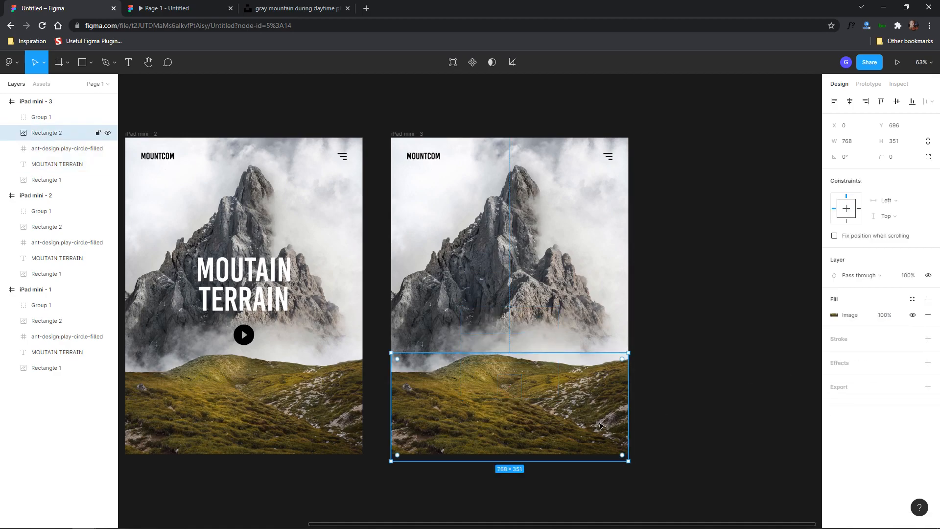
Move the mountain image upward in iPad mini - 3 so that its peak extends past the frame's upper edge
{"action": "left_click", "coordinate": [545, 262]}
{"action": "left_click_drag", "start_coordinate": [576, 260], "coordinate": [576, 196]}
{"action": "left_click", "coordinate": [608, 402]}
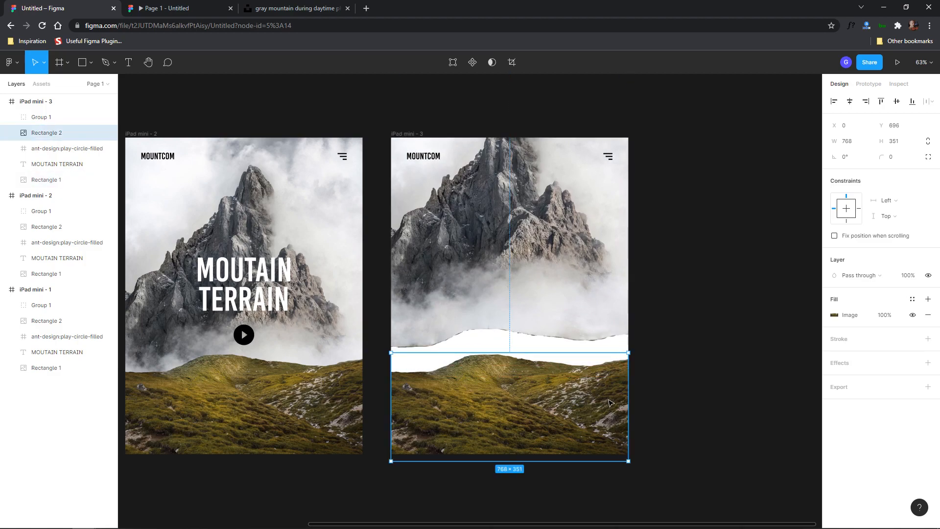
{"action": "left_click", "coordinate": [729, 309]}
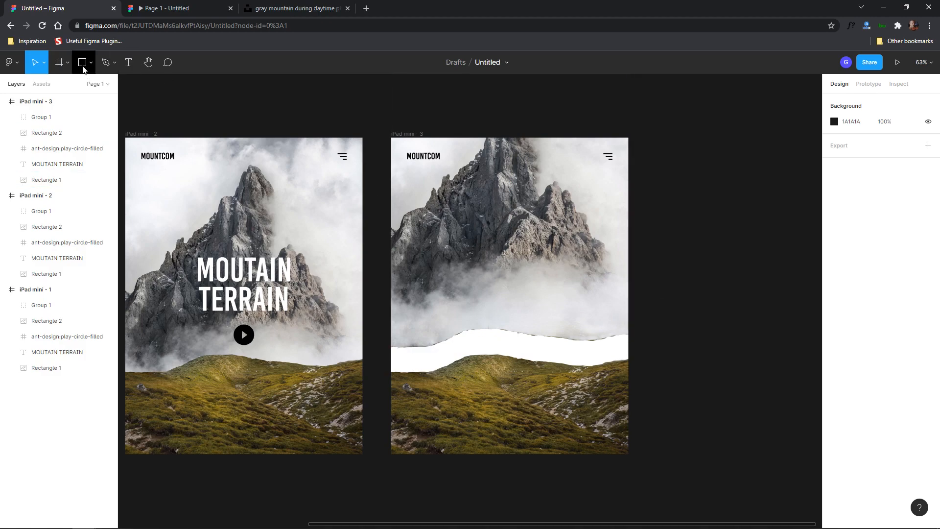
Draw a 768 × 256 rectangle at Y 512 over the gap above the hill and change its fill to a linear gradient
{"action": "left_click", "coordinate": [81, 63]}
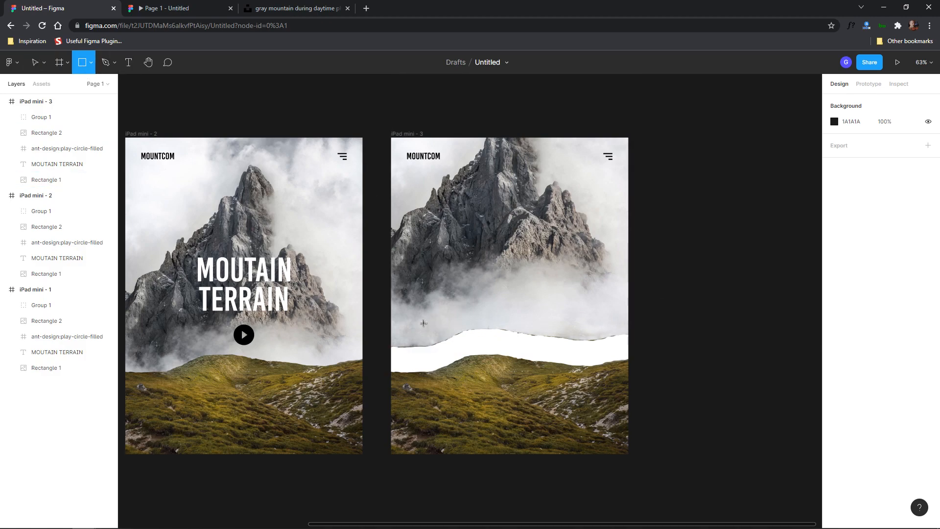
{"action": "mouse_move", "coordinate": [394, 299]}
{"action": "left_mouse_down"}
{"action": "mouse_move", "coordinate": [498, 365]}
{"action": "mouse_move", "coordinate": [627, 364]}
{"action": "mouse_move", "coordinate": [628, 375]}
{"action": "left_mouse_up"}
{"action": "left_click", "coordinate": [835, 315]}
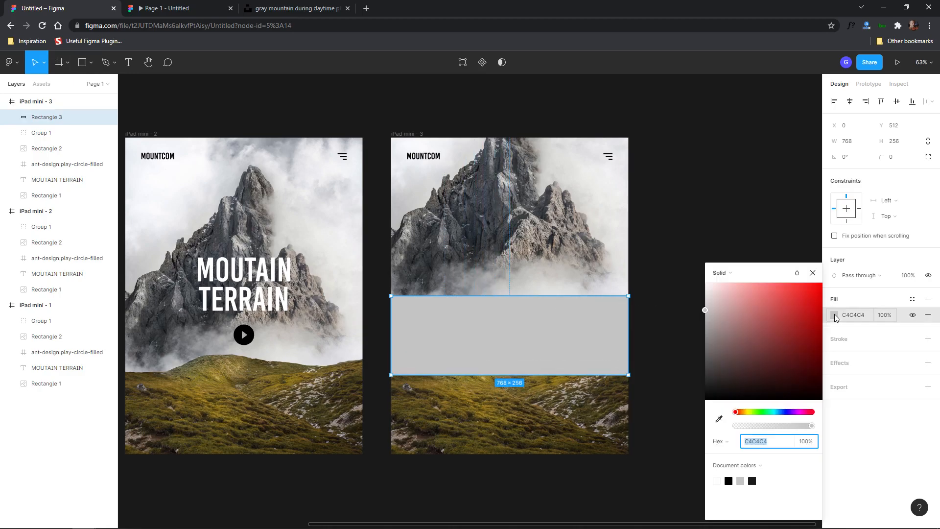
{"action": "left_click", "coordinate": [728, 274]}
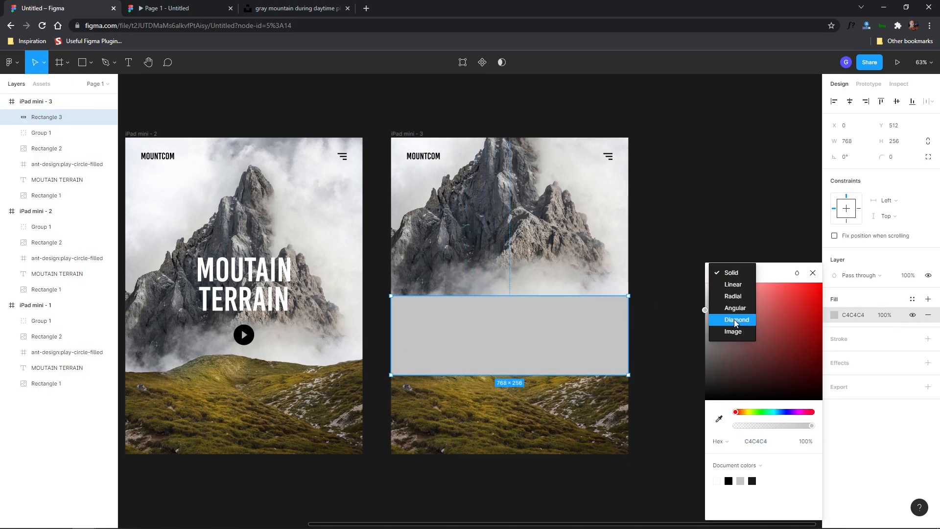
{"action": "left_click", "coordinate": [737, 286]}
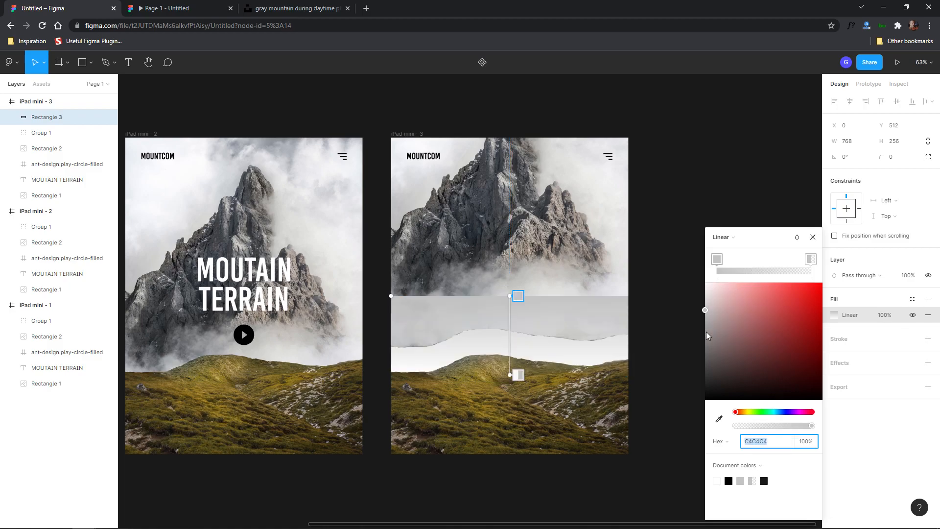
Reverse the rectangle's gradient so it fades from transparent into white, with the opaque white stop near the middle
{"action": "left_click_drag", "start_coordinate": [721, 260], "coordinate": [763, 260]}
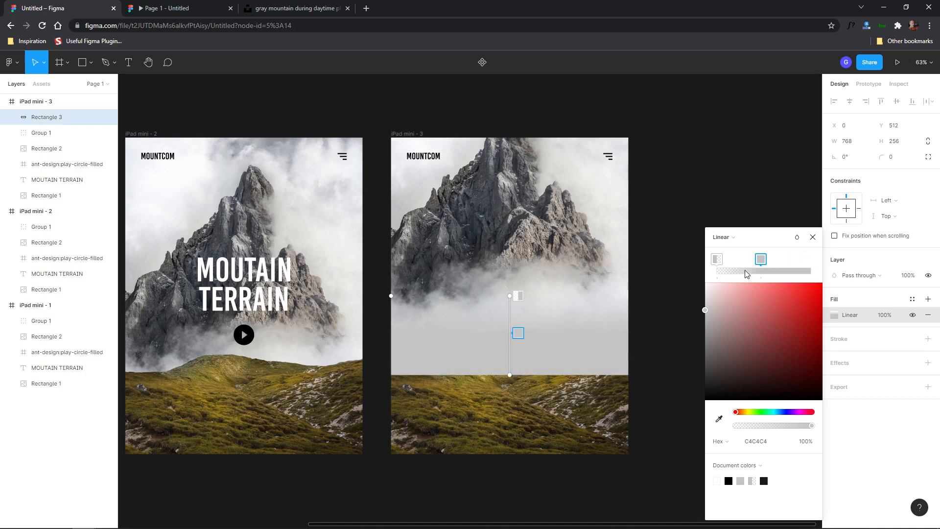
{"action": "left_click_drag", "start_coordinate": [720, 328], "coordinate": [665, 265]}
{"action": "left_click", "coordinate": [713, 261]}
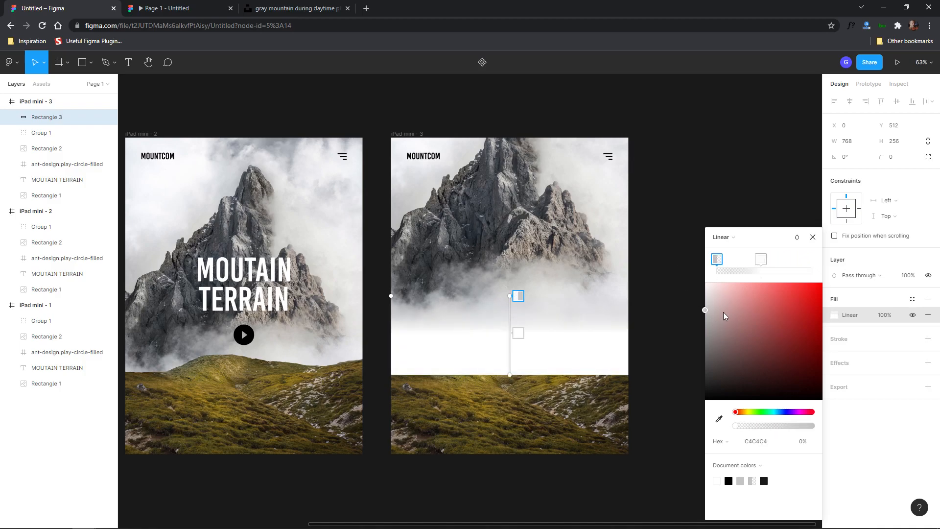
{"action": "left_click", "coordinate": [695, 190]}
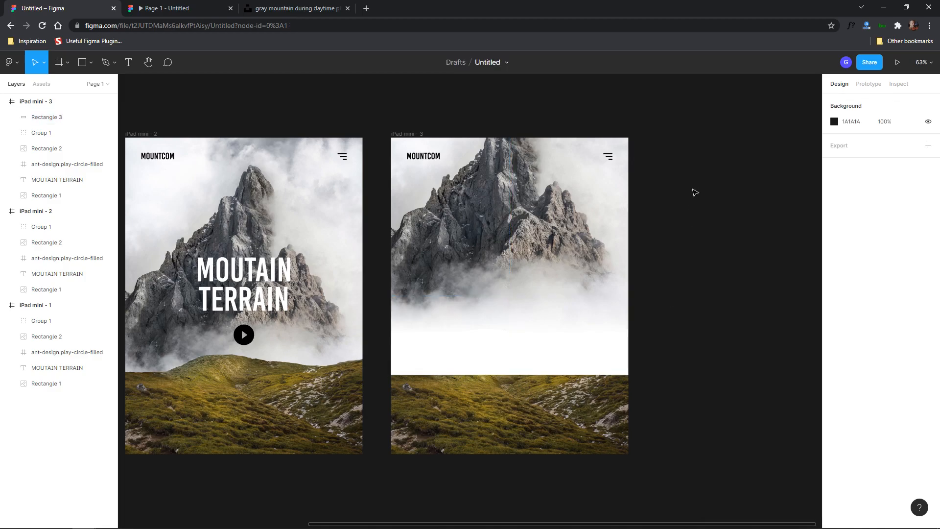
Move the gradient rectangle below the hill image in the layer order of iPad mini - 3
{"action": "left_click", "coordinate": [433, 336]}
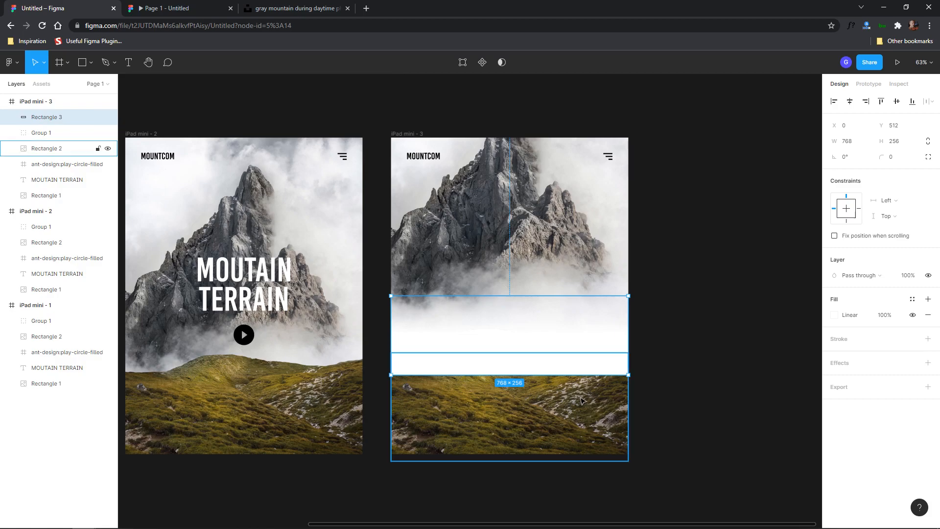
{"action": "left_click_drag", "start_coordinate": [52, 117], "coordinate": [57, 152]}
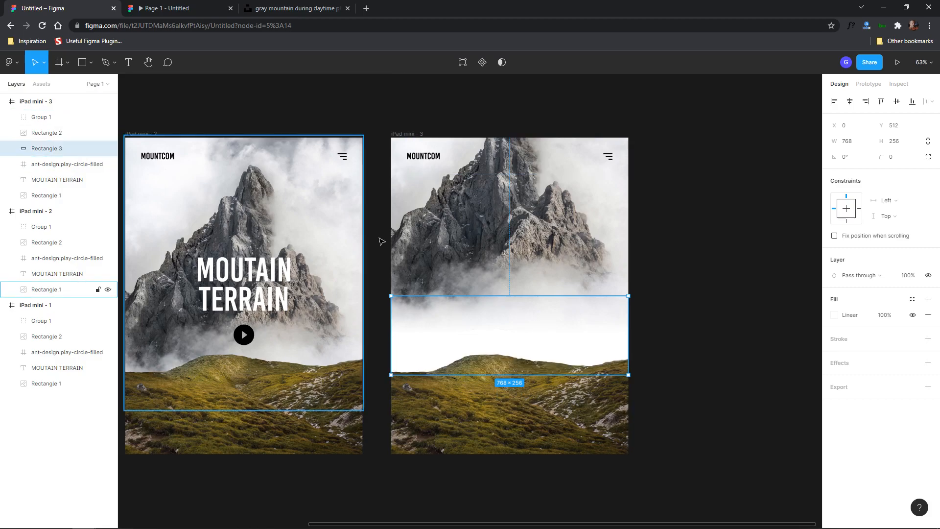
{"action": "left_click", "coordinate": [702, 325]}
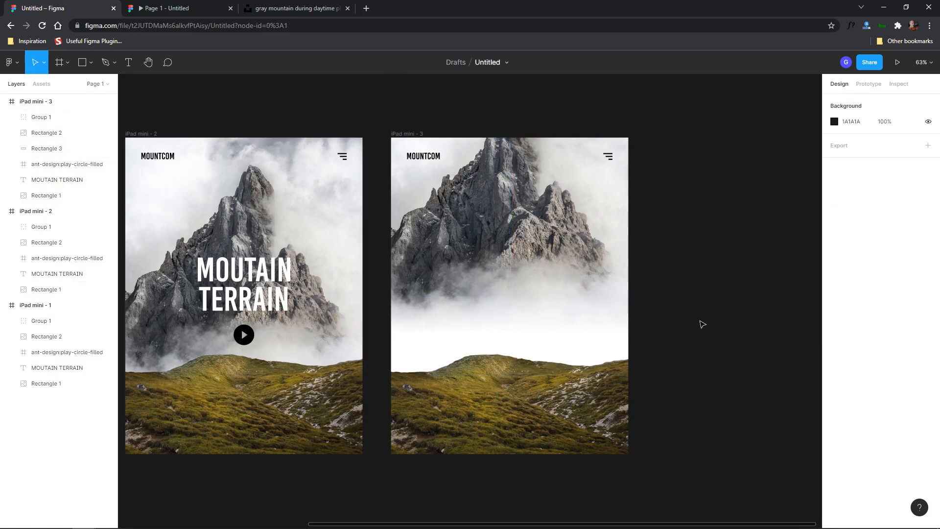
Draw a 667 × 353 rectangle at X 50, Y 343 over the lower mountain in iPad mini - 3
{"action": "key", "text": "r"}
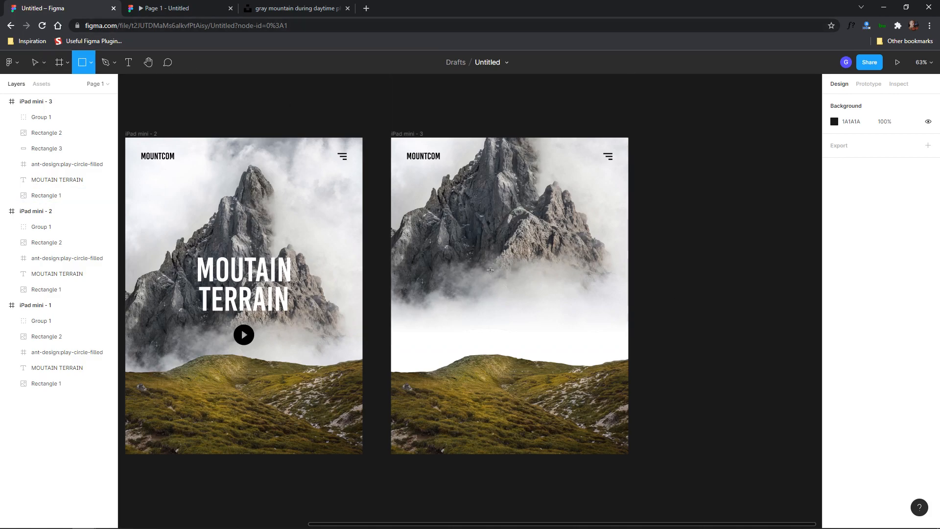
{"action": "mouse_move", "coordinate": [421, 243]}
{"action": "left_mouse_down"}
{"action": "mouse_move", "coordinate": [592, 336]}
{"action": "mouse_move", "coordinate": [601, 359]}
{"action": "mouse_move", "coordinate": [612, 352]}
{"action": "mouse_move", "coordinate": [564, 332]}
{"action": "left_mouse_up"}
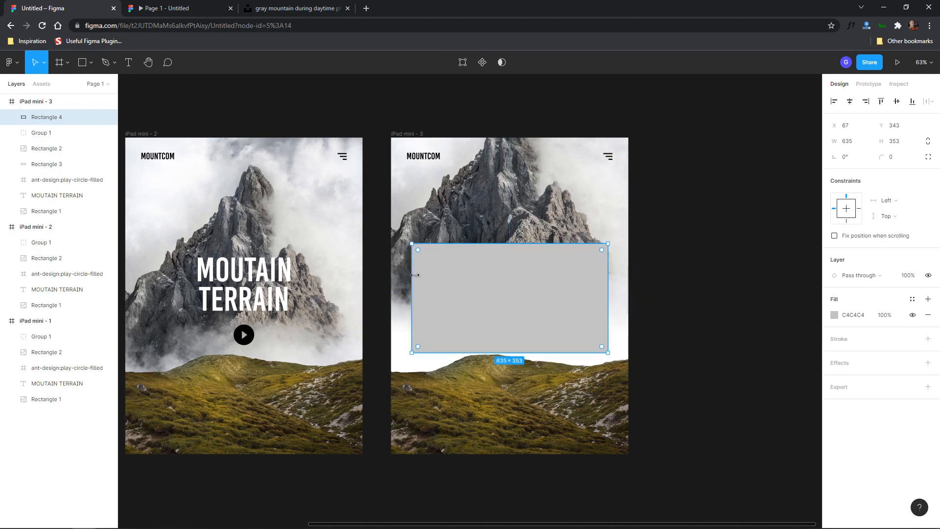
{"action": "left_click_drag", "start_coordinate": [415, 268], "coordinate": [407, 267]}
{"action": "left_click_drag", "start_coordinate": [612, 265], "coordinate": [615, 264]}
{"action": "left_click", "coordinate": [638, 258]}
Fill the 667 × 353 rectangle with the dark colour 1A1A1A
{"action": "left_click", "coordinate": [556, 304]}
{"action": "left_click", "coordinate": [835, 316]}
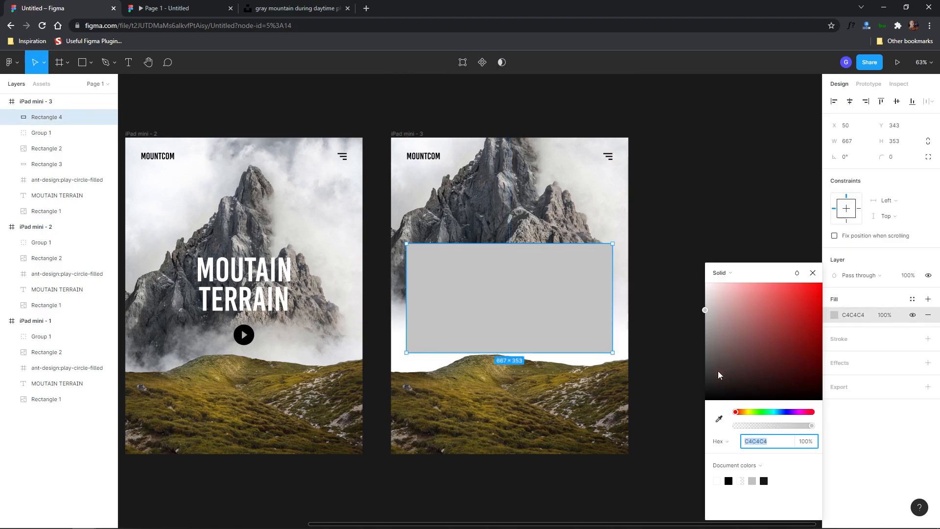
{"action": "left_click_drag", "start_coordinate": [718, 376], "coordinate": [686, 389]}
{"action": "left_click", "coordinate": [669, 397]}
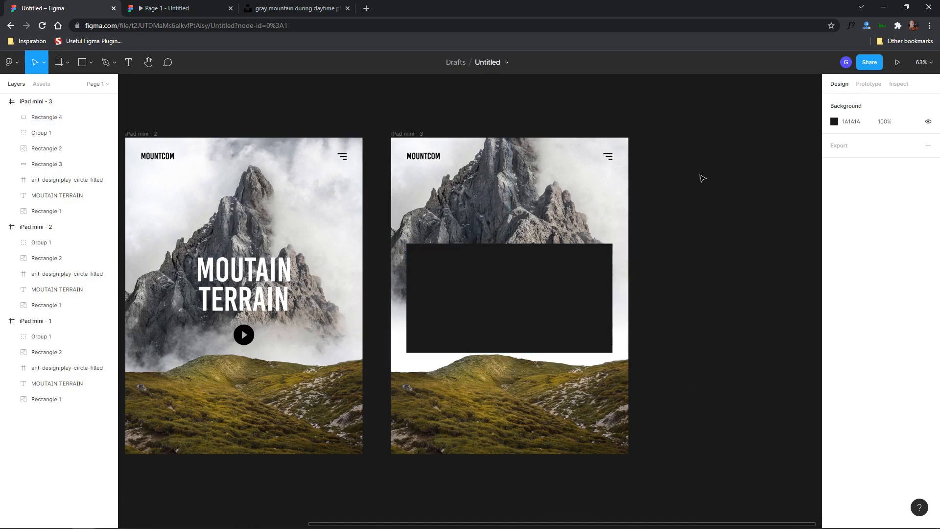
Move the dark rectangle down to Y 384 and place it below the hill image in the layer order
{"action": "scroll", "coordinate": [634, 319], "scroll_direction": "up", "scroll_amount": 4}
{"action": "left_click", "coordinate": [544, 261]}
{"action": "left_click_drag", "start_coordinate": [544, 261], "coordinate": [543, 281]}
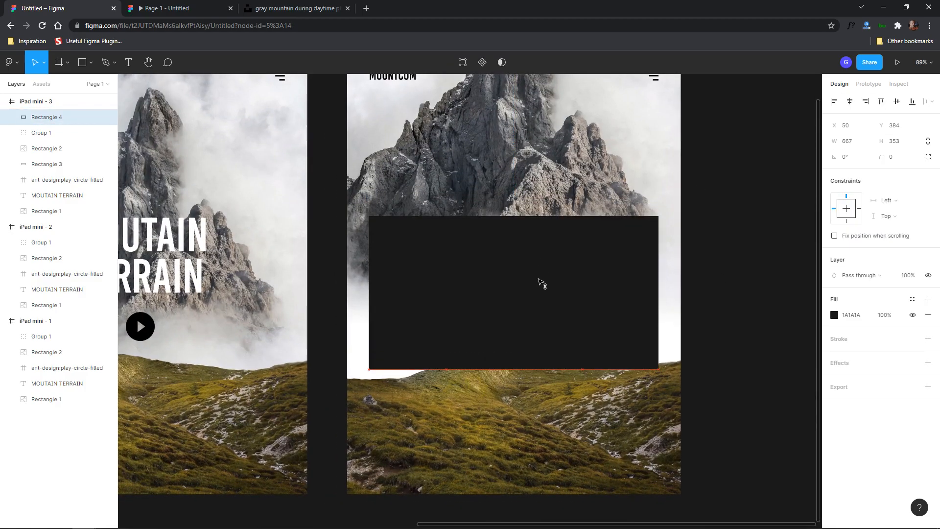
{"action": "left_click_drag", "start_coordinate": [43, 119], "coordinate": [58, 156]}
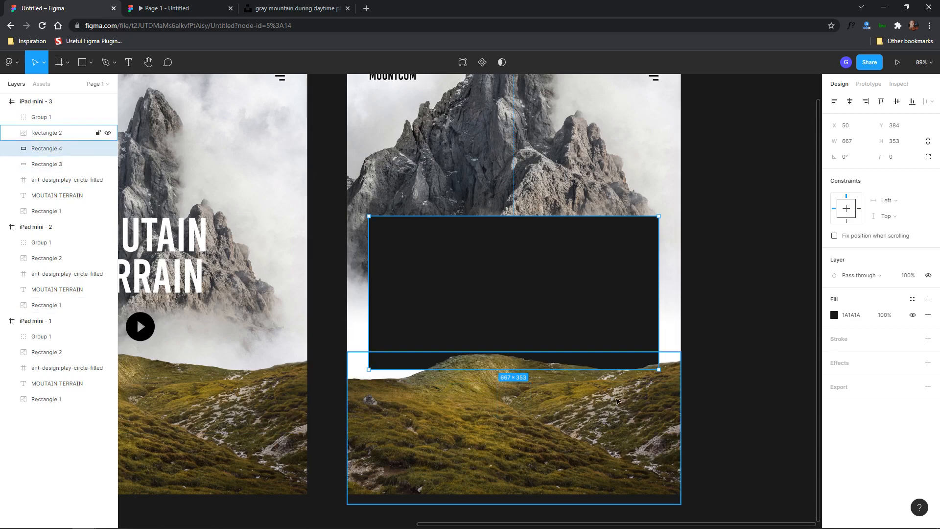
{"action": "left_click", "coordinate": [718, 315]}
Nudge the dark rectangle up to Y 377
{"action": "left_click", "coordinate": [639, 269]}
{"action": "key", "text": "Up"}
{"action": "key", "text": "Up"}
{"action": "key", "text": "Up"}
{"action": "key", "text": "Up"}
{"action": "key", "text": "Up"}
{"action": "key", "text": "Up"}
{"action": "key", "text": "Up"}
{"action": "left_click", "coordinate": [750, 254]}
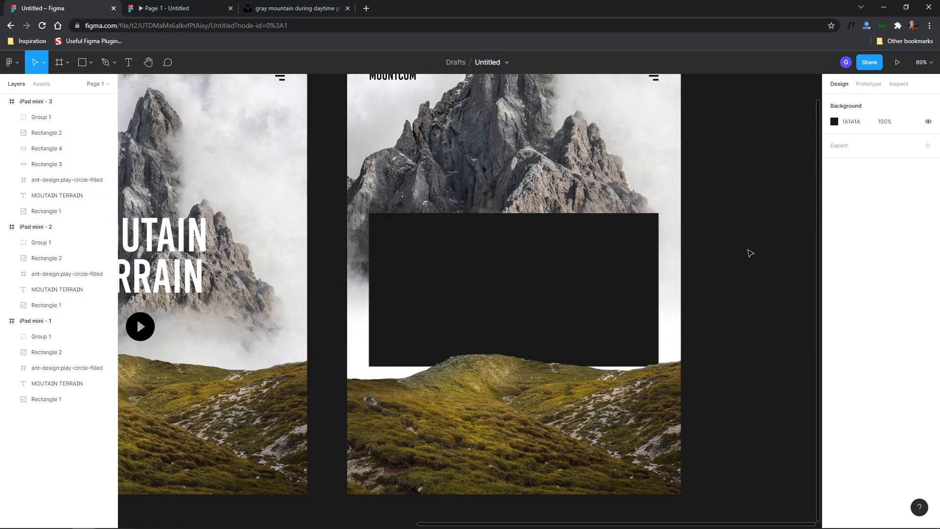
Launch the LottieFiles plugin
{"action": "scroll", "coordinate": [734, 233], "scroll_direction": "down", "scroll_amount": 3}
{"action": "left_click_drag", "start_coordinate": [739, 239], "coordinate": [665, 238]}
{"action": "scroll", "coordinate": [621, 246], "scroll_direction": "up", "scroll_amount": 1}
{"action": "scroll", "coordinate": [659, 221], "scroll_direction": "up", "scroll_amount": 1}
{"action": "right_click", "coordinate": [653, 197]}
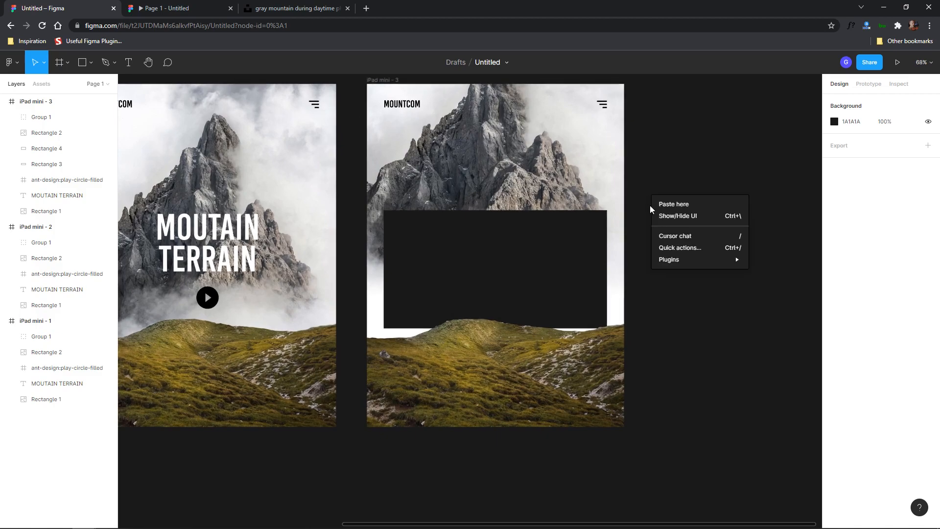
{"action": "mouse_move", "coordinate": [672, 267]}
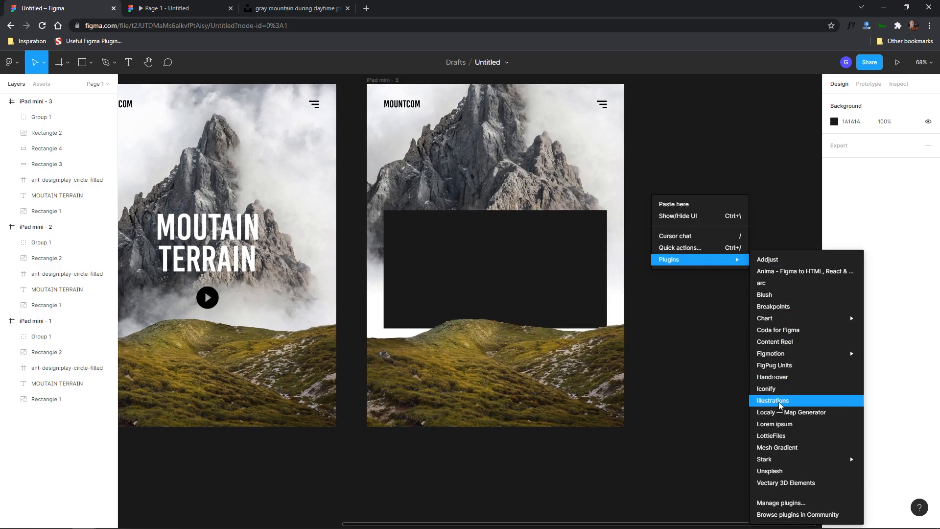
{"action": "left_click", "coordinate": [772, 436]}
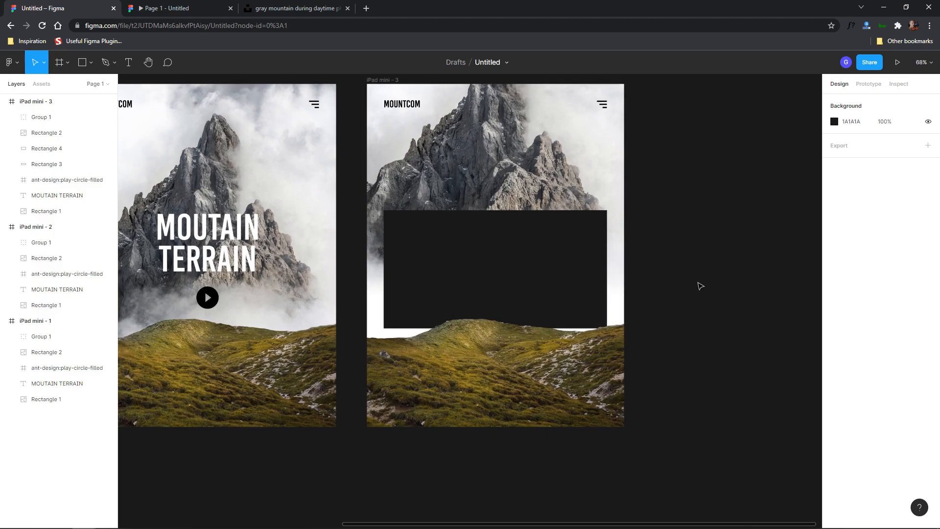
Go to the LottieFiles animation search and open the animation of five coloured circles in a row
{"action": "left_click_drag", "start_coordinate": [489, 131], "coordinate": [650, 201]}
{"action": "left_click", "coordinate": [688, 218]}
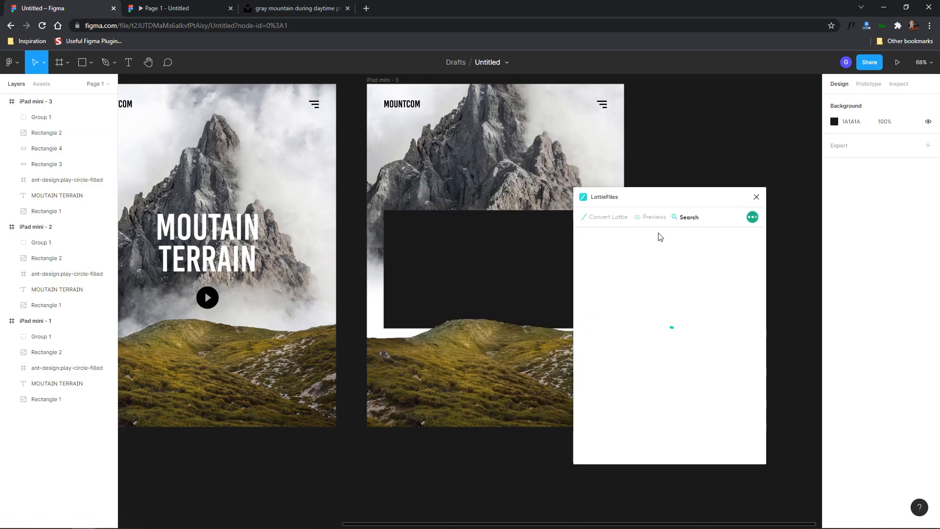
{"action": "left_click", "coordinate": [654, 247]}
{"action": "type", "text": "p"}
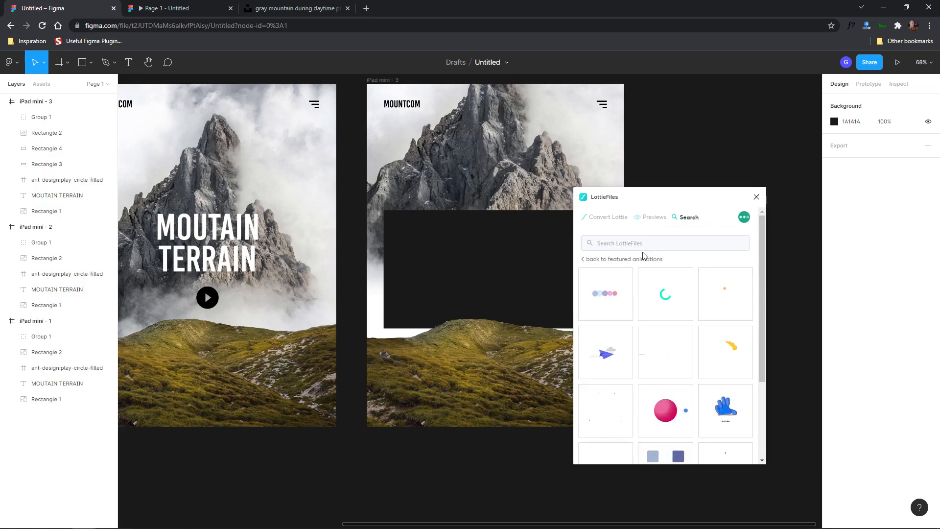
{"action": "left_click", "coordinate": [607, 294]}
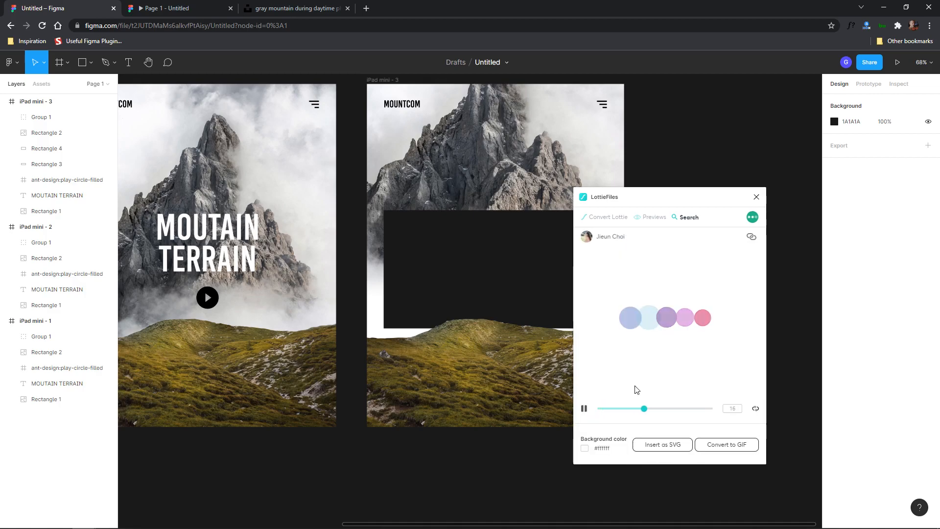
Set the circle animation's background colour to 1A1A1A and convert the animation to a GIF
{"action": "left_click", "coordinate": [608, 447]}
{"action": "left_click", "coordinate": [499, 284]}
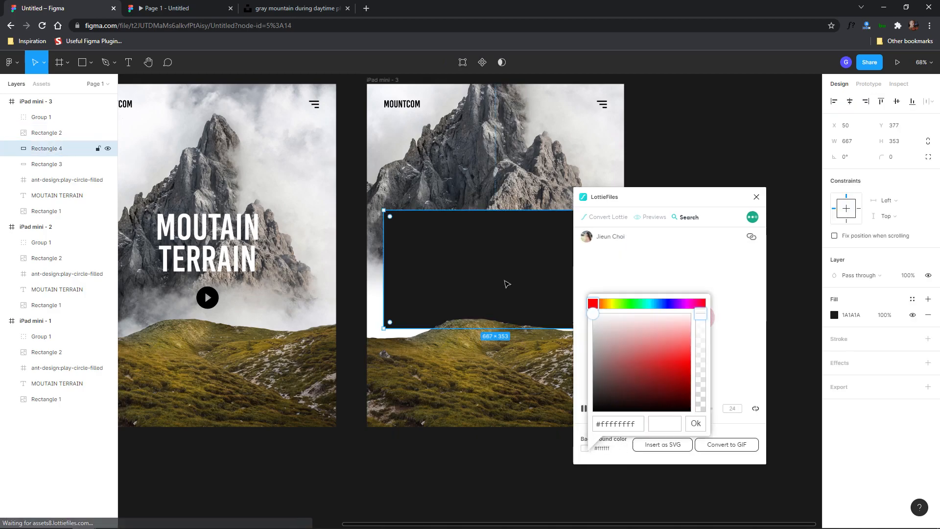
{"action": "triple_click", "coordinate": [634, 425]}
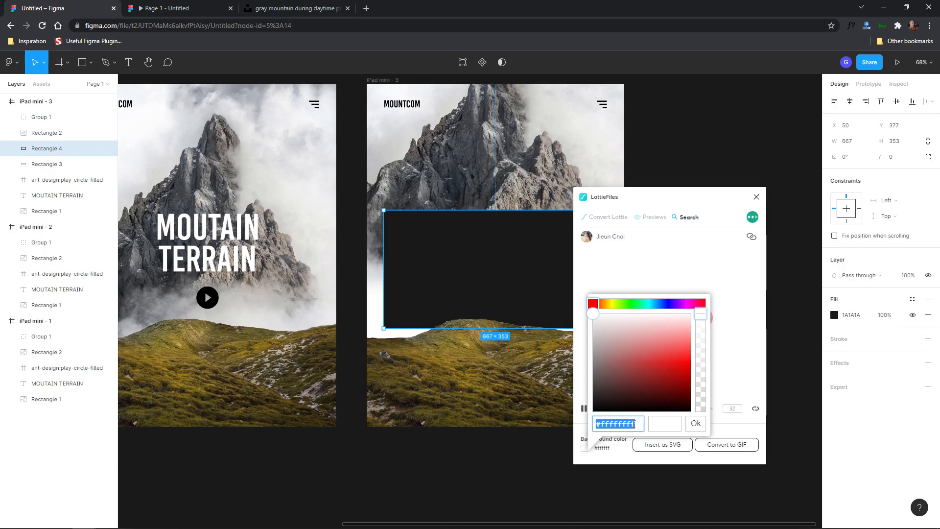
{"action": "type", "text": "1A1A1A"}
{"action": "left_click", "coordinate": [689, 423]}
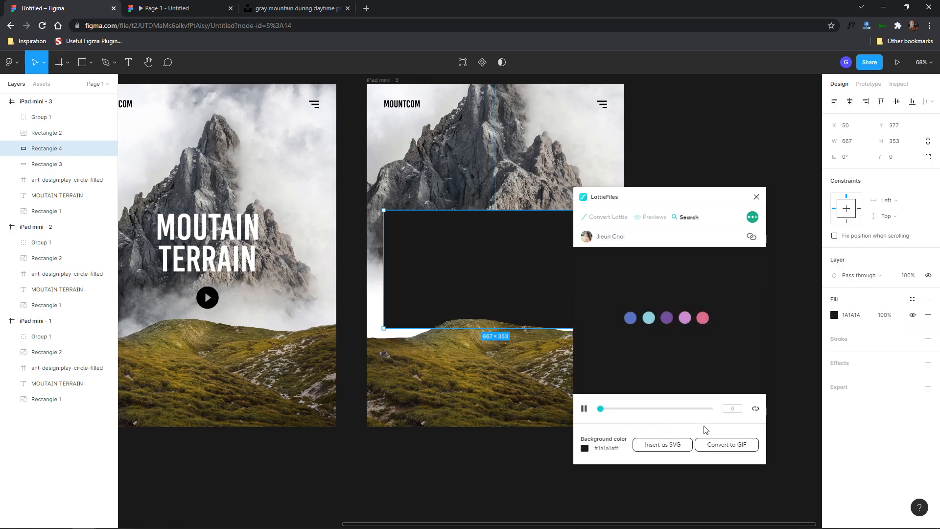
{"action": "left_click", "coordinate": [719, 446]}
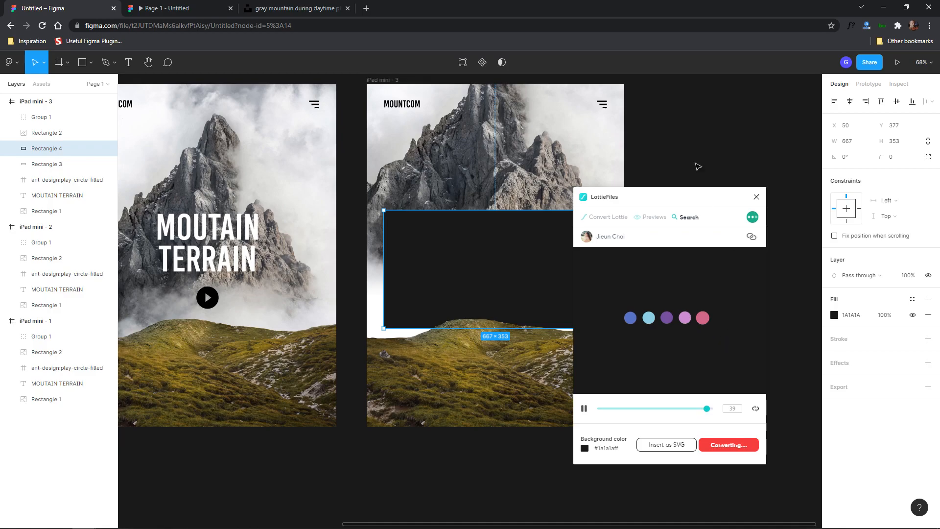
{"action": "left_click", "coordinate": [684, 146]}
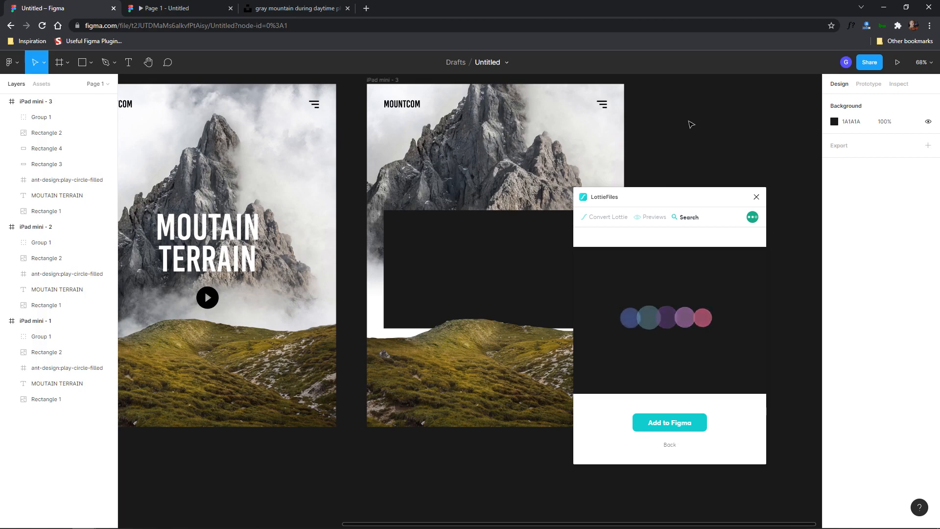
Add the converted circle animation to the design, shrink it to 168 × 168 and centre it on the dark rectangle, closing the LottieFiles plugin
{"action": "left_click", "coordinate": [670, 422]}
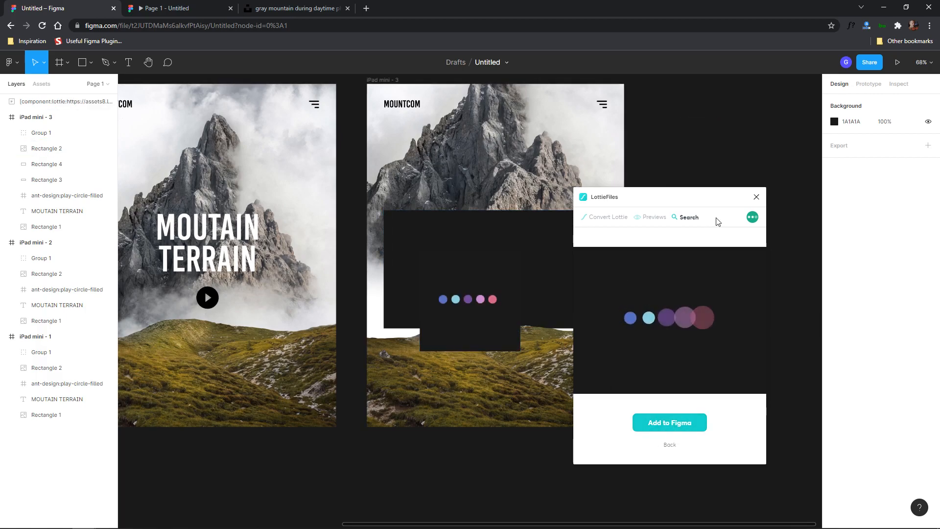
{"action": "left_click_drag", "start_coordinate": [464, 321], "coordinate": [491, 293]}
{"action": "left_click_drag", "start_coordinate": [549, 220], "coordinate": [482, 245]}
{"action": "left_click", "coordinate": [752, 247]}
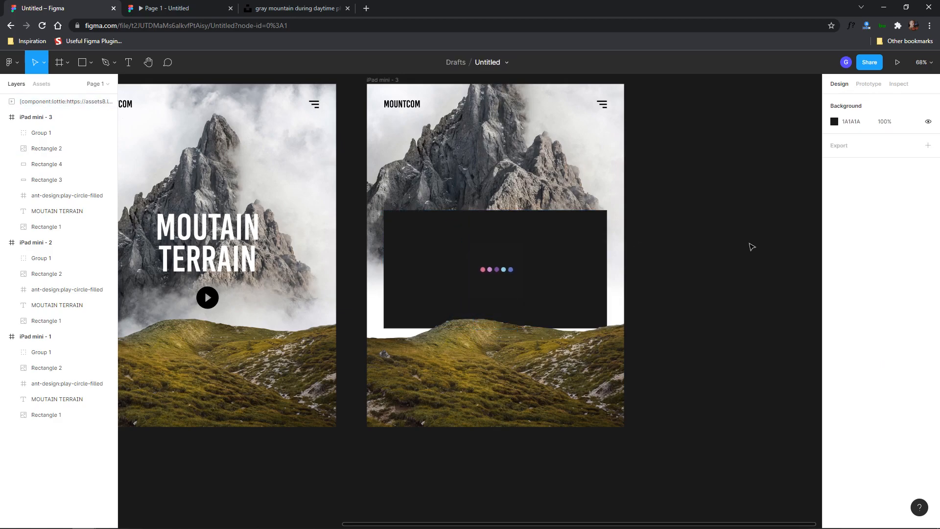
Examine how the circle animation's position and background blend with the dark rectangle
{"action": "left_click", "coordinate": [497, 264]}
{"action": "scroll", "coordinate": [517, 275], "scroll_direction": "up", "scroll_amount": 6}
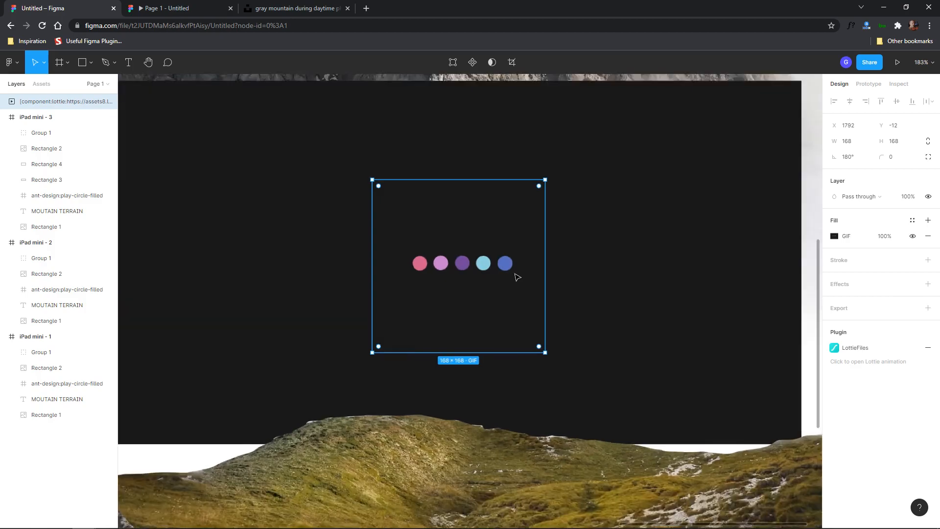
{"action": "left_click", "coordinate": [615, 244]}
{"action": "left_click", "coordinate": [535, 233]}
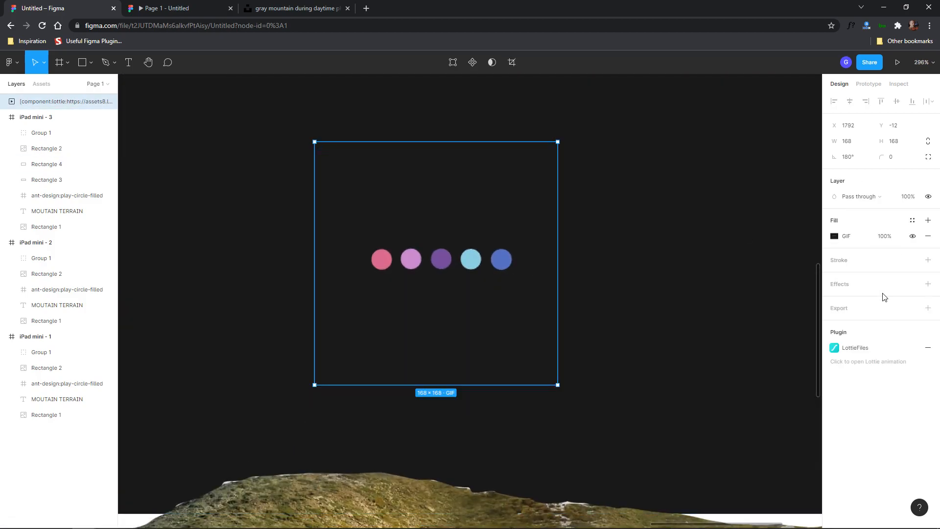
{"action": "left_click", "coordinate": [656, 292]}
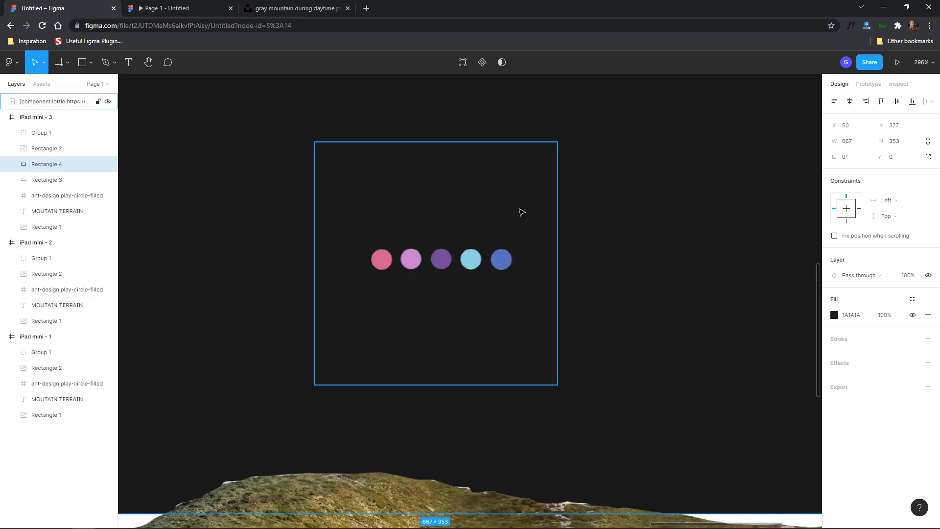
{"action": "scroll", "coordinate": [681, 226], "scroll_direction": "down", "scroll_amount": 5}
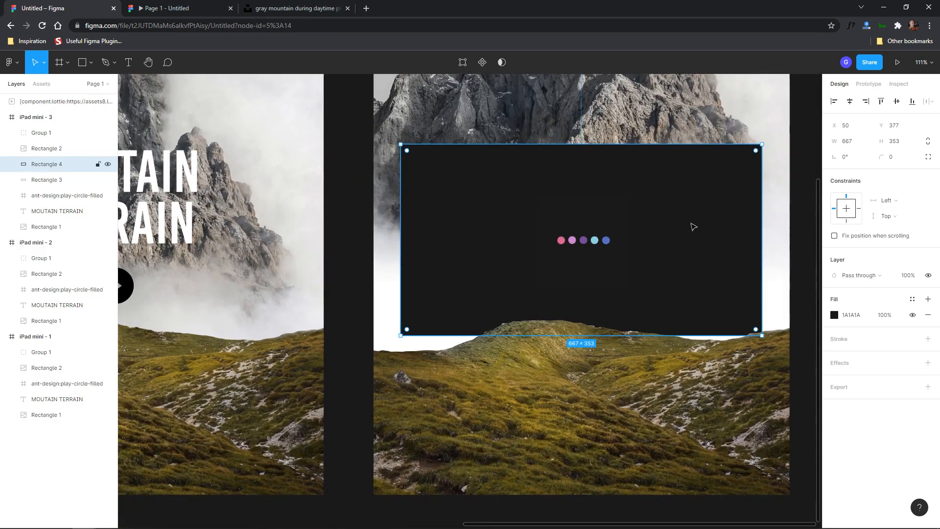
{"action": "scroll", "coordinate": [698, 222], "scroll_direction": "down", "scroll_amount": 2}
{"action": "left_click_drag", "start_coordinate": [699, 223], "coordinate": [594, 266]}
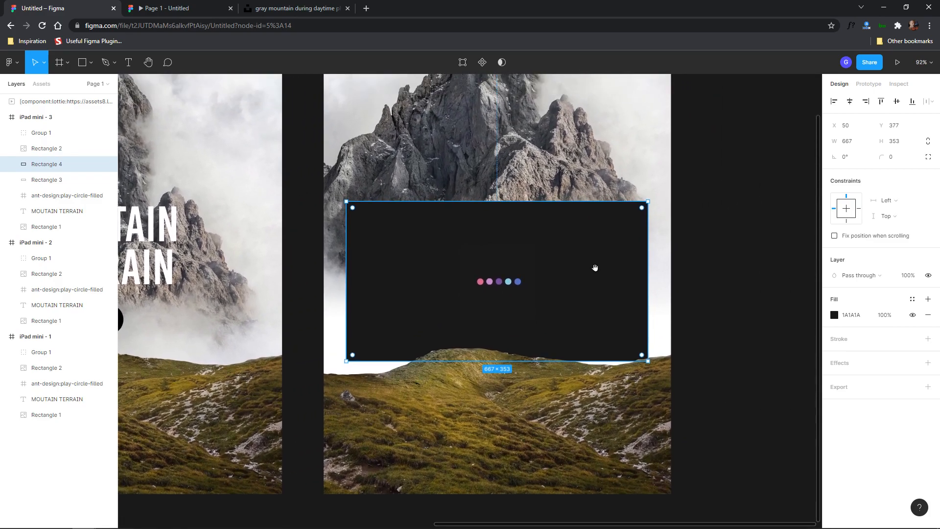
{"action": "scroll", "coordinate": [556, 268], "scroll_direction": "up", "scroll_amount": 2}
{"action": "left_click", "coordinate": [523, 268]}
{"action": "left_click", "coordinate": [797, 263]}
{"action": "left_click", "coordinate": [494, 275]}
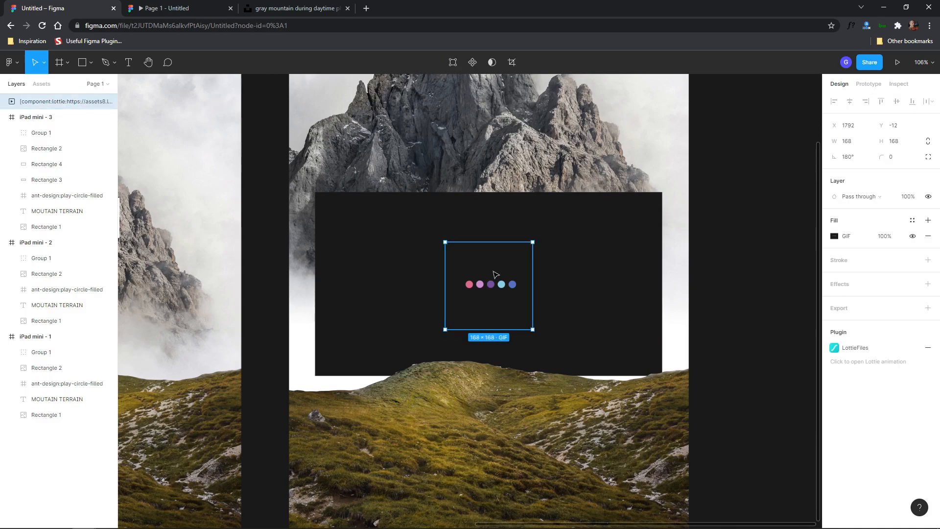
{"action": "left_click", "coordinate": [728, 267]}
Link the play button on iPad mini - 2 to iPad mini - 3 with an on-tap Smart animate transition
{"action": "scroll", "coordinate": [732, 266], "scroll_direction": "down", "scroll_amount": 3}
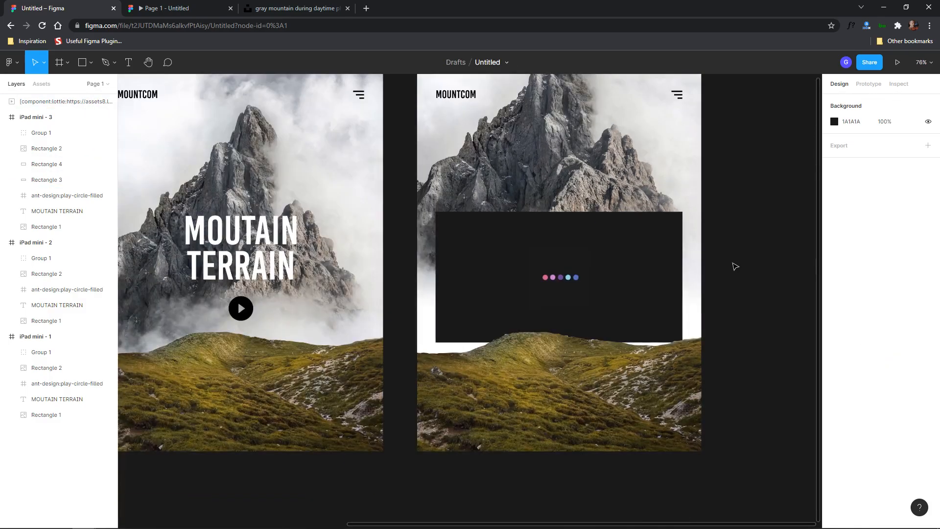
{"action": "scroll", "coordinate": [532, 234], "scroll_direction": "down", "scroll_amount": 1}
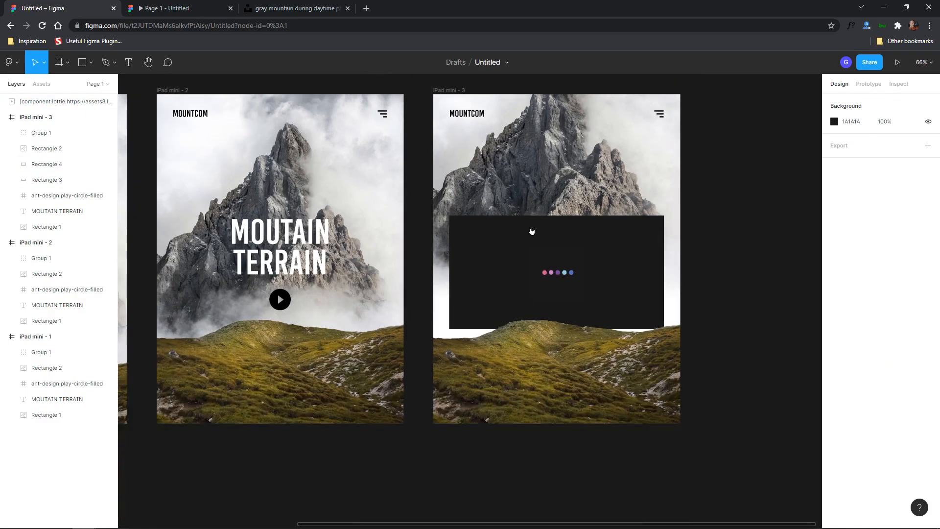
{"action": "left_click_drag", "start_coordinate": [531, 232], "coordinate": [577, 229]}
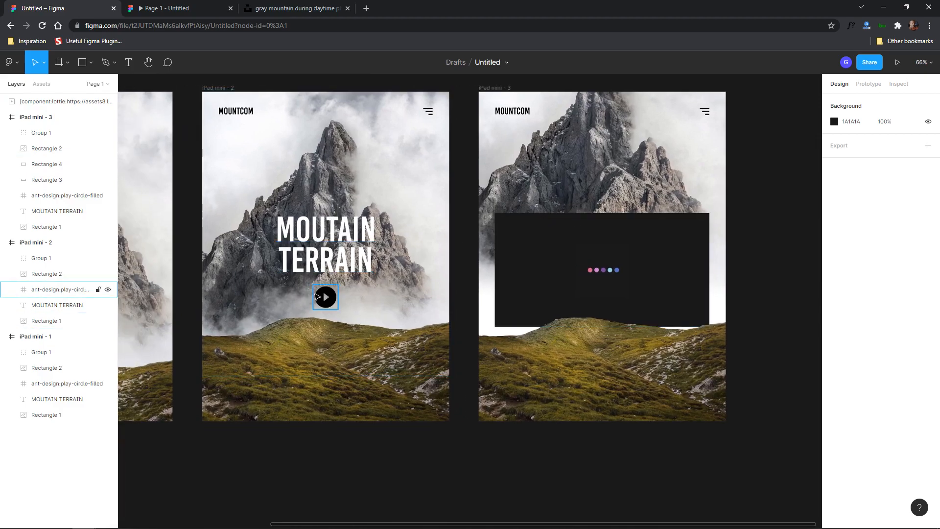
{"action": "left_click", "coordinate": [859, 84]}
{"action": "left_click", "coordinate": [325, 297]}
{"action": "left_click_drag", "start_coordinate": [337, 297], "coordinate": [523, 289]}
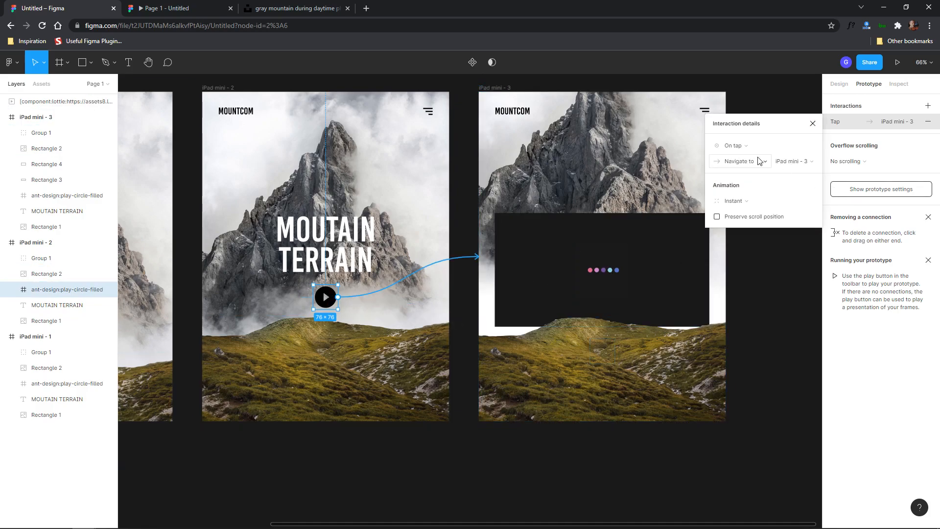
{"action": "left_click", "coordinate": [743, 202]}
{"action": "left_click", "coordinate": [736, 223]}
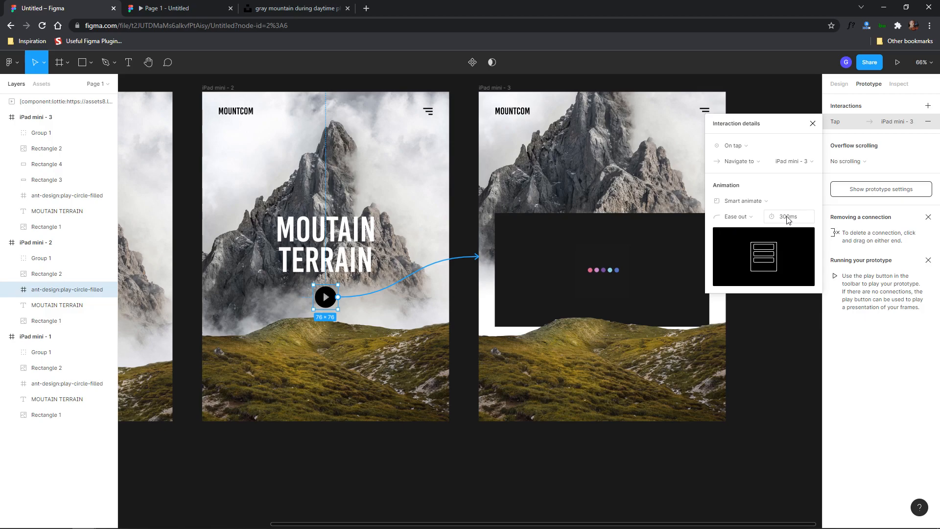
{"action": "left_click", "coordinate": [778, 300]}
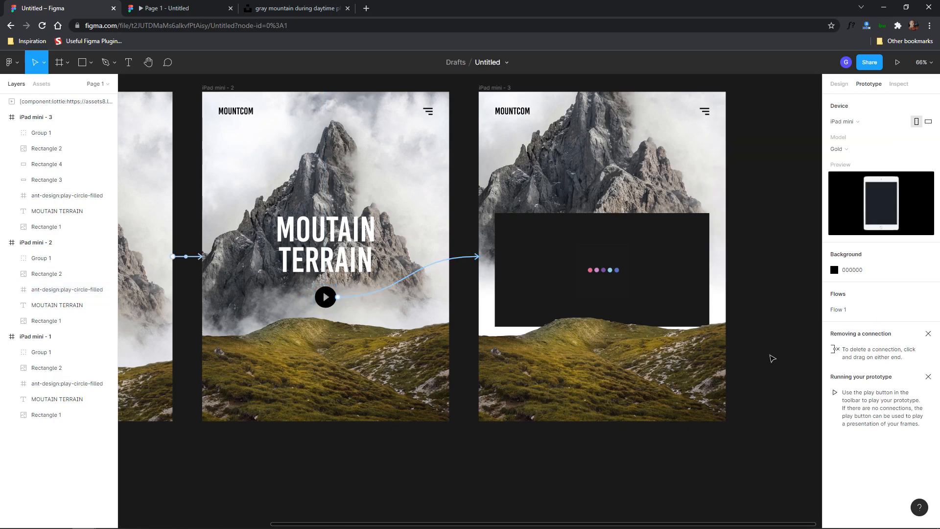
Group the dark rectangle with the circle animation and paste a copy of the group into iPad mini - 2
{"action": "left_click", "coordinate": [629, 236]}
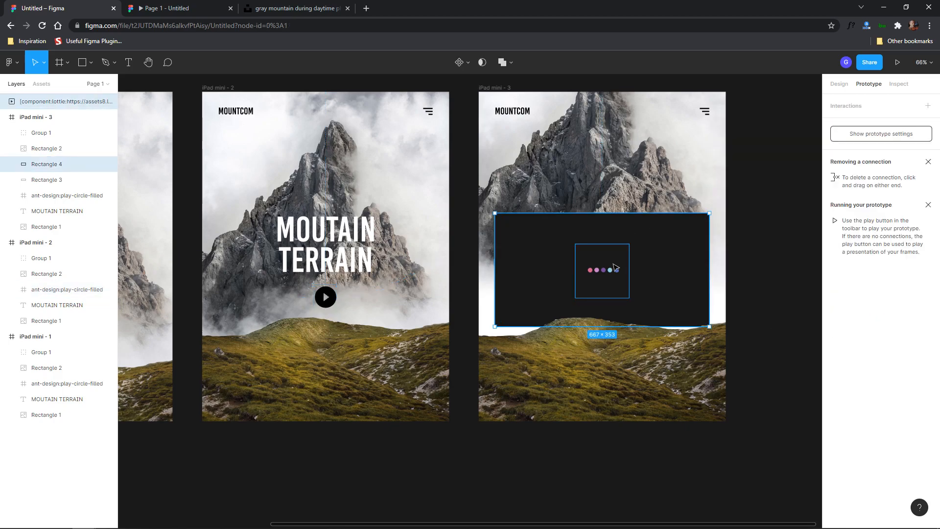
{"action": "key", "text": "ctrl+g"}
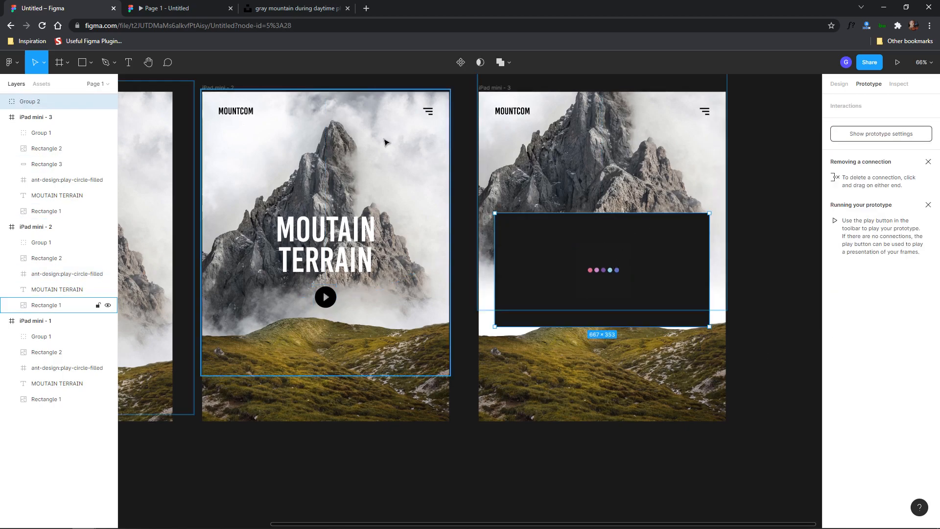
{"action": "left_click", "coordinate": [225, 89]}
{"action": "key", "text": "ctrl+v"}
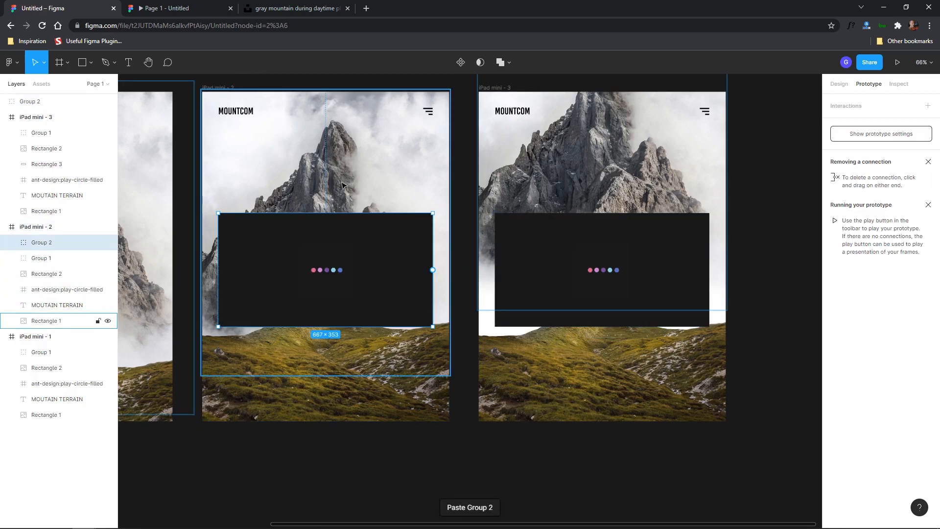
Reorder the copied group below Rectangle 2 in iPad mini - 2 and lower it to Y 499
{"action": "left_click_drag", "start_coordinate": [39, 243], "coordinate": [41, 277]}
{"action": "left_click_drag", "start_coordinate": [396, 238], "coordinate": [403, 277]}
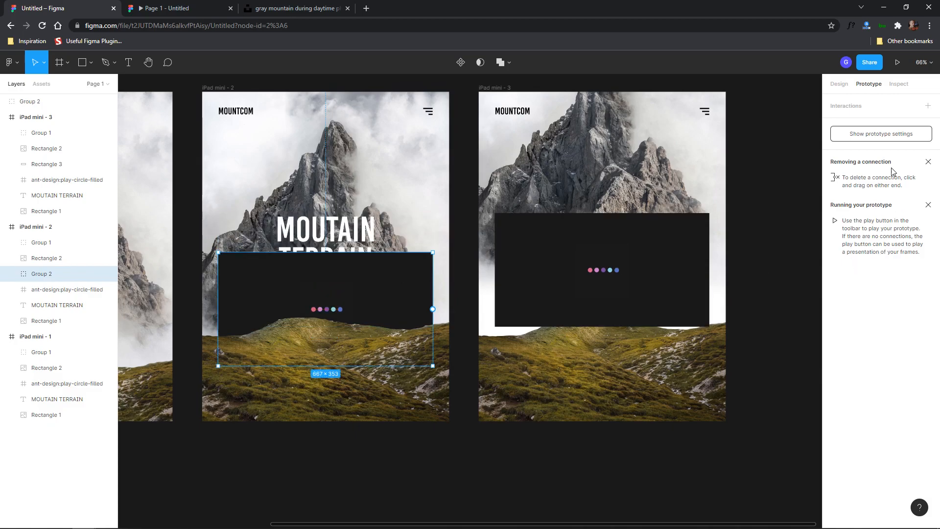
Set the layer opacity of the copied group in iPad mini - 2 to 0%
{"action": "left_click", "coordinate": [843, 88]}
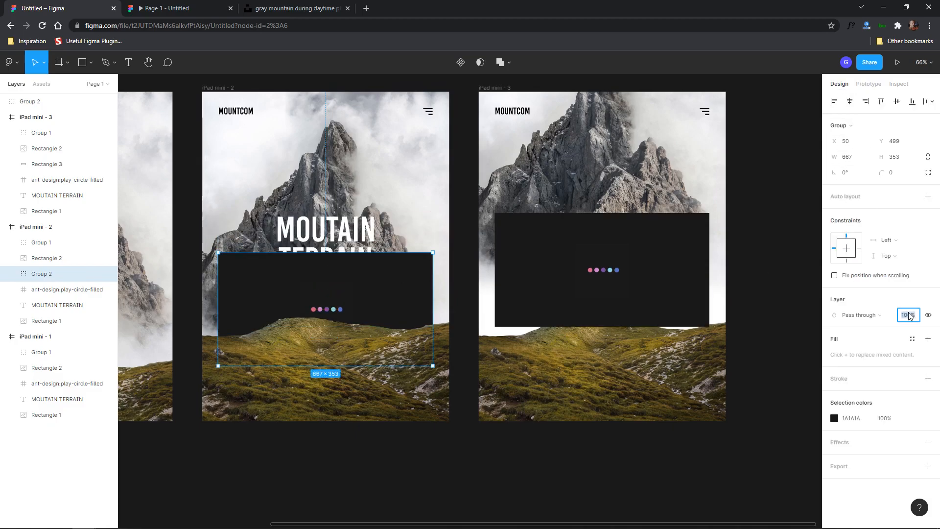
{"action": "type", "text": "0"}
{"action": "key", "text": "Return"}
{"action": "left_click", "coordinate": [746, 207]}
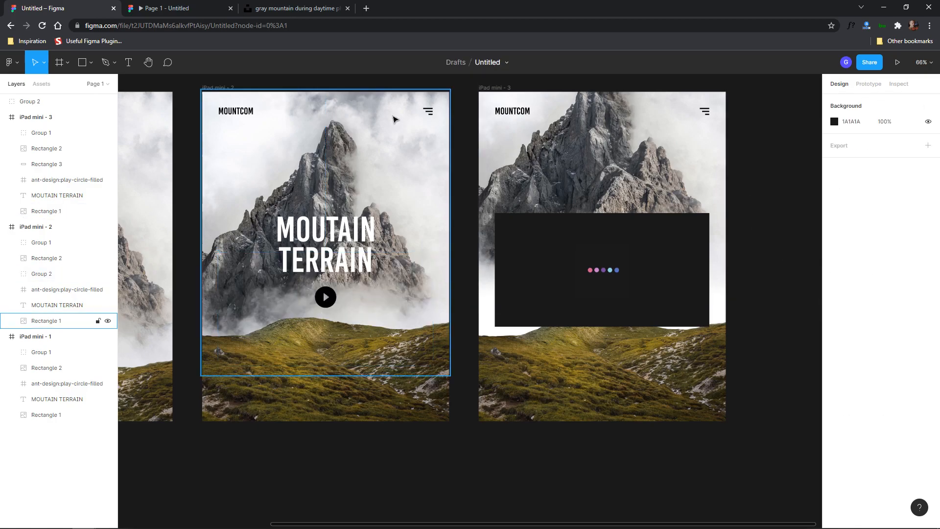
Move the original Group 2 into the iPad mini - 3 frame, directly below Rectangle 2
{"action": "left_click", "coordinate": [868, 83]}
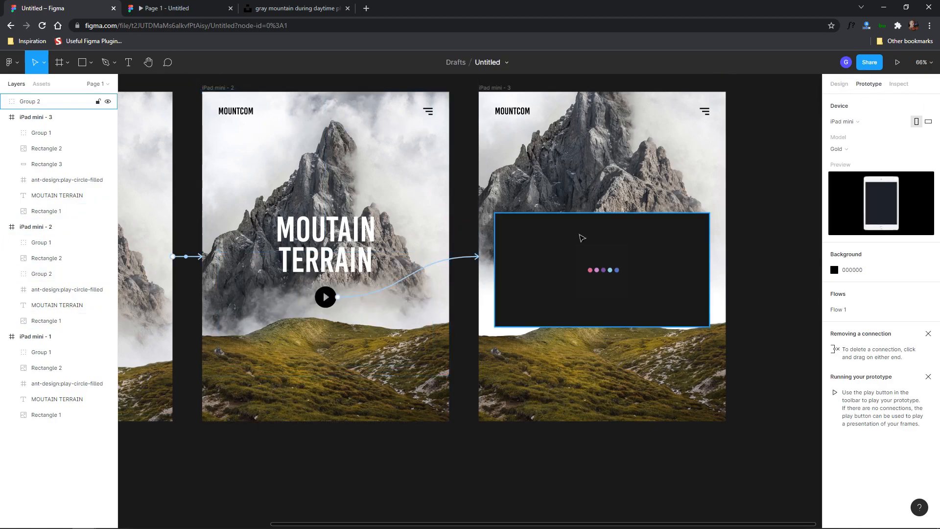
{"action": "left_click", "coordinate": [596, 242]}
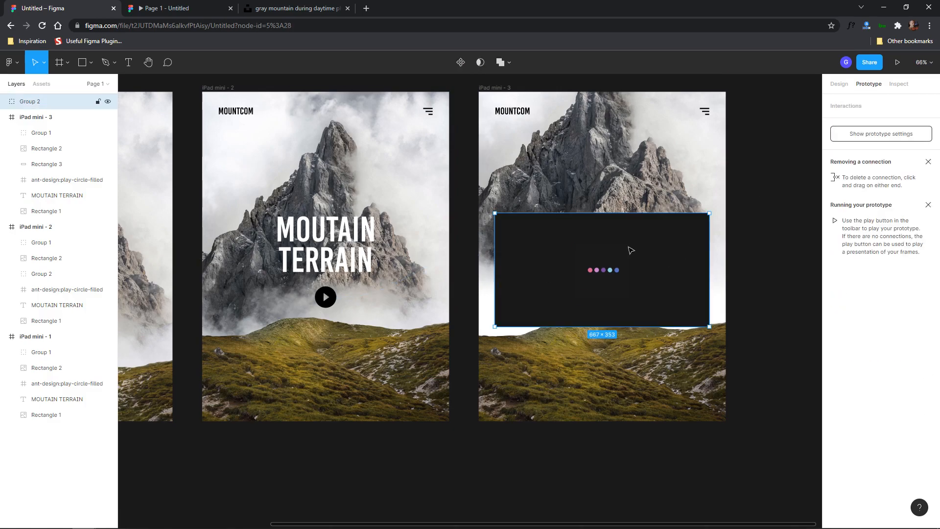
{"action": "scroll", "coordinate": [630, 251], "scroll_direction": "down", "scroll_amount": 3}
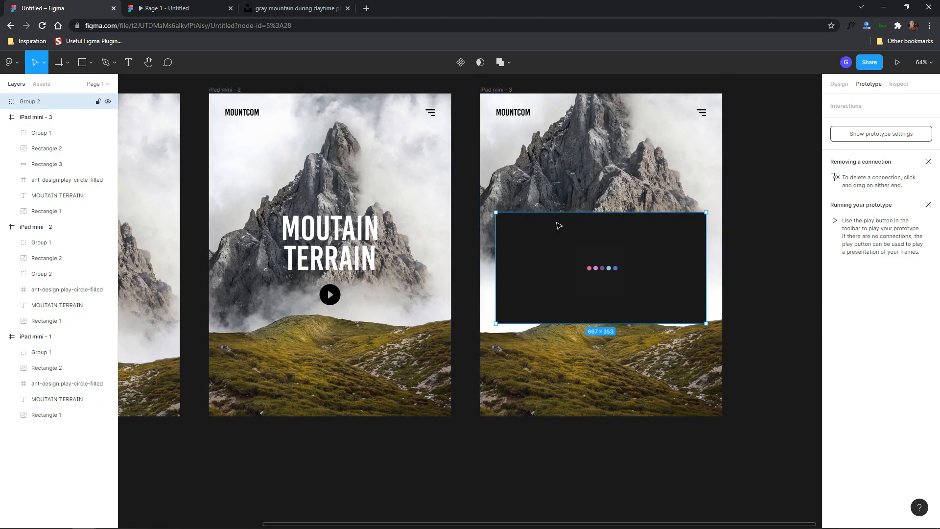
{"action": "left_click", "coordinate": [558, 168]}
{"action": "left_click", "coordinate": [565, 224]}
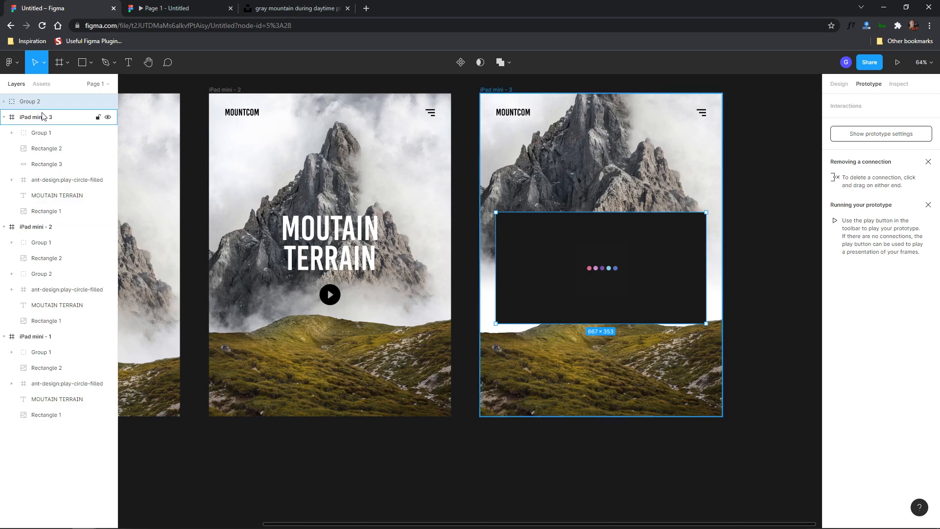
{"action": "left_click_drag", "start_coordinate": [34, 101], "coordinate": [50, 156]}
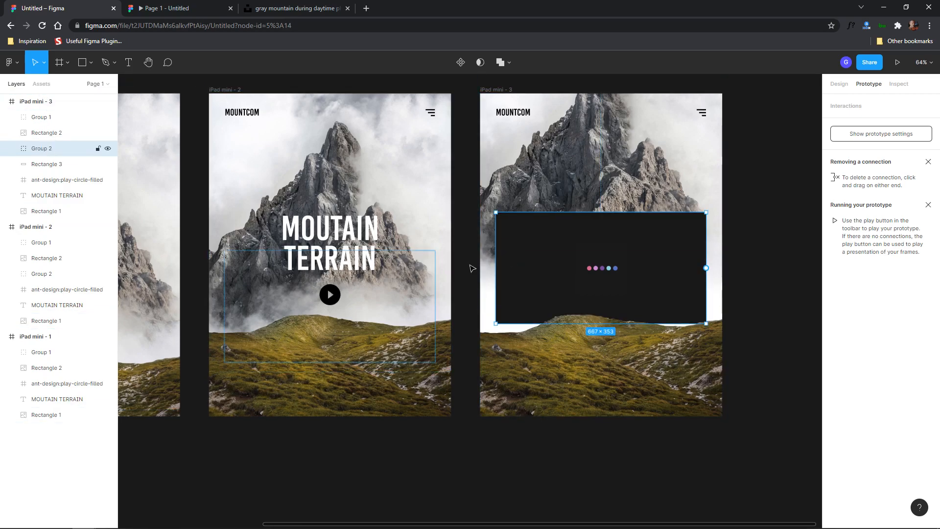
Link the dark video group on iPad mini - 3 back to iPad mini - 2 with an on-tap Smart animate transition
{"action": "left_click", "coordinate": [396, 288]}
{"action": "left_click", "coordinate": [636, 274]}
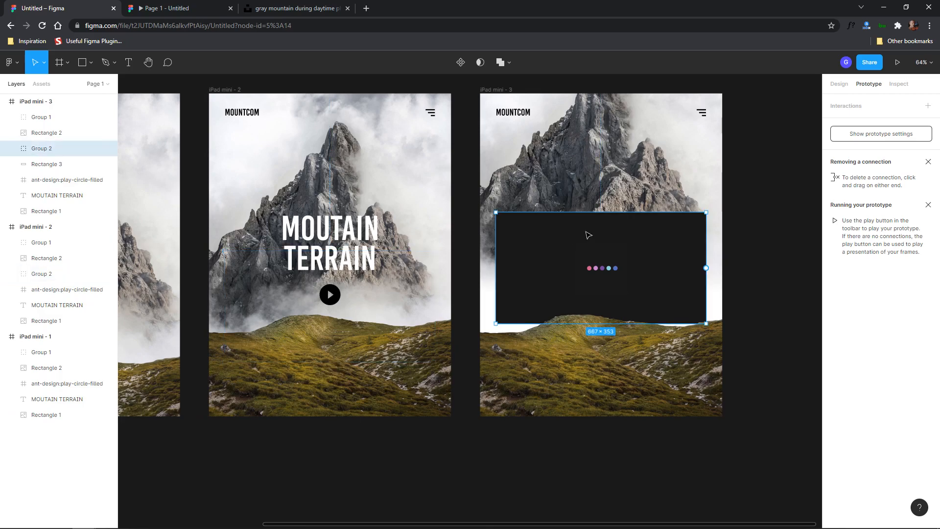
{"action": "left_click_drag", "start_coordinate": [705, 268], "coordinate": [414, 284]}
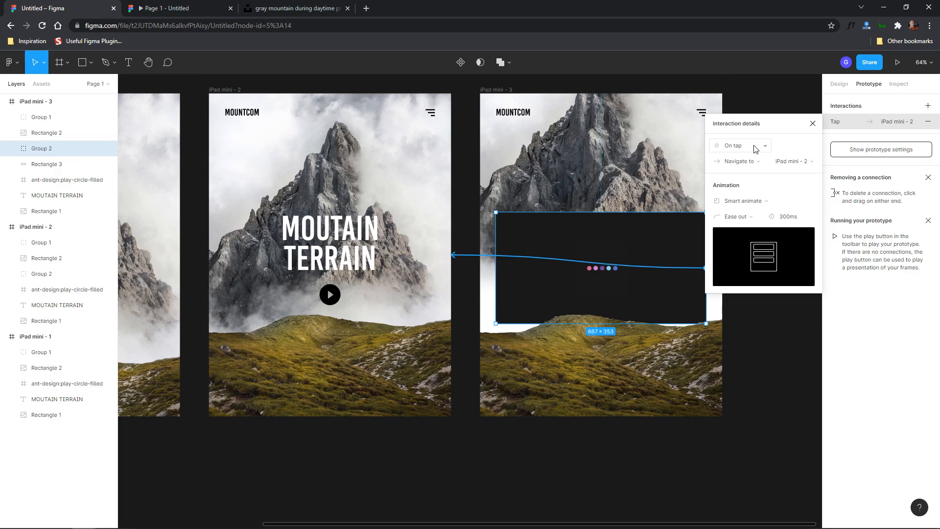
{"action": "left_click", "coordinate": [759, 357]}
{"action": "key", "text": "shift+1"}
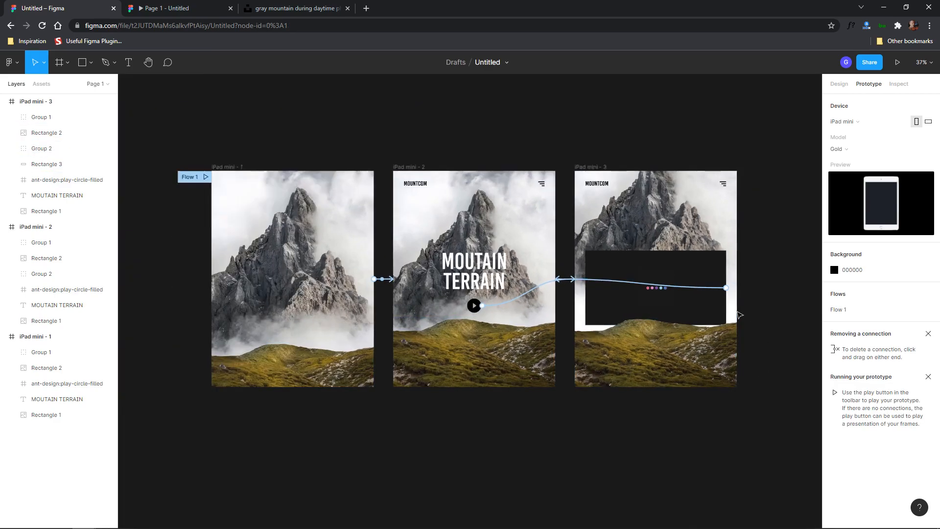
Test the play button's transition in the prototype preview and return to the design file
{"action": "left_click", "coordinate": [187, 8]}
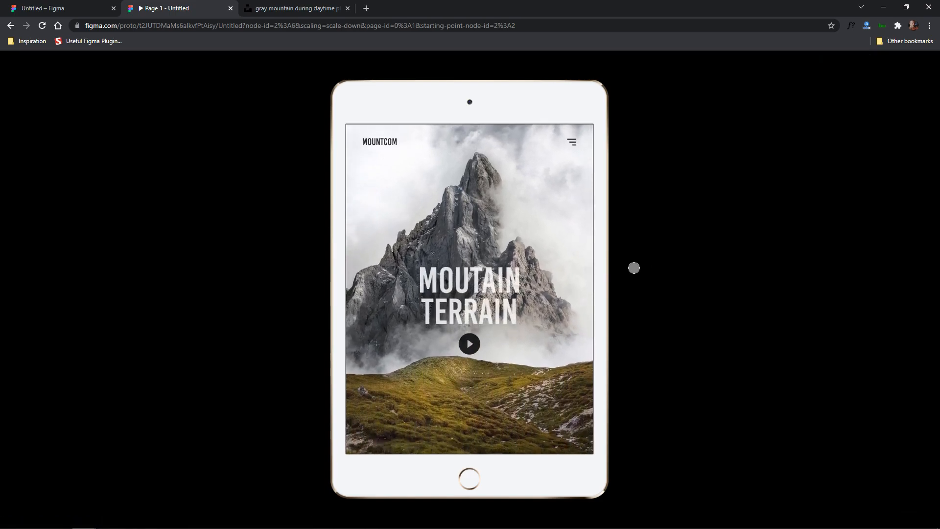
{"action": "left_click", "coordinate": [469, 327]}
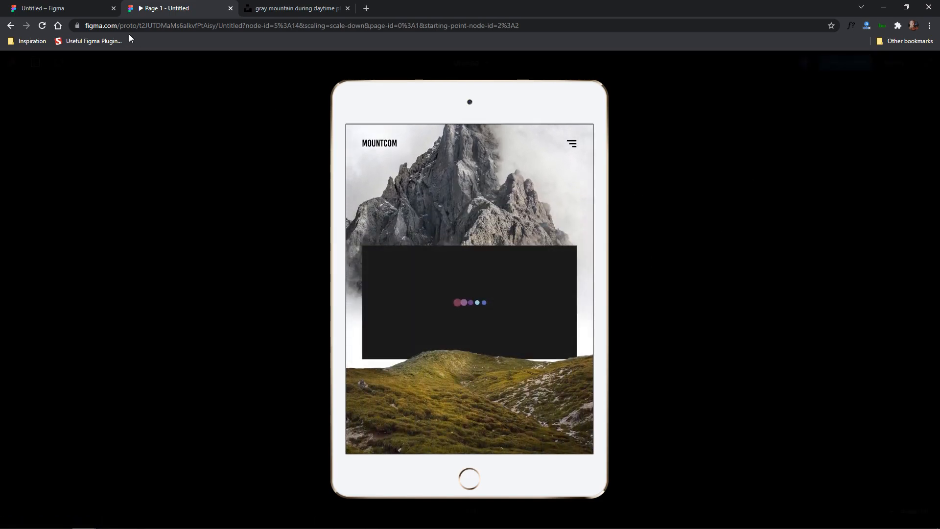
{"action": "left_click", "coordinate": [76, 9]}
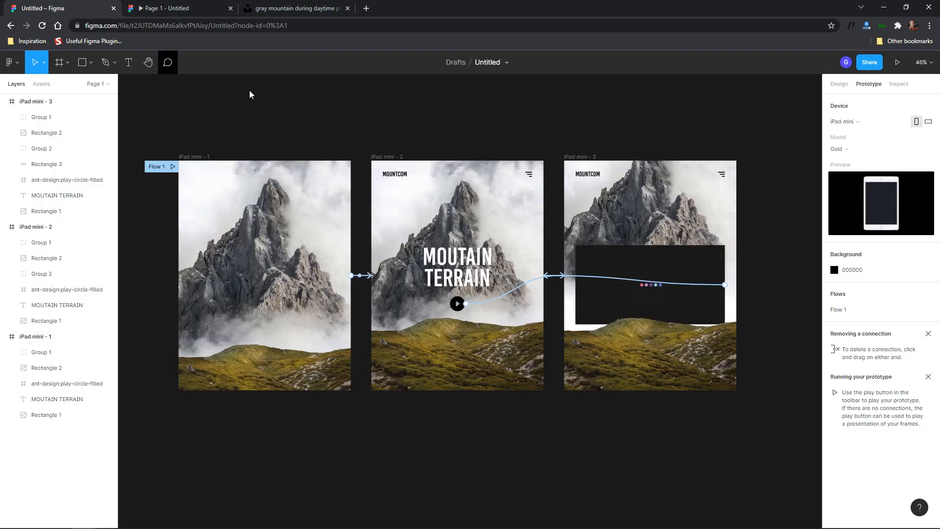
Set the duration of the play button's transition to iPad mini - 3 to 1000 ms
{"action": "left_click", "coordinate": [539, 290]}
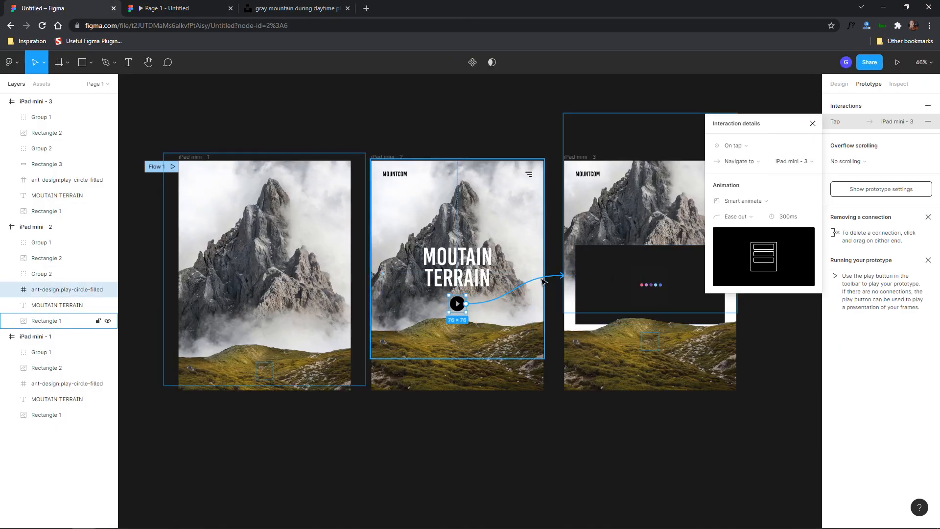
{"action": "left_click", "coordinate": [789, 220]}
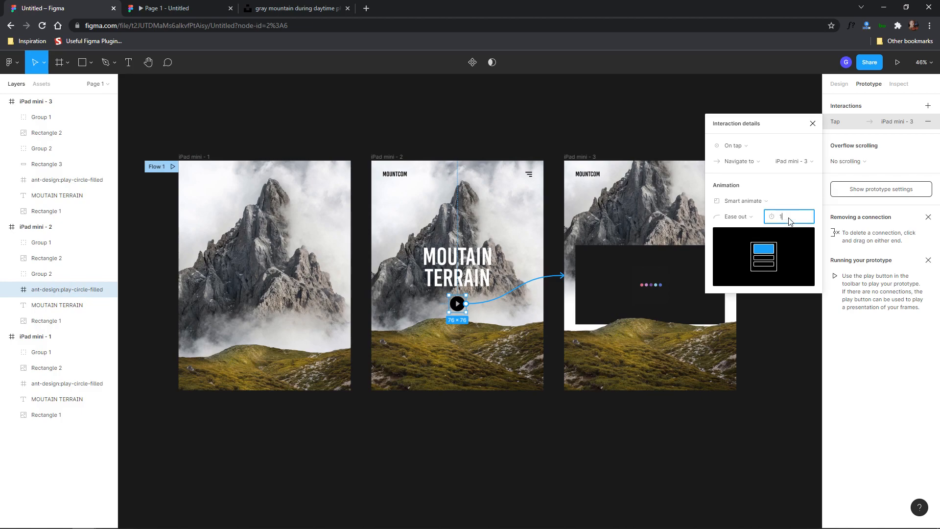
{"action": "type", "text": "1000 ms"}
{"action": "key", "text": "Return"}
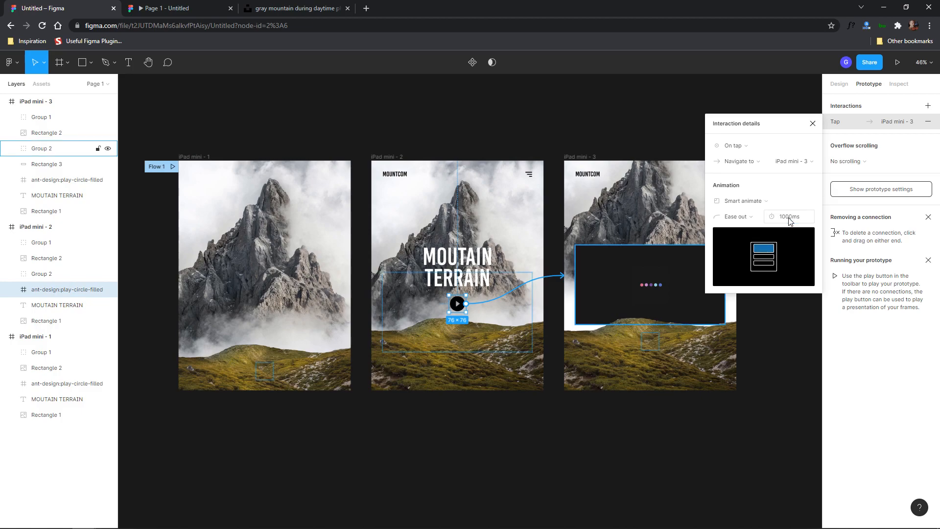
Give the play button's transition a custom ease-in-and-out style curve of about 0.69, 0.02, 0.3, 1.01
{"action": "left_click", "coordinate": [745, 219]}
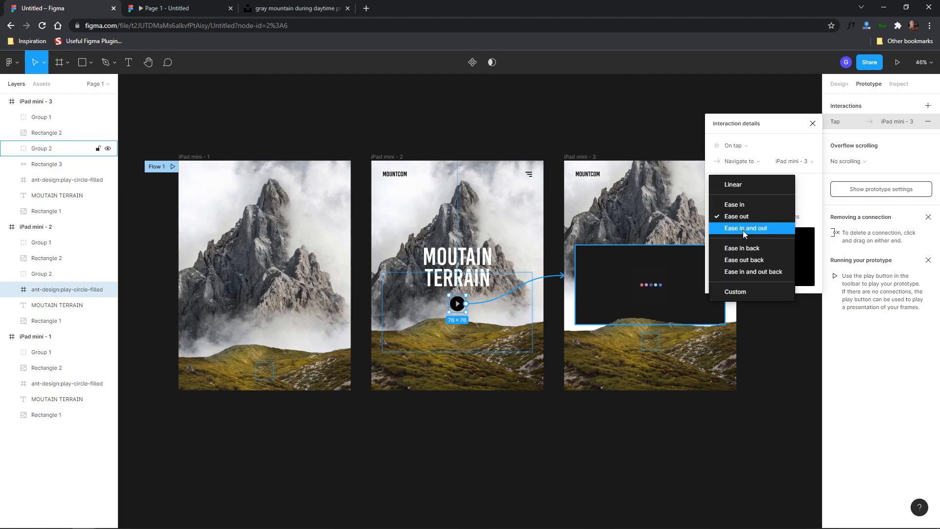
{"action": "left_click", "coordinate": [742, 230]}
{"action": "left_click", "coordinate": [753, 219]}
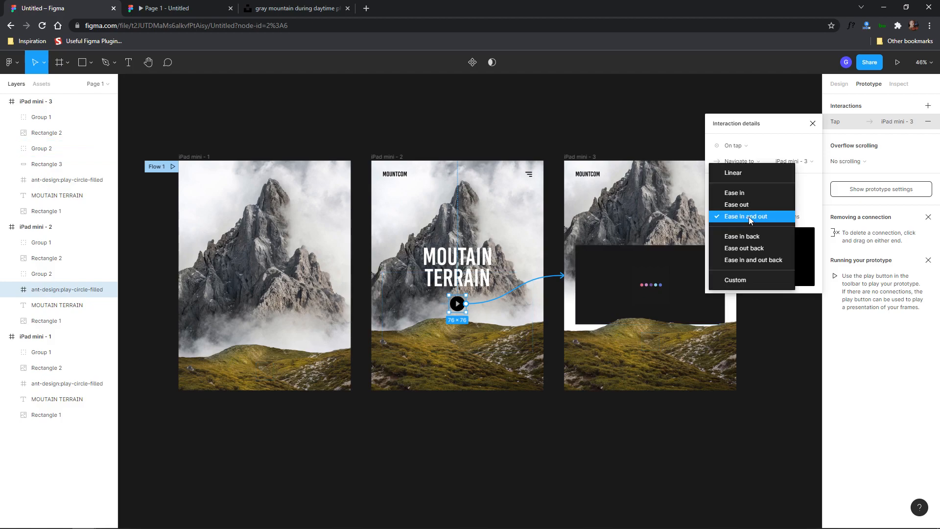
{"action": "left_click", "coordinate": [748, 278]}
{"action": "left_click_drag", "start_coordinate": [768, 255], "coordinate": [756, 256]}
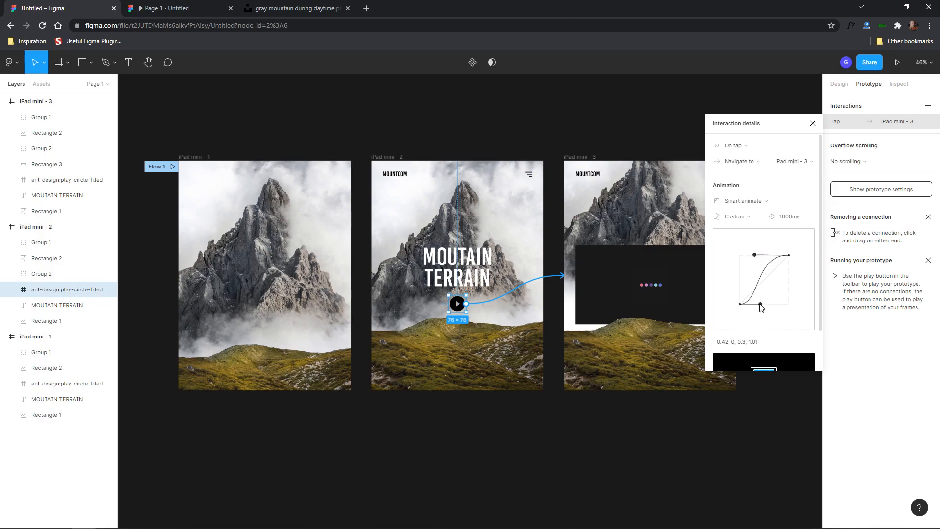
{"action": "left_click_drag", "start_coordinate": [763, 305], "coordinate": [774, 304]}
Test the video panel's opening and closing transitions in the prototype preview and return to the design file
{"action": "left_click", "coordinate": [147, 8]}
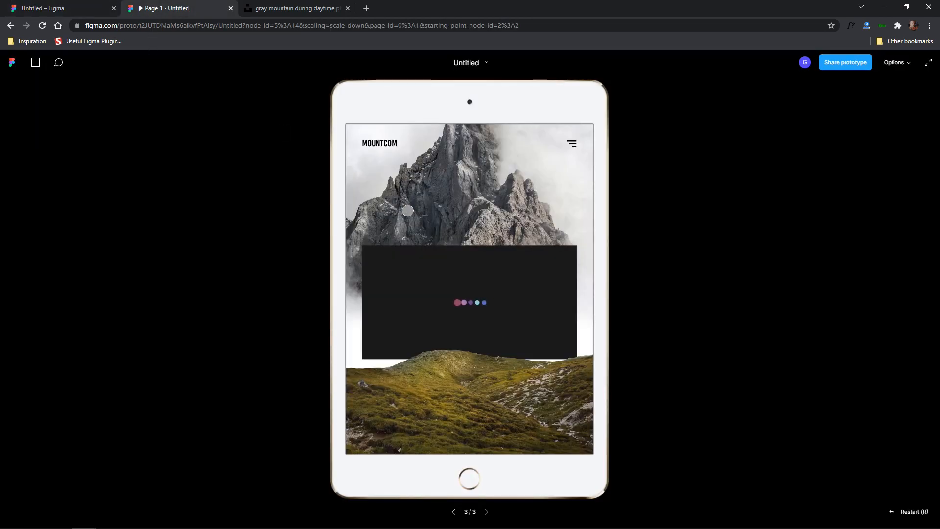
{"action": "left_click", "coordinate": [483, 242]}
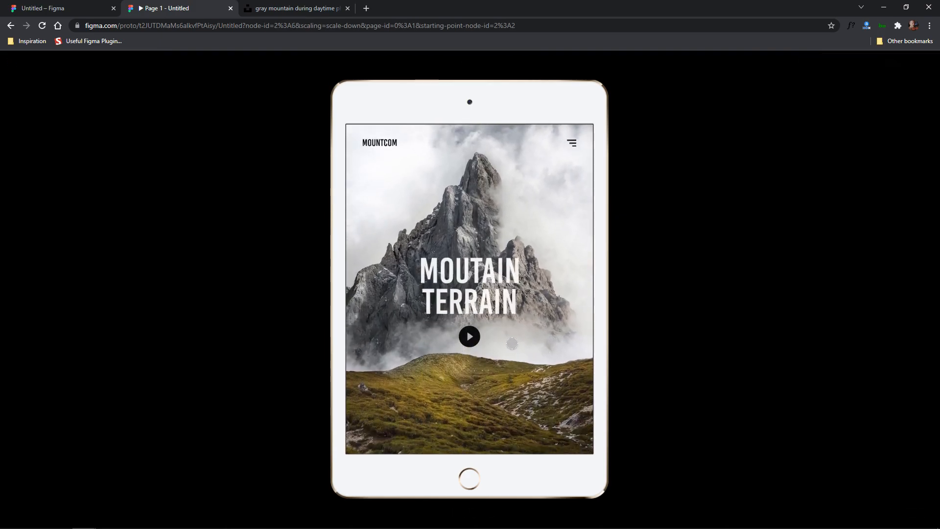
{"action": "left_click", "coordinate": [471, 331]}
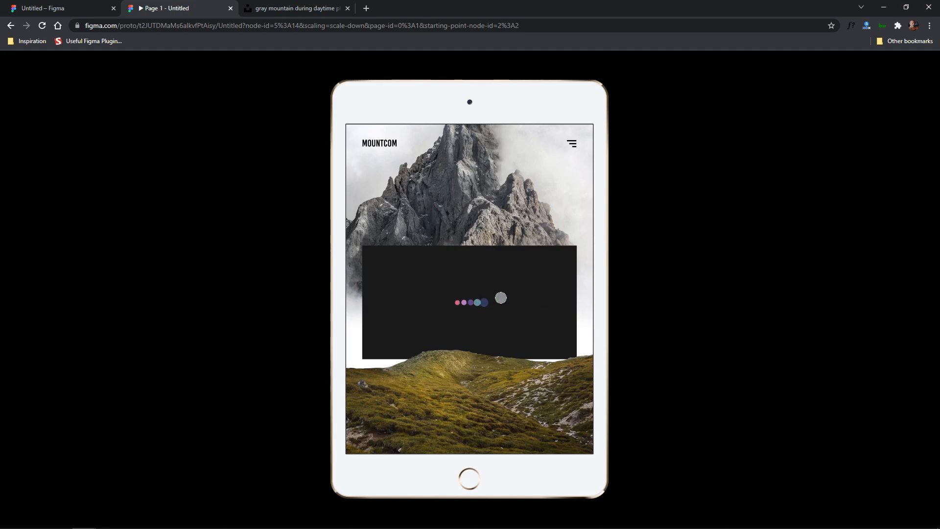
{"action": "left_click", "coordinate": [657, 225]}
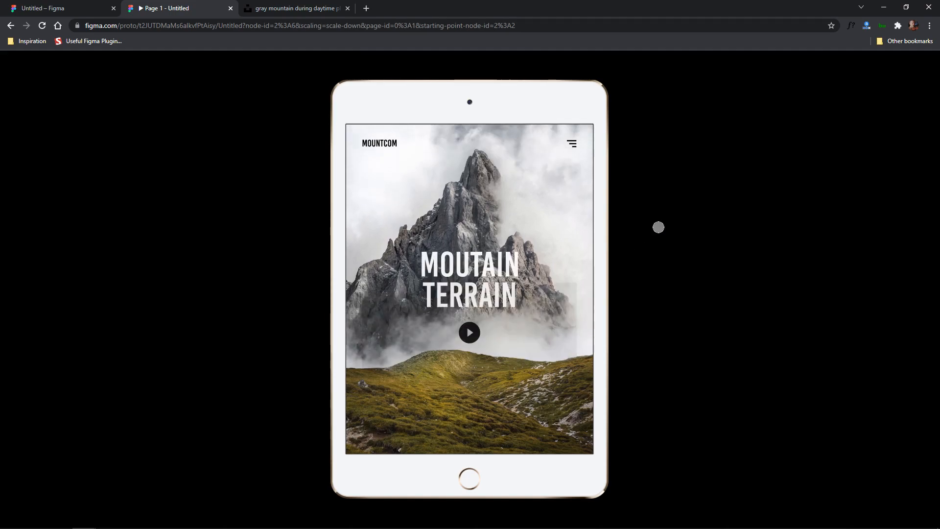
{"action": "left_click", "coordinate": [69, 7]}
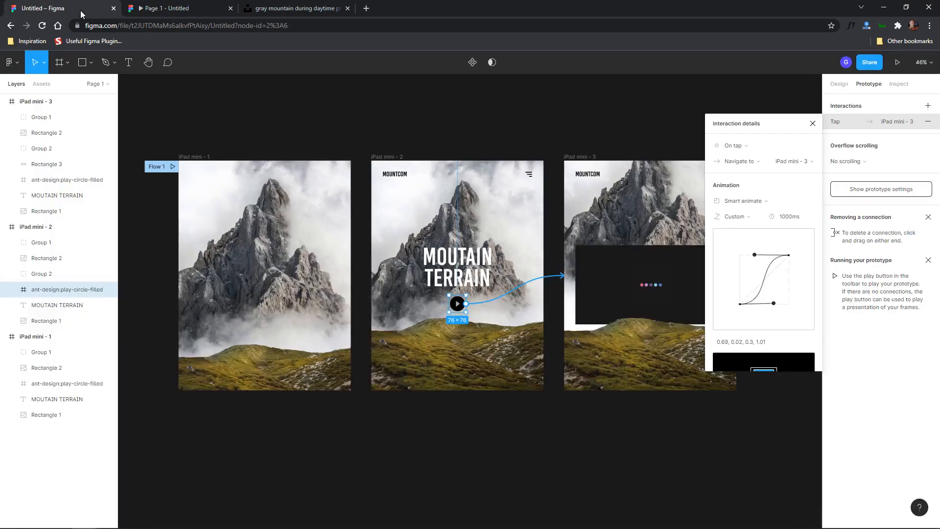
Set the duration of the dark video group's transition back to iPad mini - 2 to 1000 ms
{"action": "left_click", "coordinate": [612, 277]}
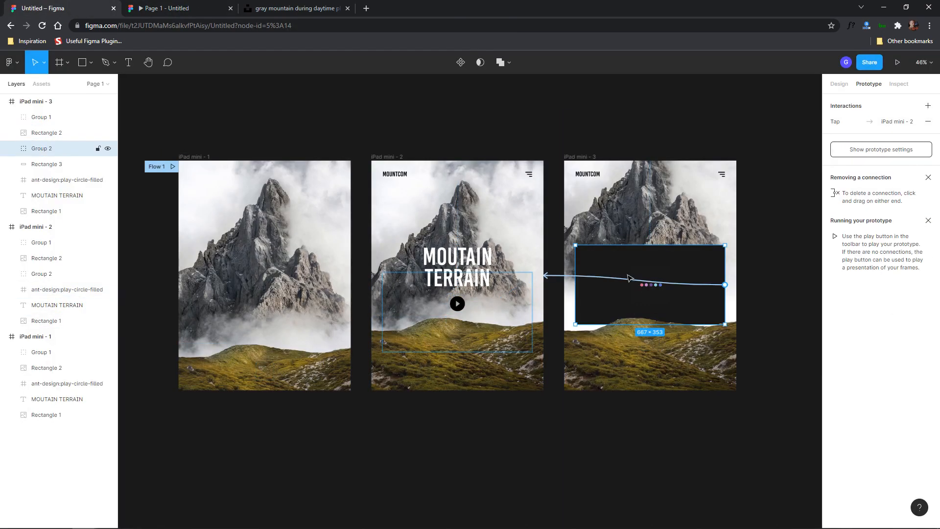
{"action": "left_click", "coordinate": [627, 282]}
{"action": "left_click", "coordinate": [785, 219]}
{"action": "key", "text": "Escape"}
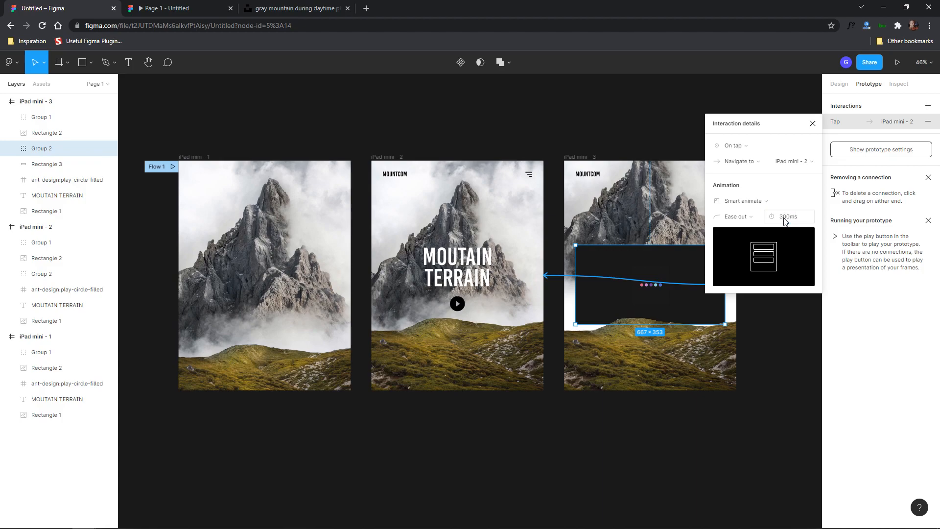
{"action": "left_click", "coordinate": [785, 219]}
{"action": "type", "text": "1000ms"}
{"action": "key", "text": "Return"}
Give the video group's return transition a custom ease-in-and-out style curve of about 0.78, -0.01, 0.25, 1.02
{"action": "left_click", "coordinate": [736, 216]}
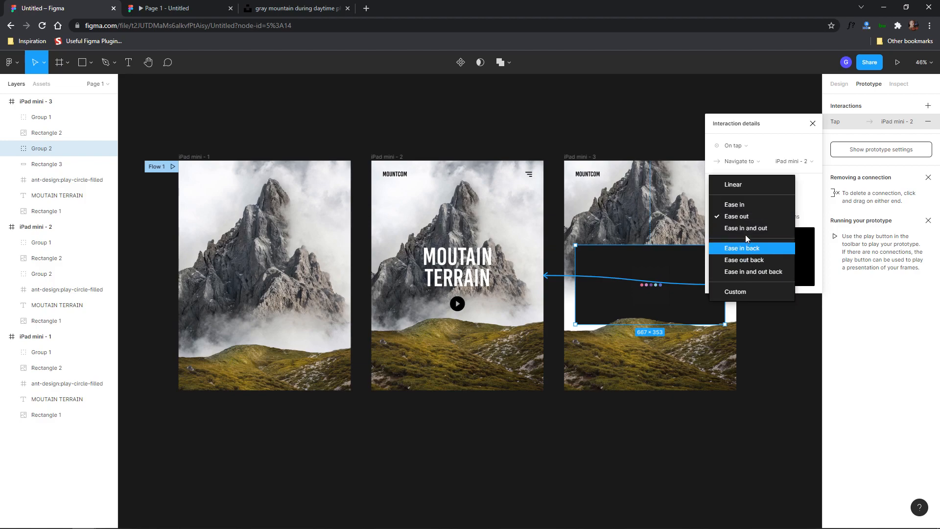
{"action": "left_click", "coordinate": [747, 228]}
{"action": "left_click", "coordinate": [737, 217]}
{"action": "left_click", "coordinate": [751, 278]}
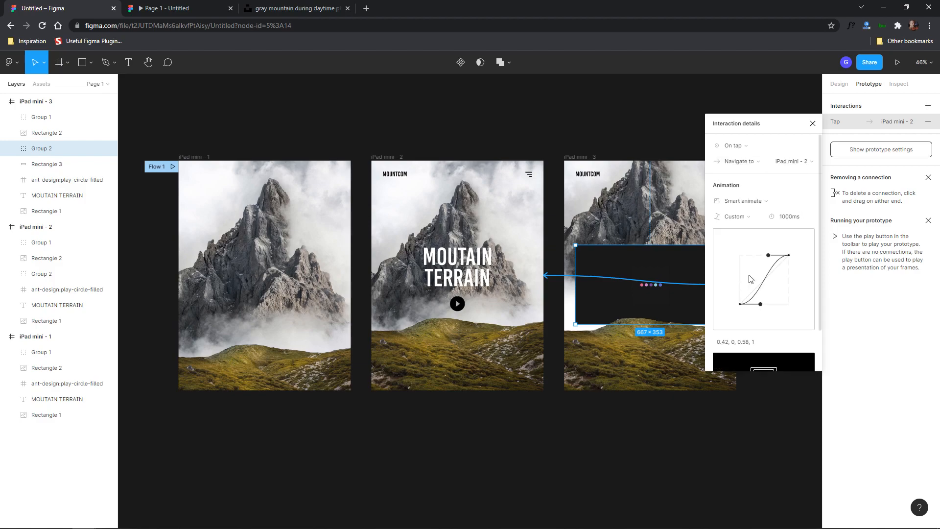
{"action": "left_click_drag", "start_coordinate": [763, 256], "coordinate": [752, 256]}
{"action": "left_click_drag", "start_coordinate": [764, 303], "coordinate": [778, 305]}
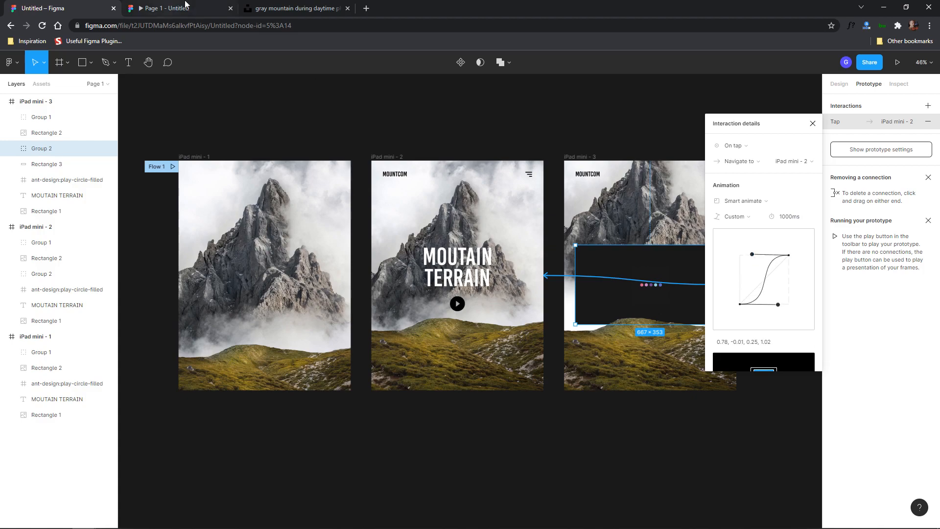
Preview the retimed opening and closing of the video panel, then go back to the design file
{"action": "left_click", "coordinate": [236, 6]}
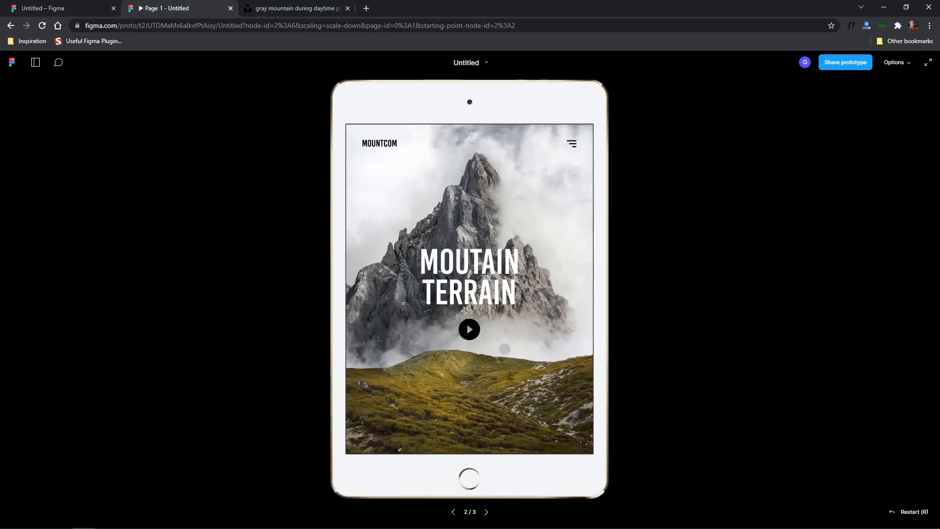
{"action": "left_click", "coordinate": [469, 329]}
{"action": "left_click", "coordinate": [538, 286]}
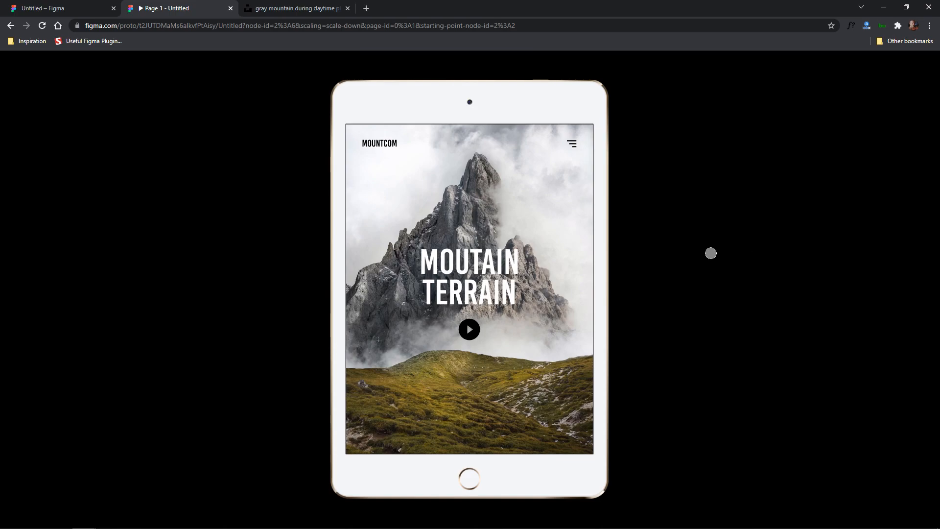
{"action": "left_click", "coordinate": [458, 332]}
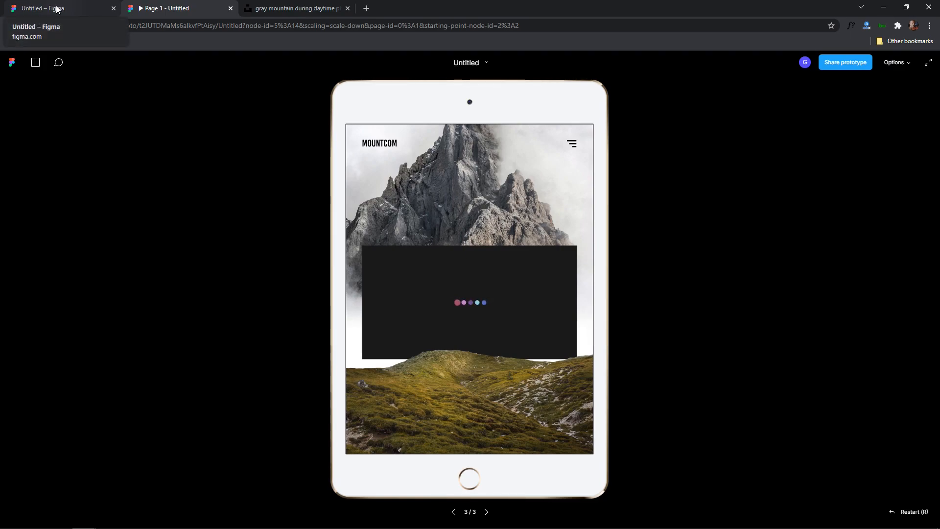
{"action": "left_click", "coordinate": [57, 9]}
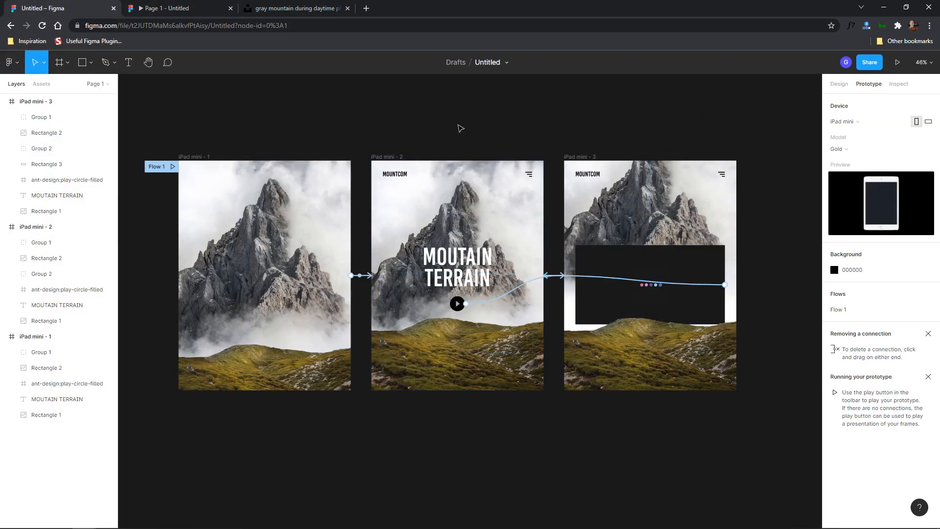
Link the iPad mini - 2 frame back to iPad mini - 1 with an on-drag Smart animate transition
{"action": "left_click", "coordinate": [434, 157]}
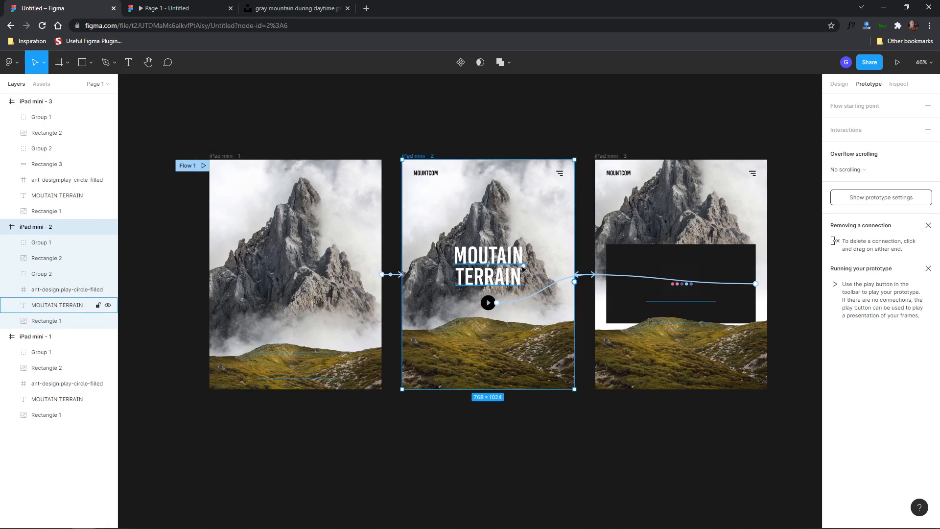
{"action": "left_click_drag", "start_coordinate": [574, 281], "coordinate": [349, 309]}
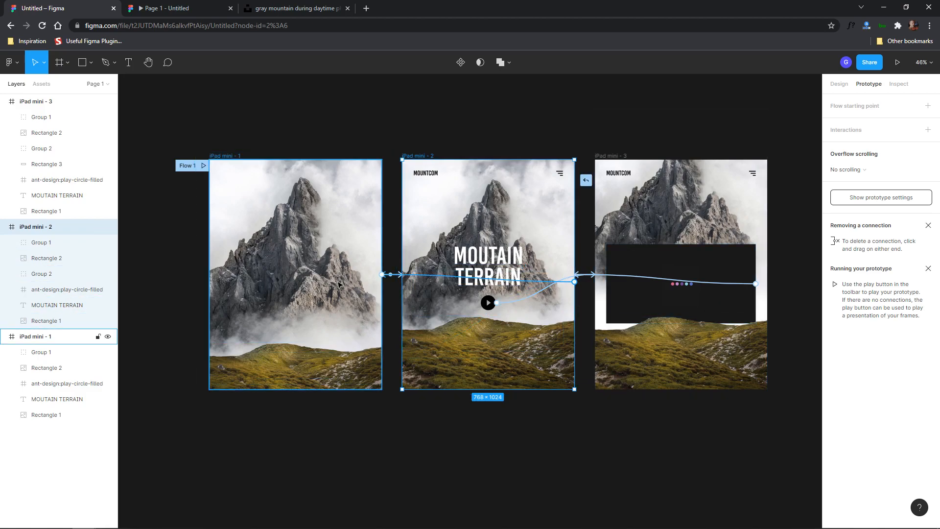
{"action": "left_click_drag", "start_coordinate": [340, 284], "coordinate": [340, 284]}
{"action": "left_click", "coordinate": [752, 175]}
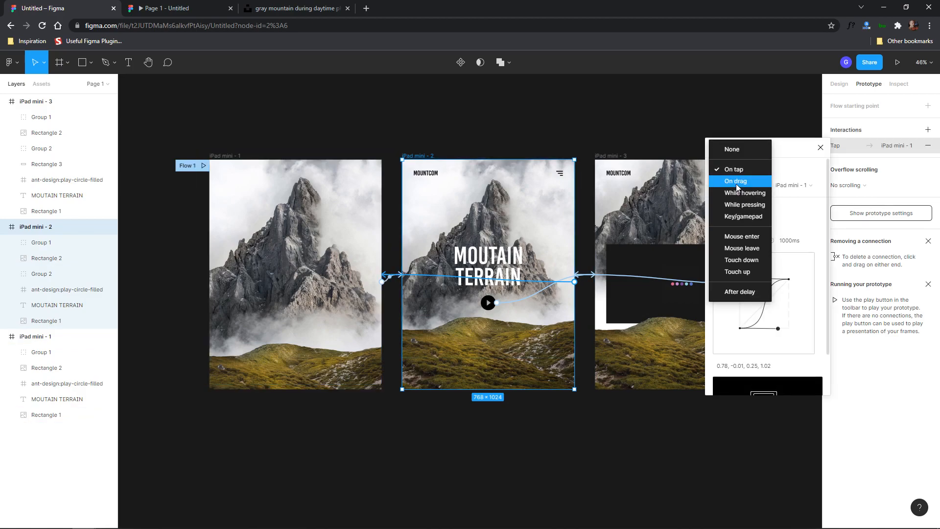
{"action": "left_click", "coordinate": [737, 182]}
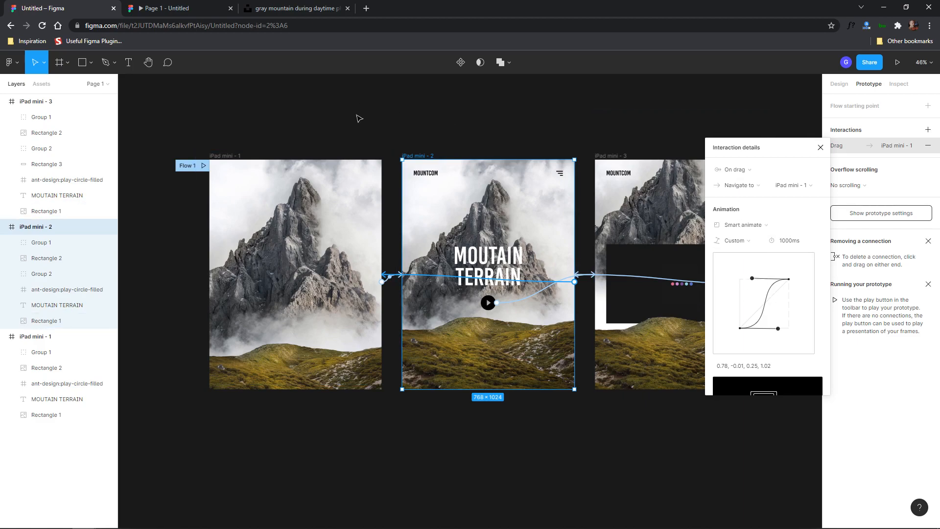
Test the drag transition between iPad mini - 2 and iPad mini - 1 in the preview and return to the design file
{"action": "left_click", "coordinate": [198, 5]}
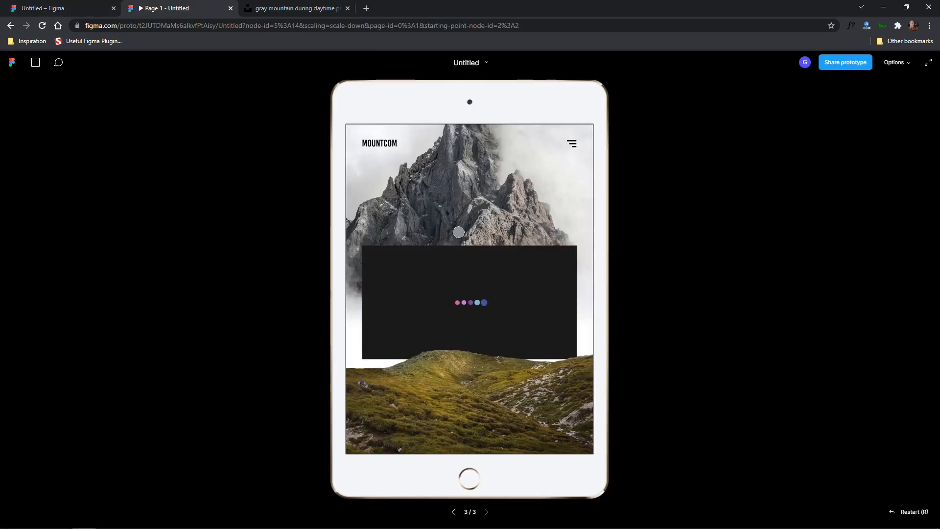
{"action": "left_click_drag", "start_coordinate": [459, 233], "coordinate": [481, 226]}
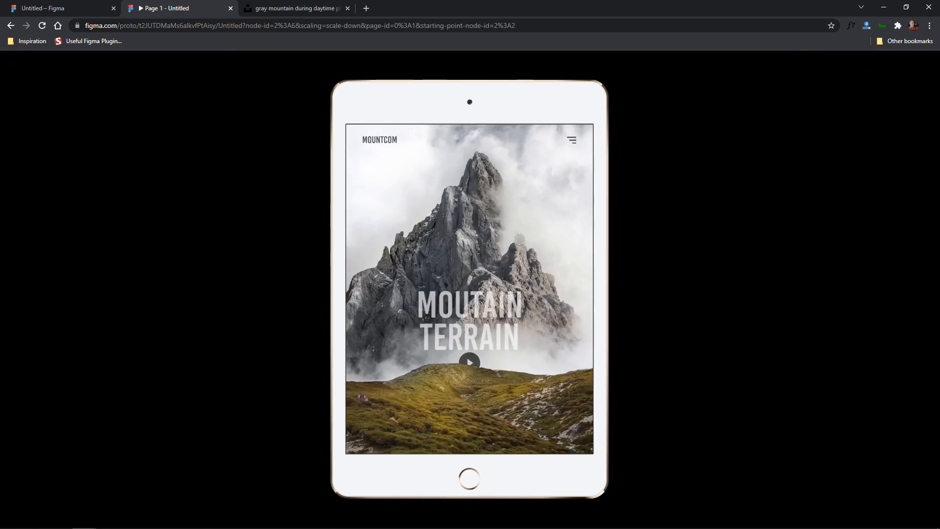
{"action": "left_click_drag", "start_coordinate": [502, 263], "coordinate": [503, 392]}
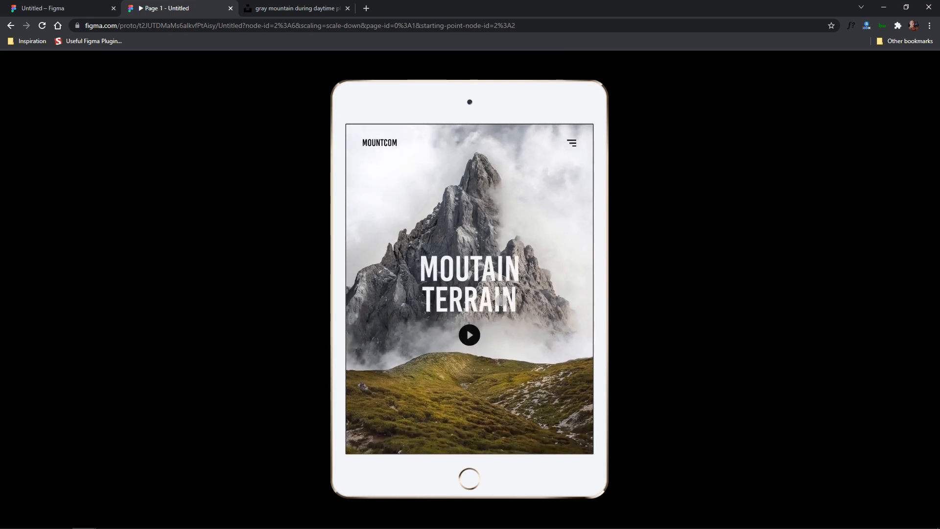
{"action": "left_click", "coordinate": [60, 6]}
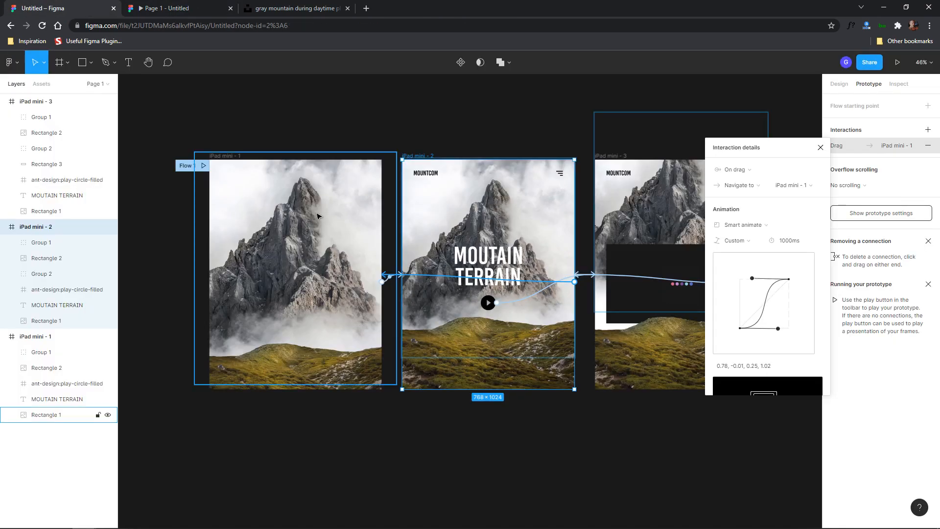
Replay the prototype in the preview, dragging on the mountain screen and opening the video panel with the play button
{"action": "left_click", "coordinate": [181, 8]}
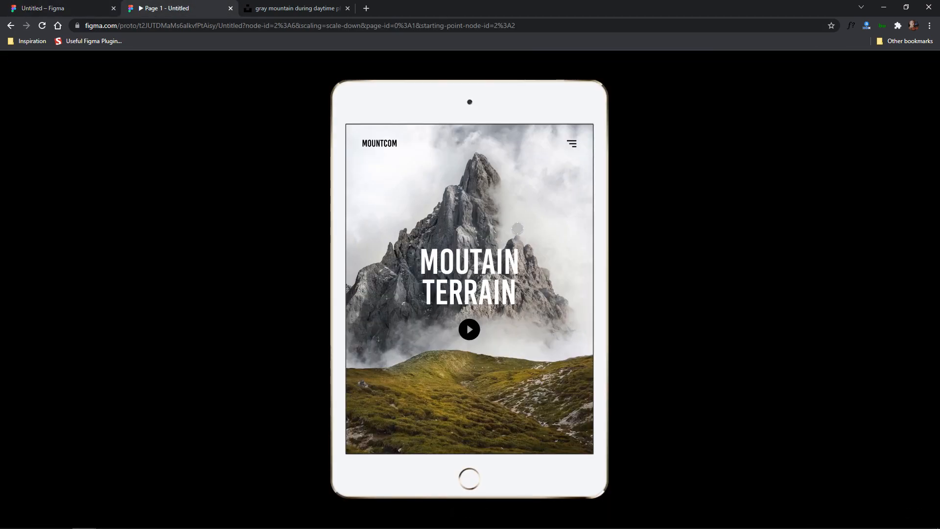
{"action": "left_click_drag", "start_coordinate": [571, 145], "coordinate": [477, 234]}
{"action": "left_click", "coordinate": [468, 329]}
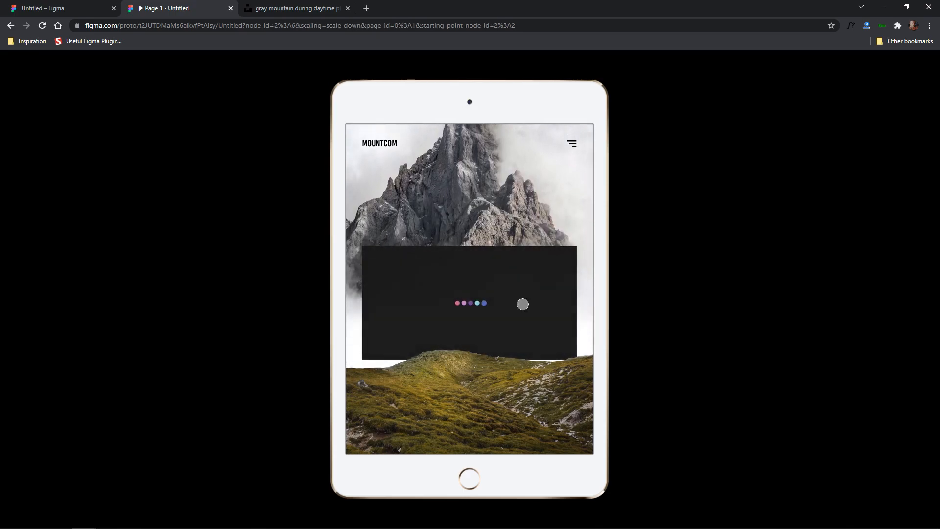